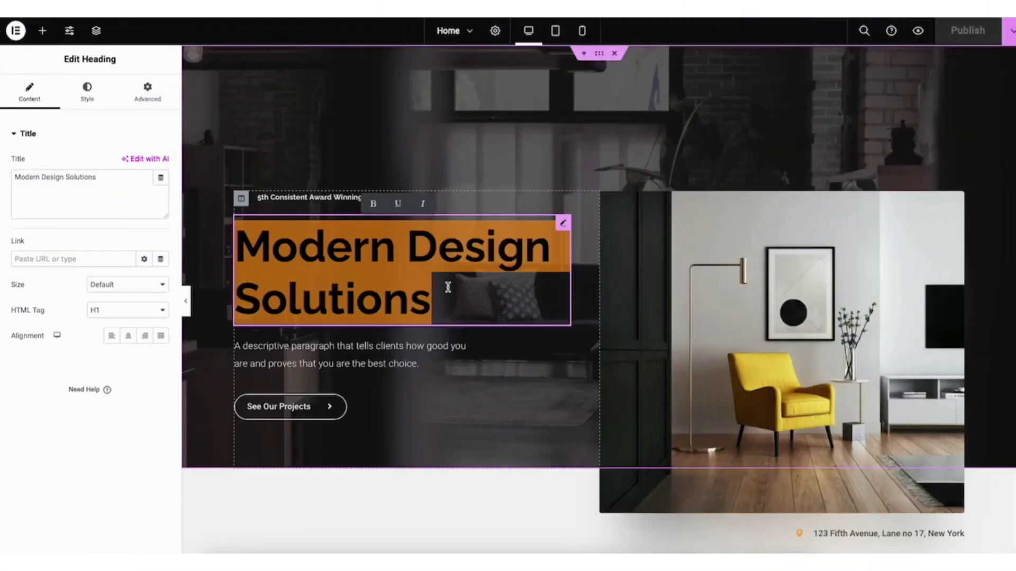
Replace the hero heading "Modern Design Solutions" with text beginning "INTERIOR DESIGN COM".
text(INTERIOR DESI)
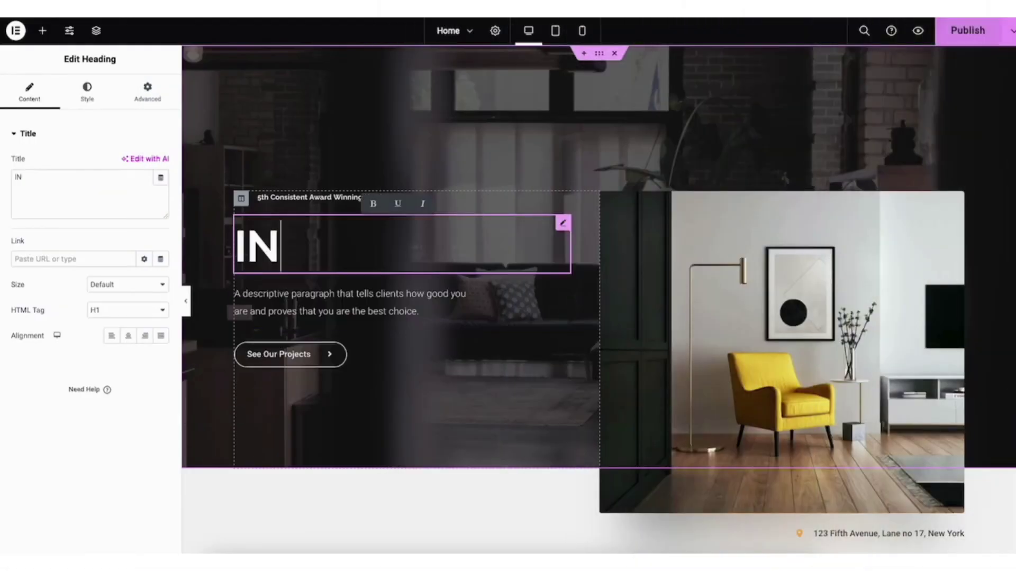
text(GN COM)
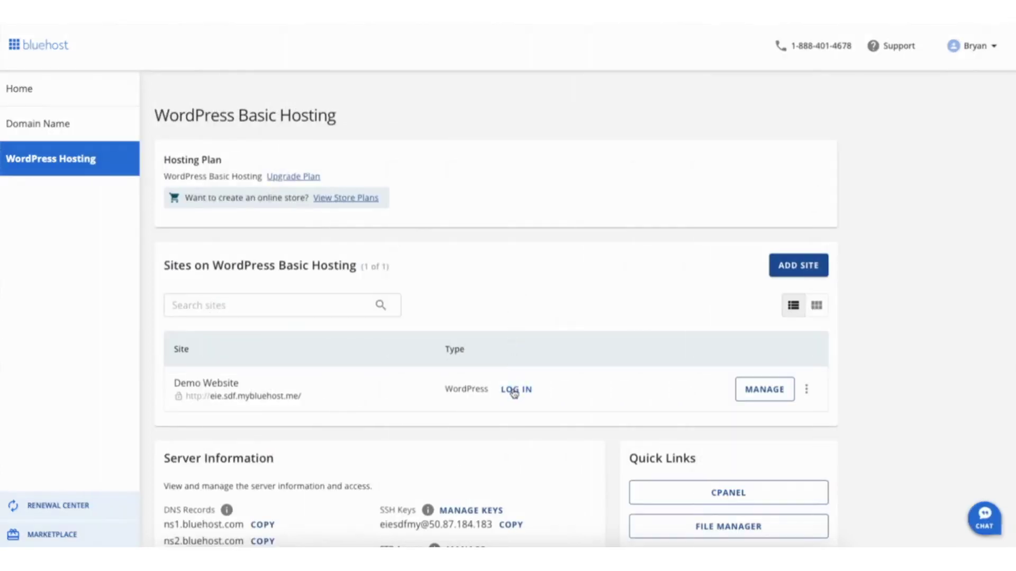
Log in to the Demo Website's WordPress admin from its hosting page and open the general settings.
click(514, 393)
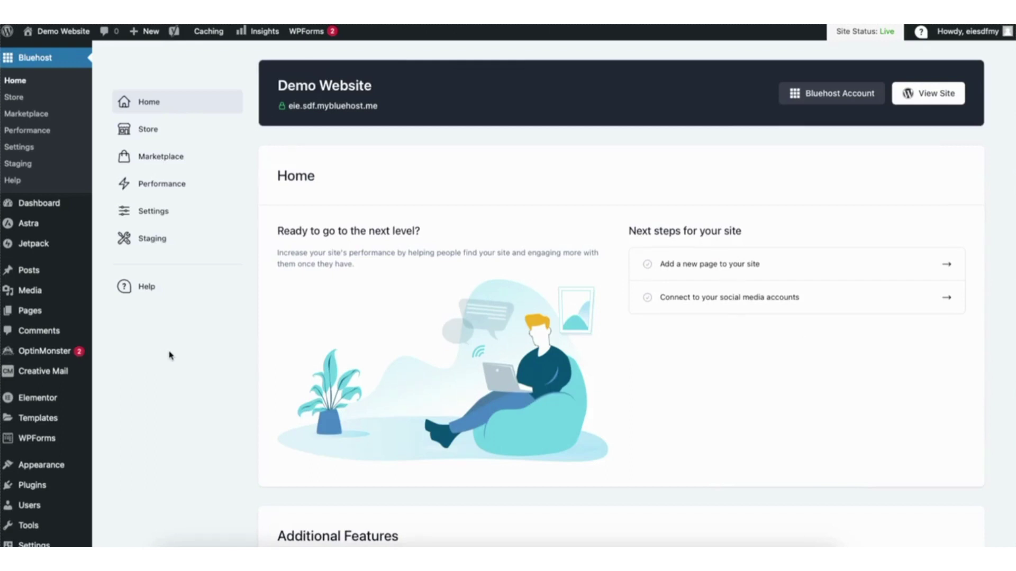
scroll(508, 291, down, 3)
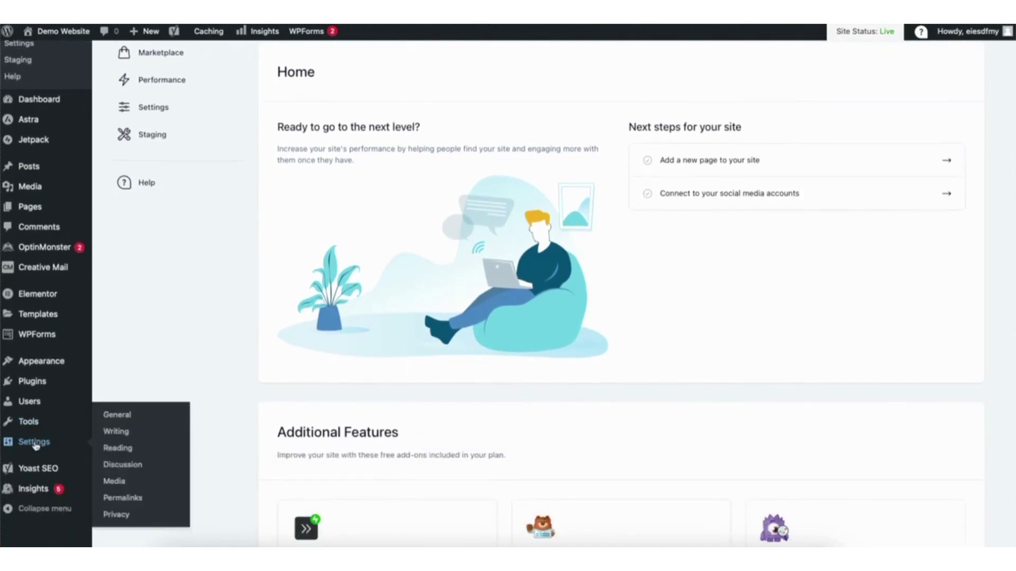
click(114, 416)
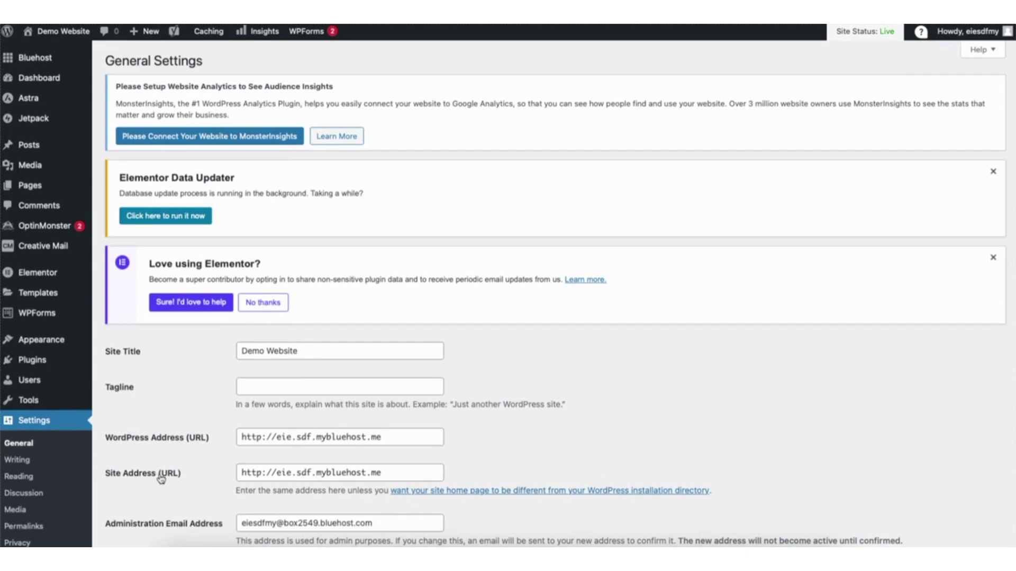
click(260, 437)
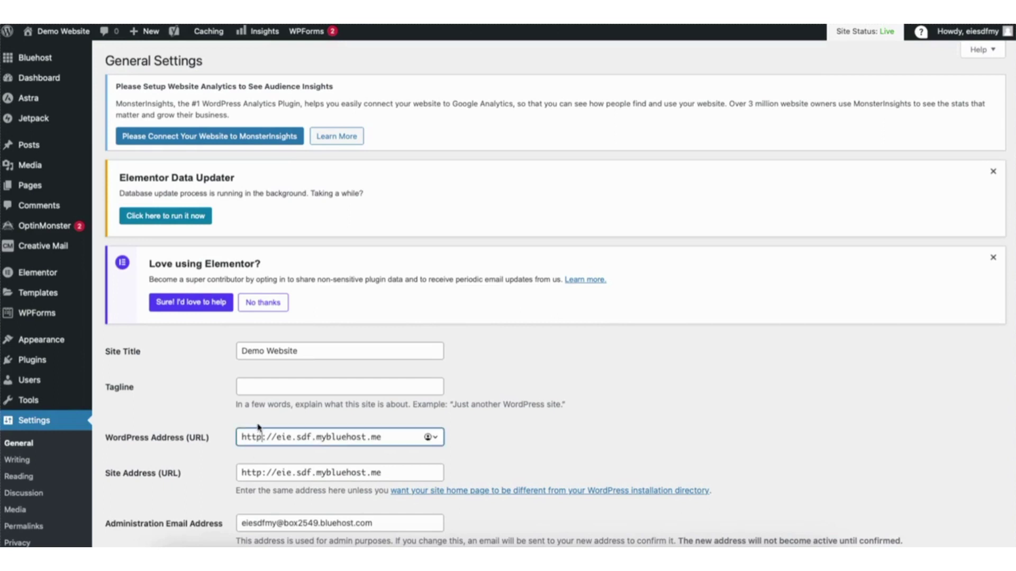
text(s)
click(260, 471)
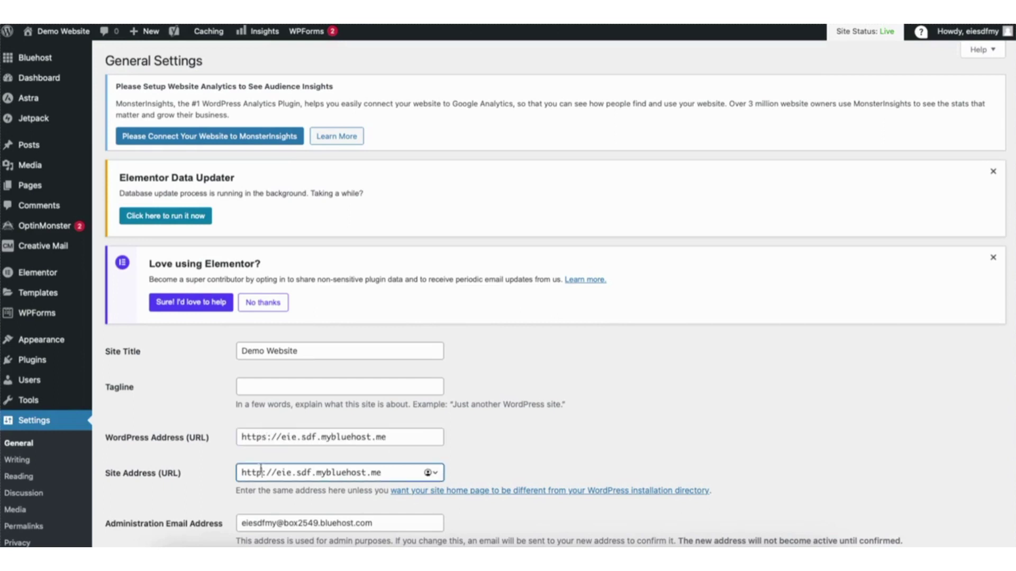
text(s)
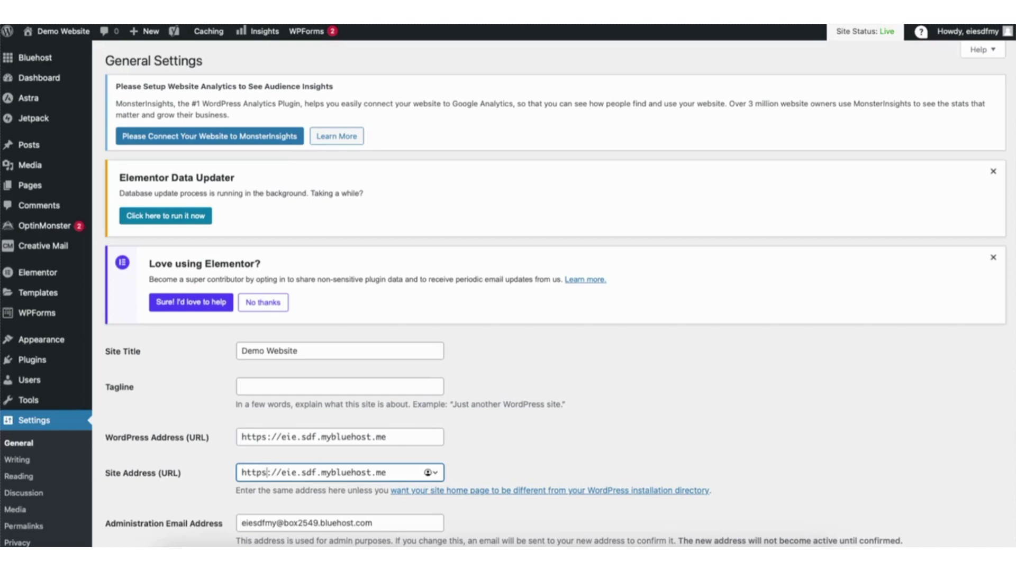
scroll(1012, 499, down, 15)
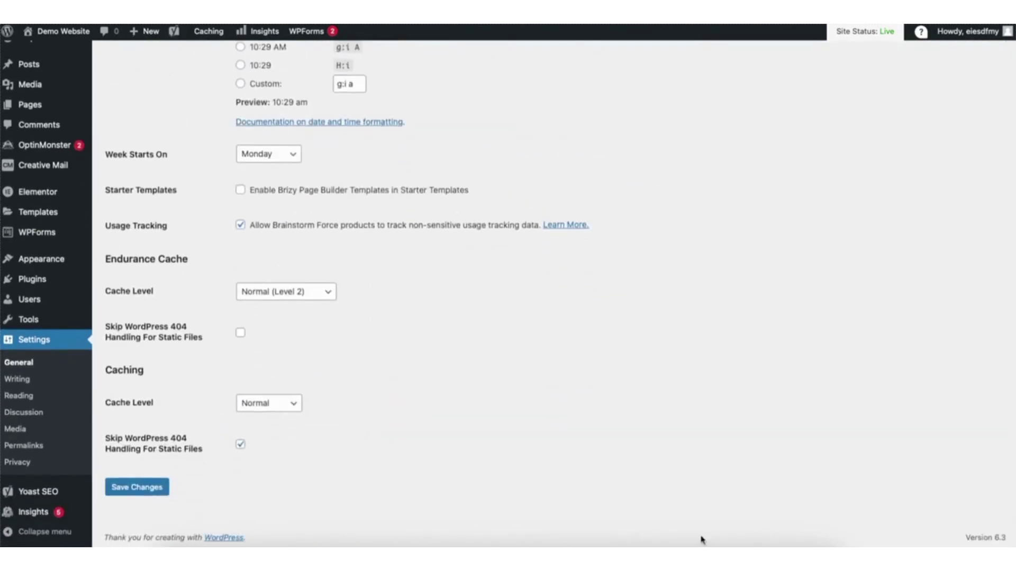
click(124, 487)
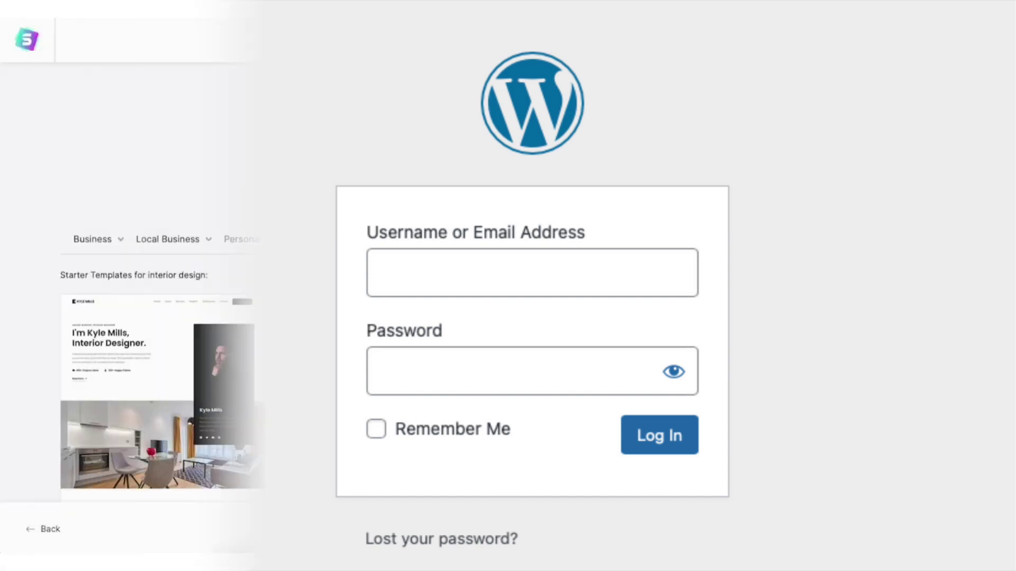
scroll(508, 280, down, 5)
scroll(508, 280, down, 13)
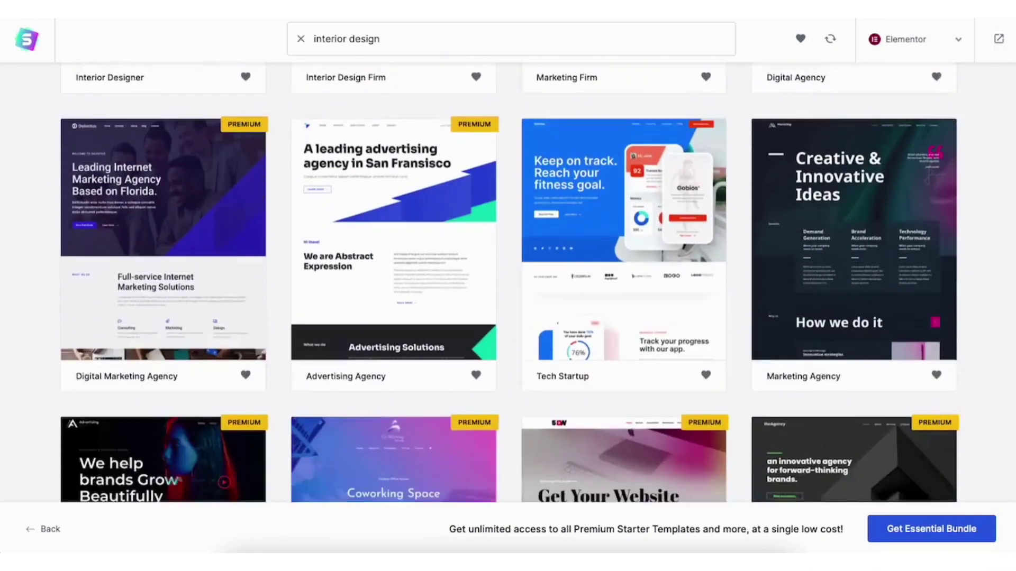
scroll(508, 281, down, 10)
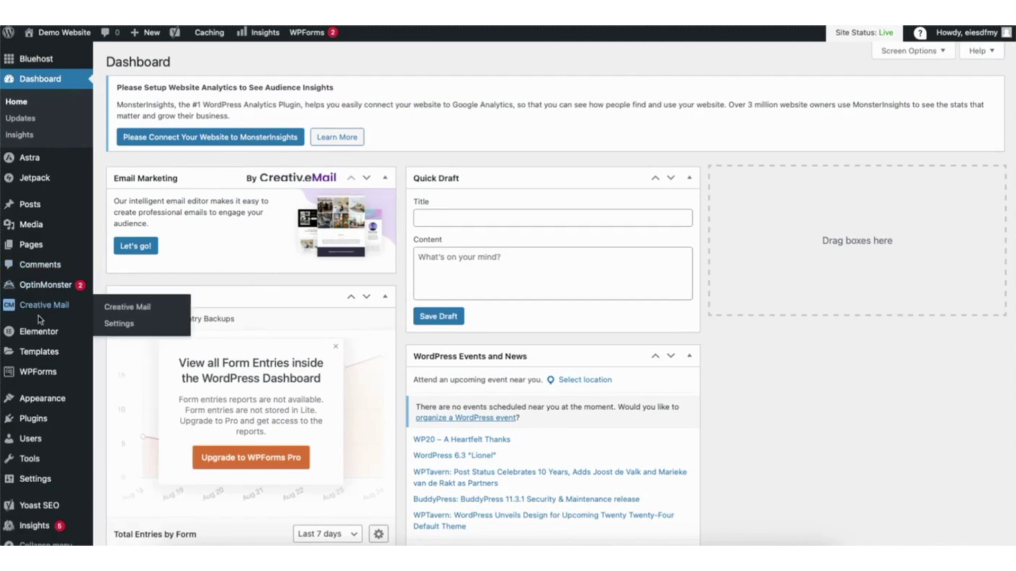
Open the site's installed themes, go to adding a new theme, and look through the available theme designs.
mouse_move(41, 402)
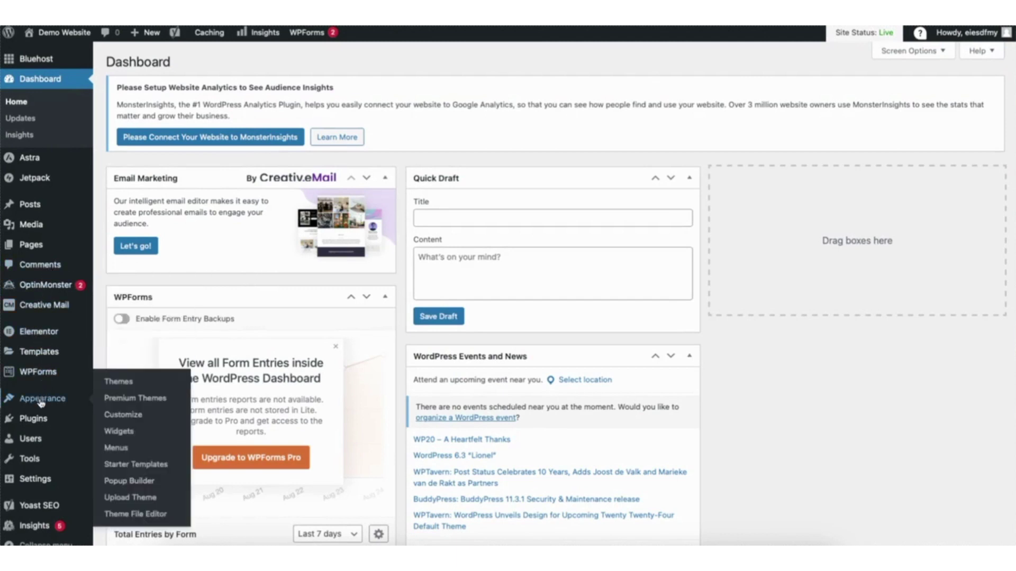
click(122, 383)
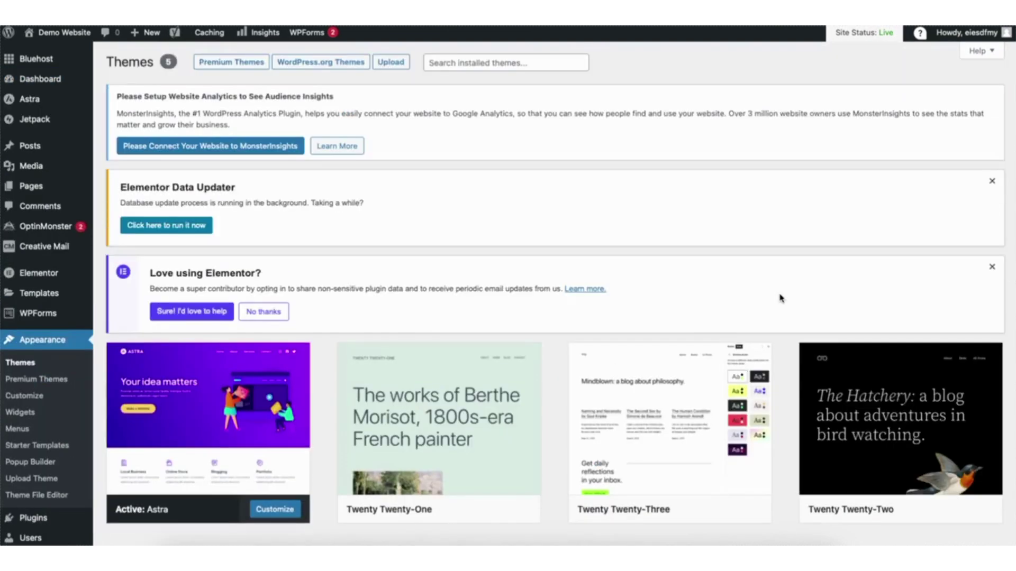
scroll(781, 298, down, 5)
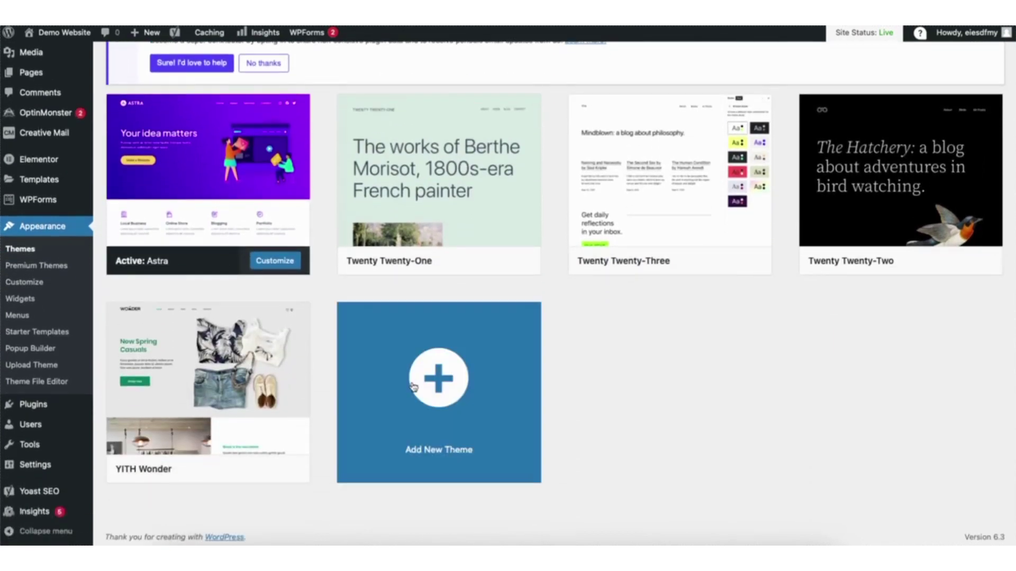
click(413, 387)
scroll(415, 381, down, 6)
scroll(549, 295, down, 8)
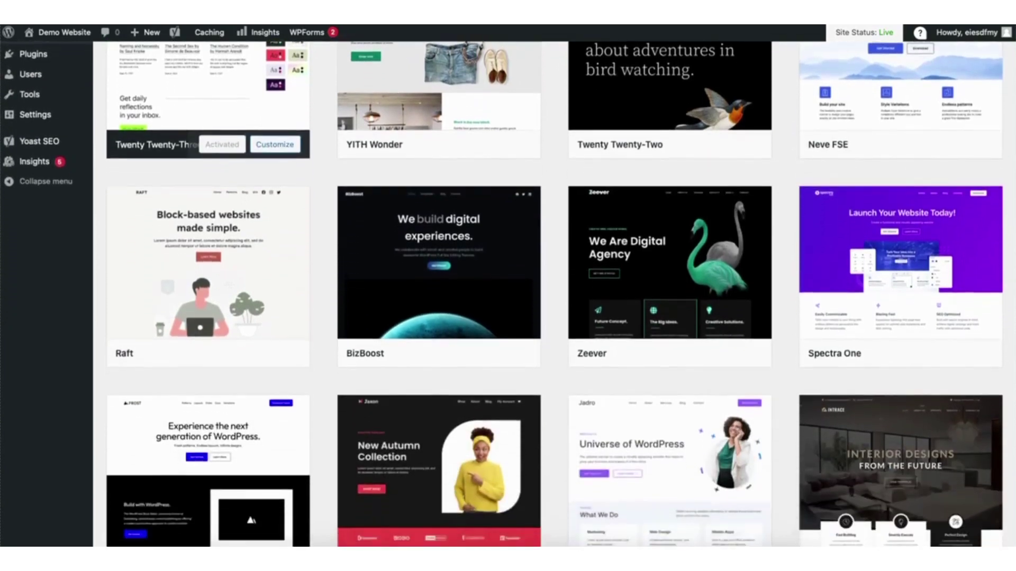
scroll(554, 294, down, 7)
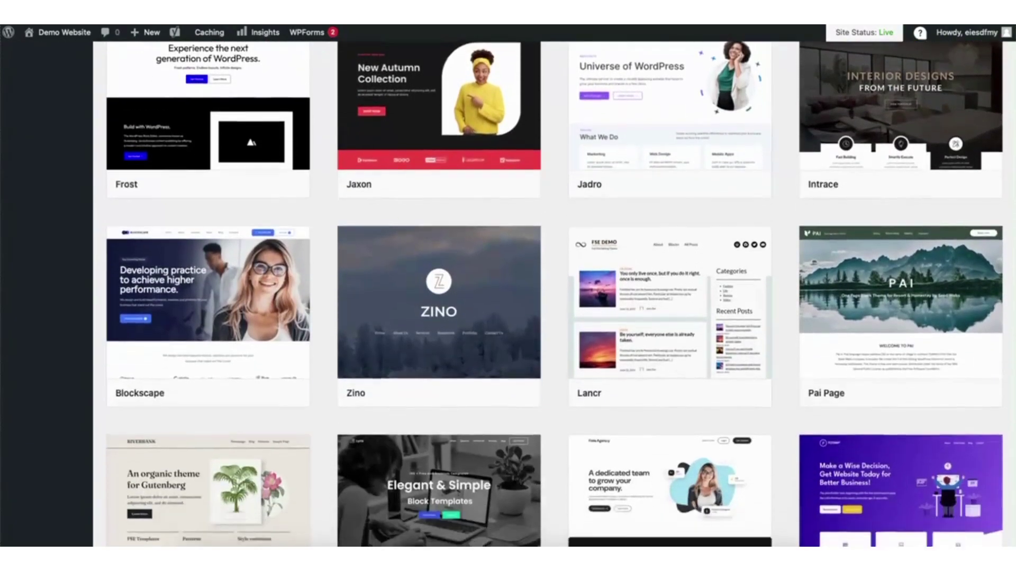
scroll(554, 295, down, 6)
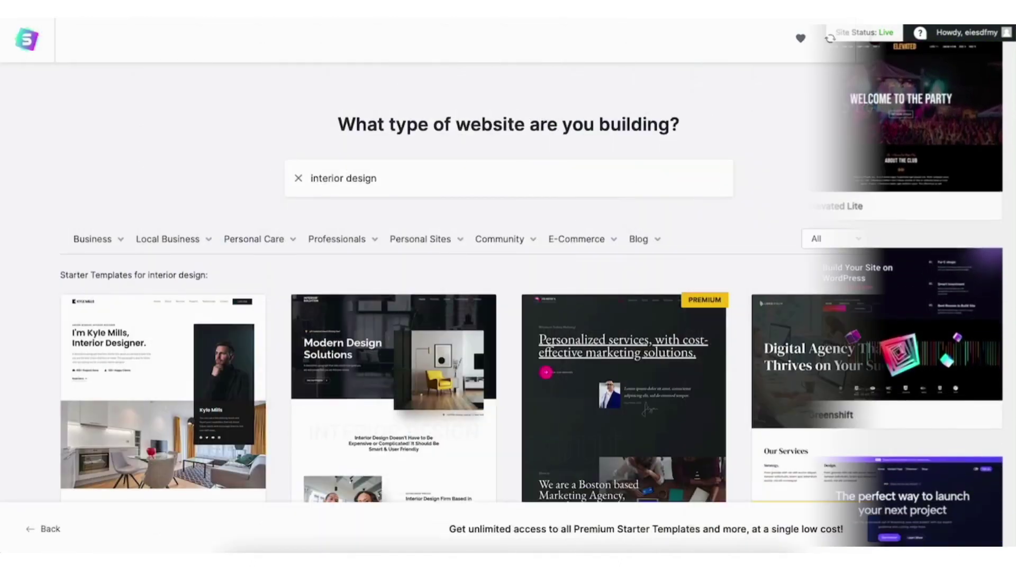
scroll(508, 280, down, 8)
scroll(508, 280, down, 13)
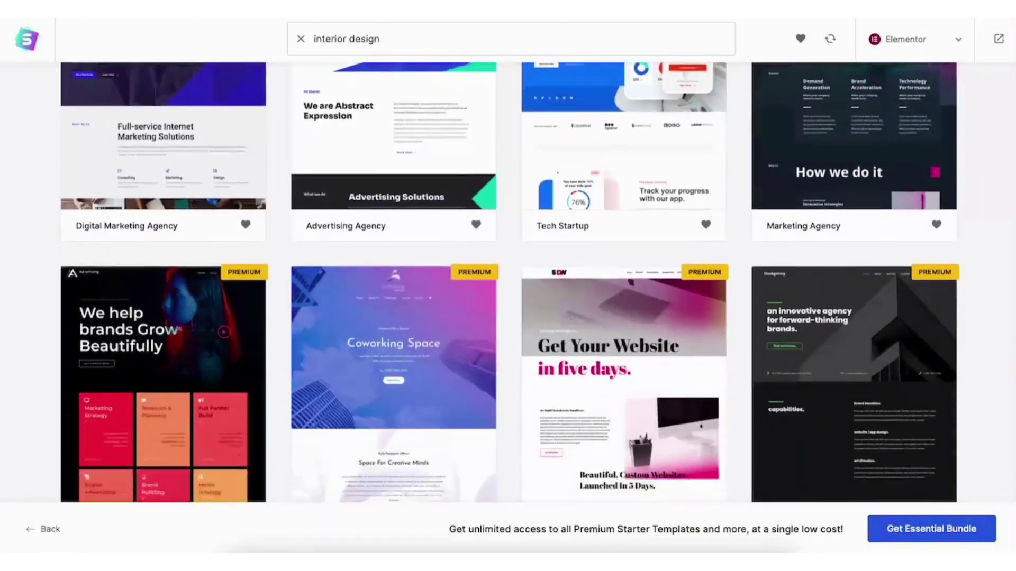
scroll(508, 280, down, 9)
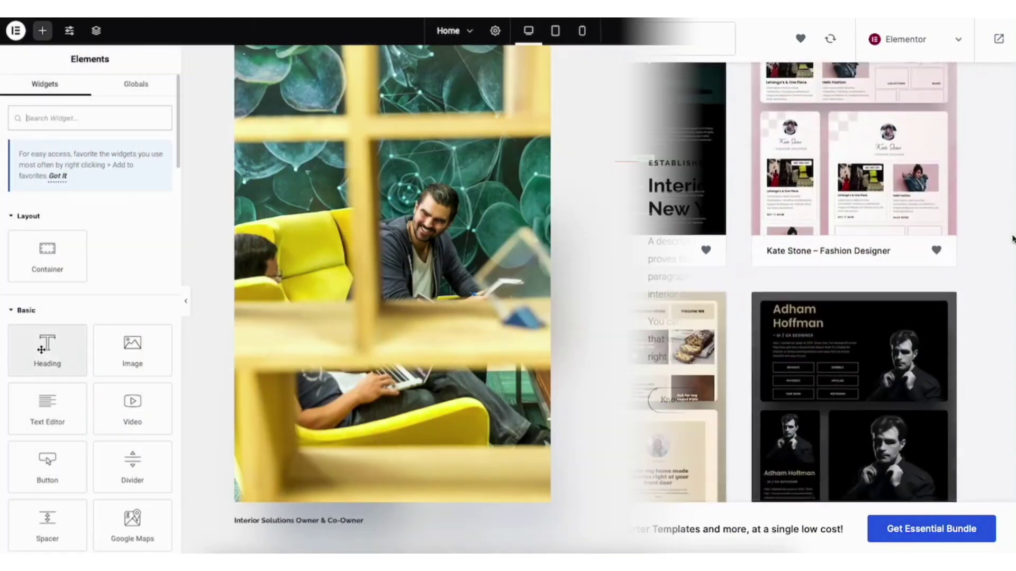
Add a Heading widget to the text column beside the office photo on the Home page.
drag(47, 349, 714, 248)
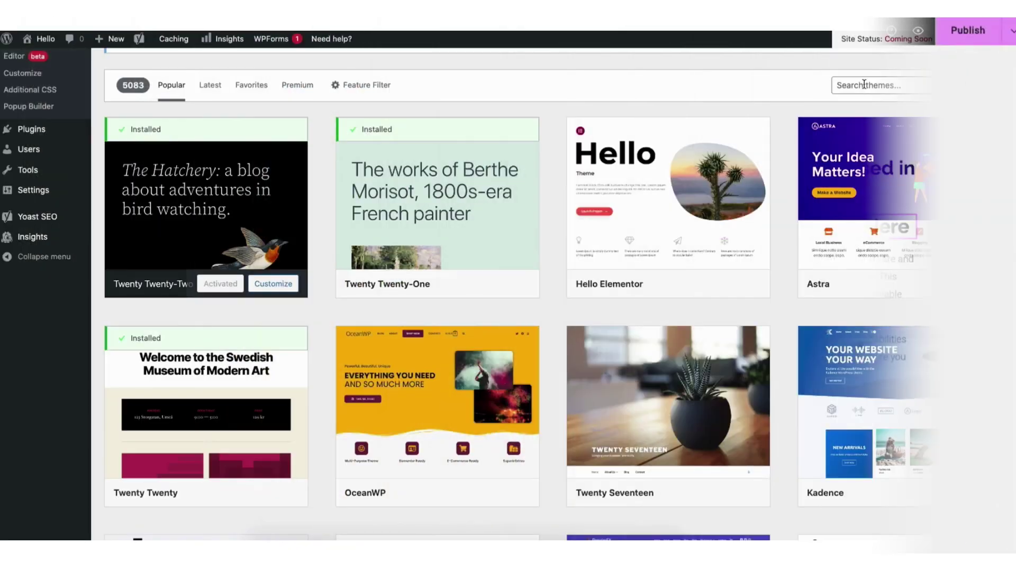
Search the theme directory for "astra", then install and activate the Astra theme.
click(837, 86)
text(astra)
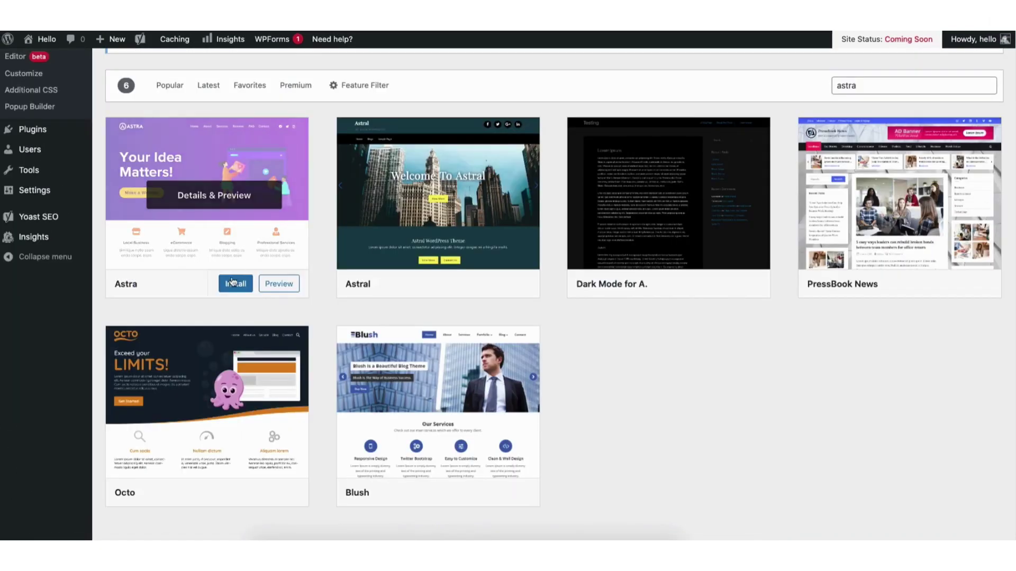
click(233, 283)
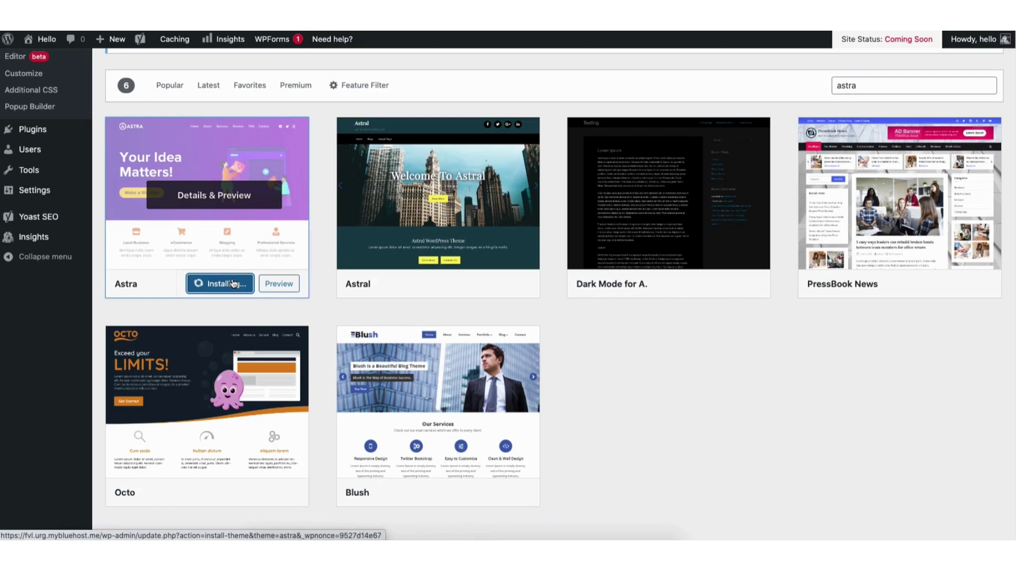
click(215, 286)
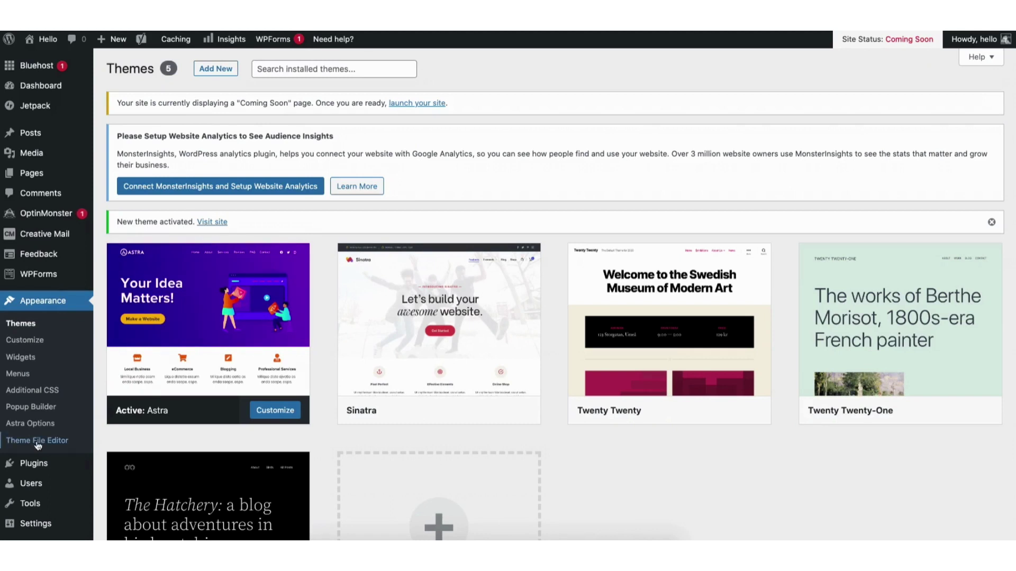
Find the Starter Templates plugin by Brainstorm Force by searching for "starter templates", then install and activate it.
mouse_move(35, 465)
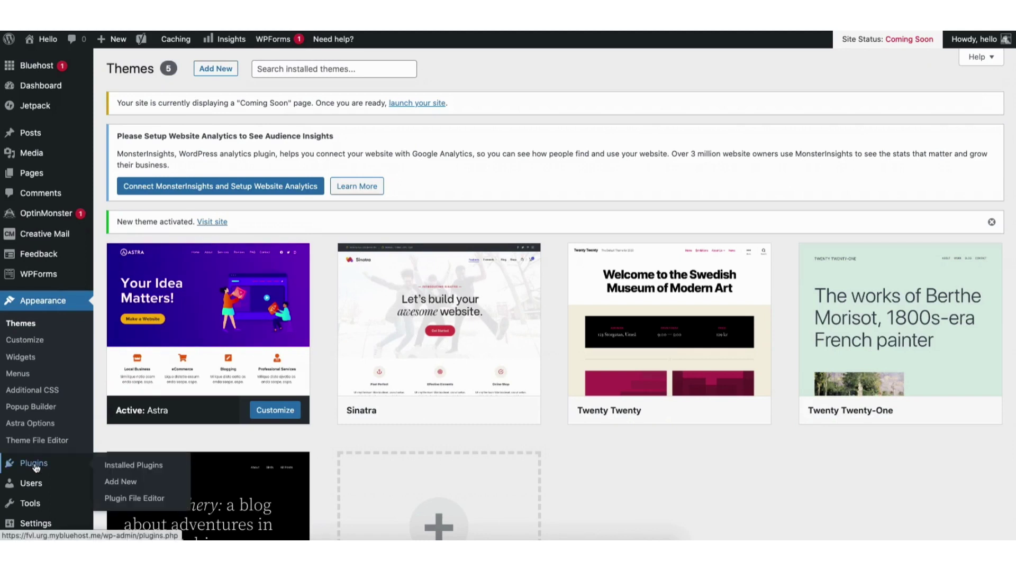
click(122, 485)
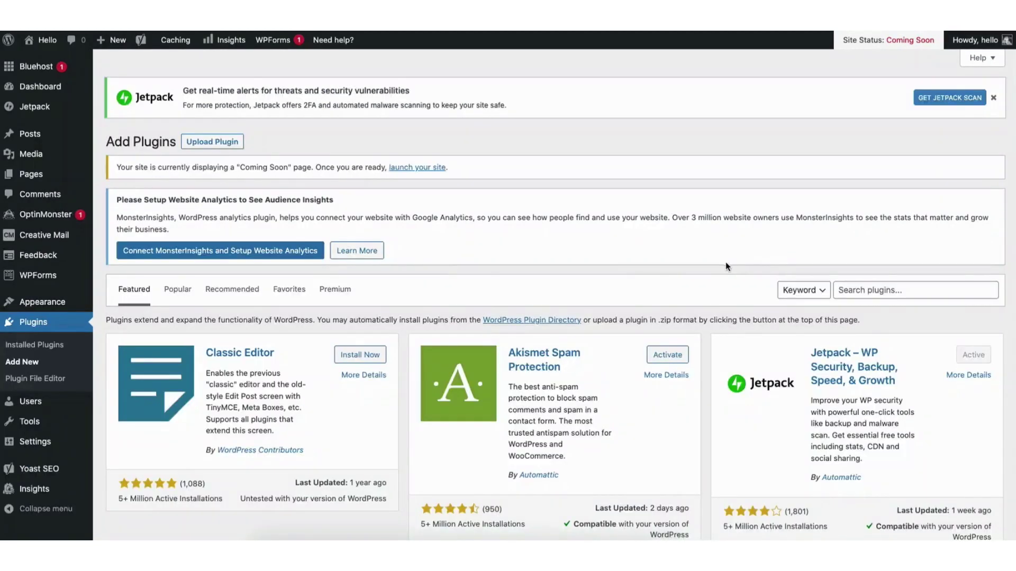
click(858, 289)
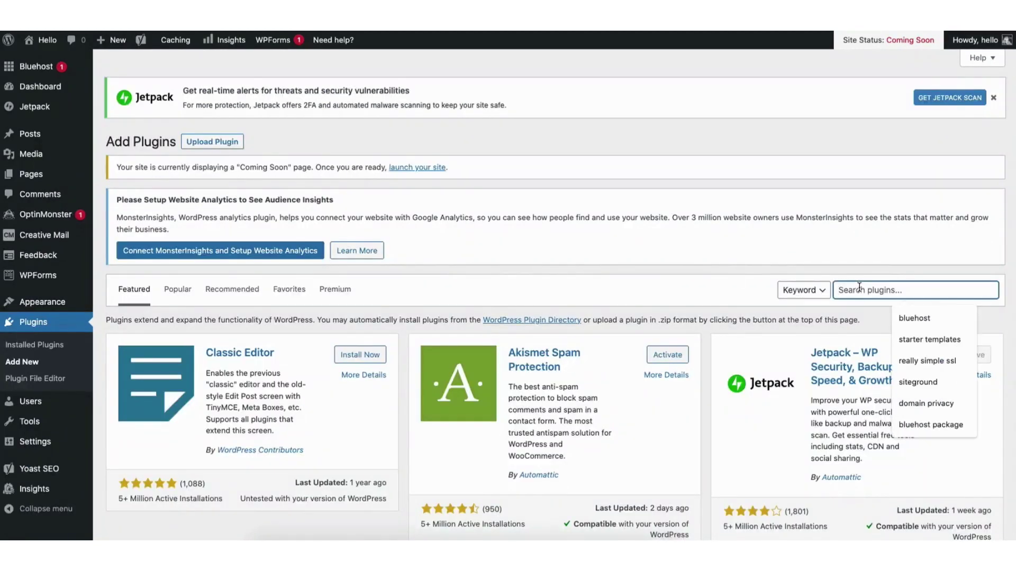
text(starter templates)
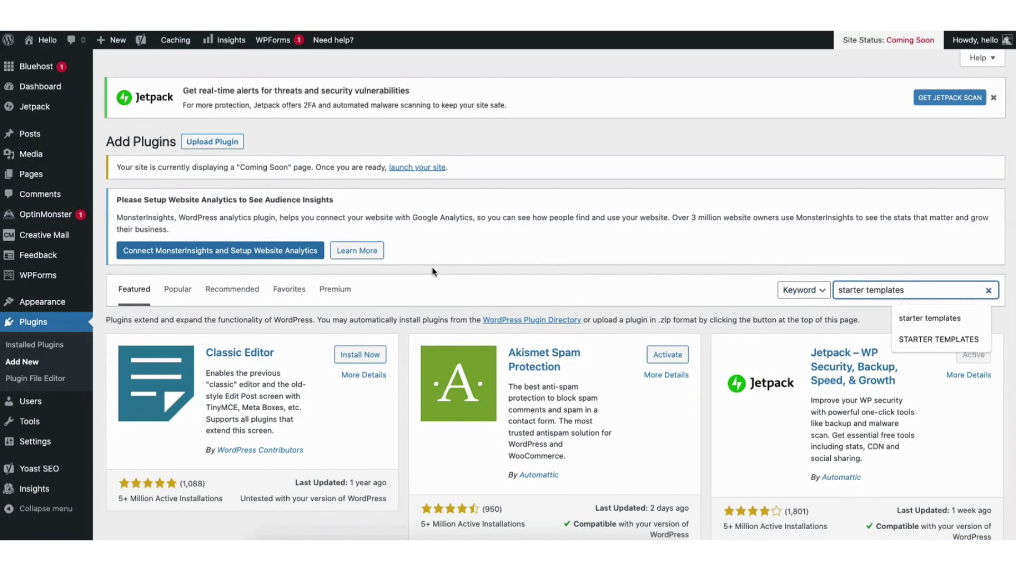
key(Return)
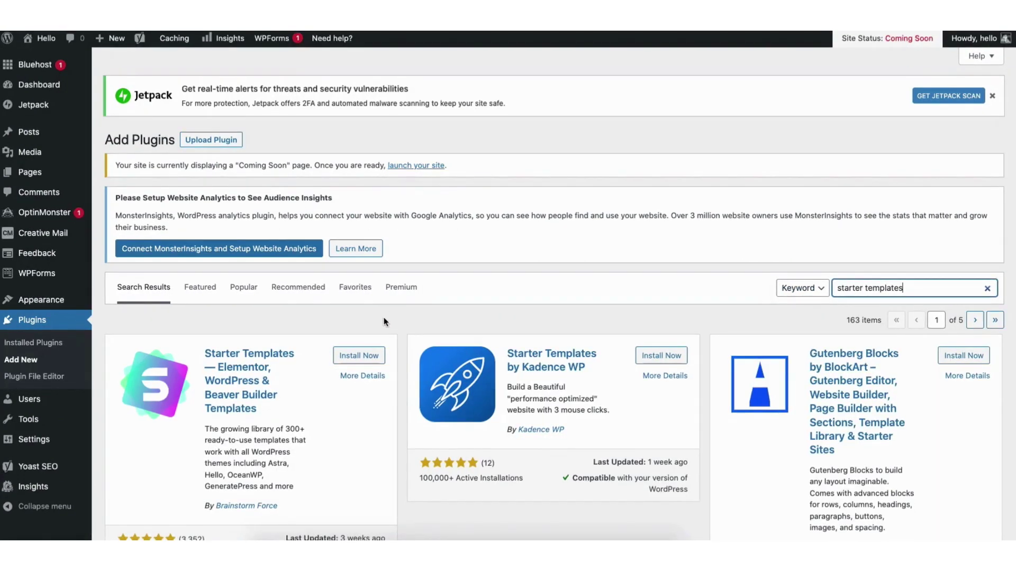
click(358, 358)
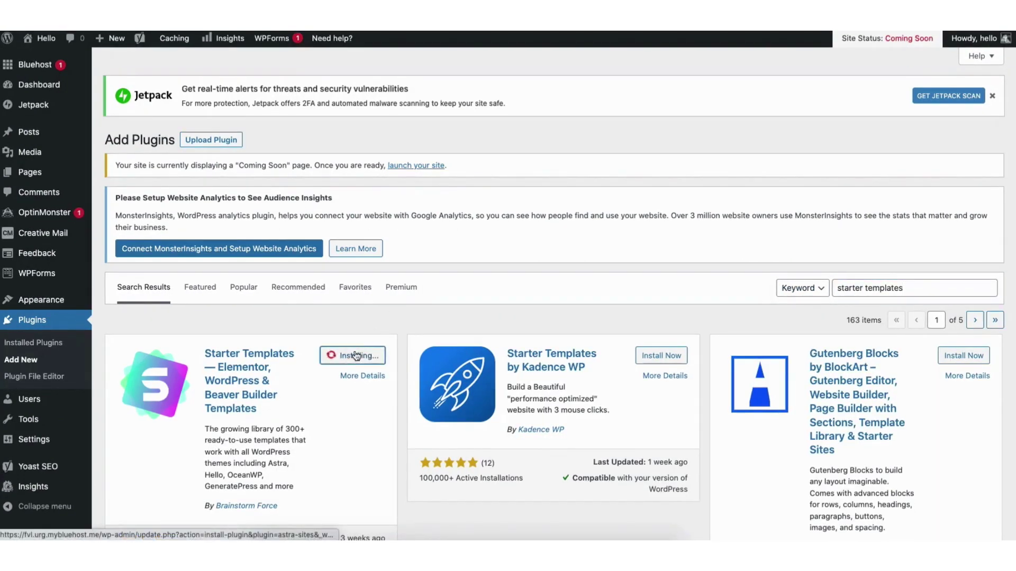
click(363, 362)
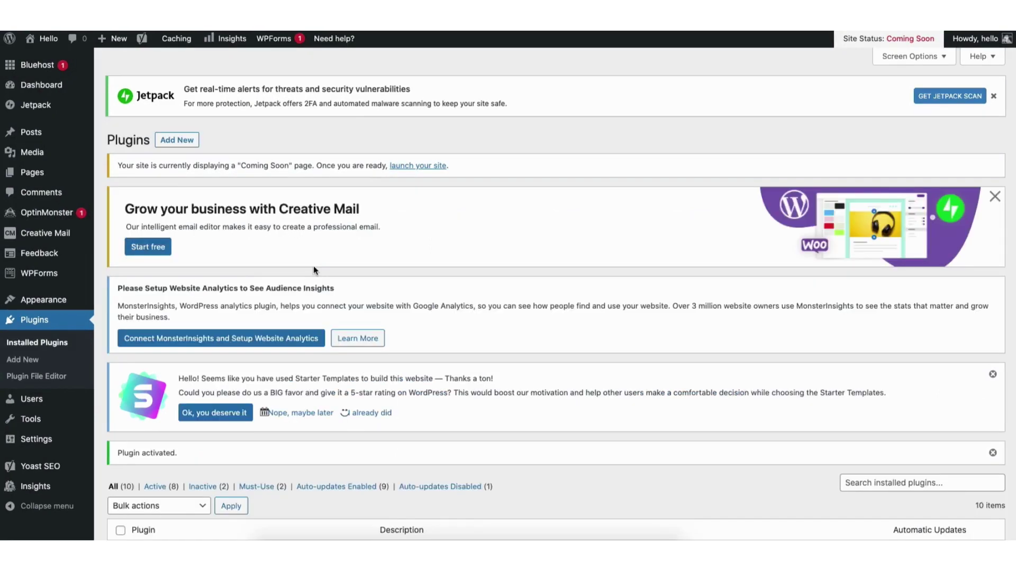
Open the Starter Templates library and look through the popular Elementor website designs.
mouse_move(44, 304)
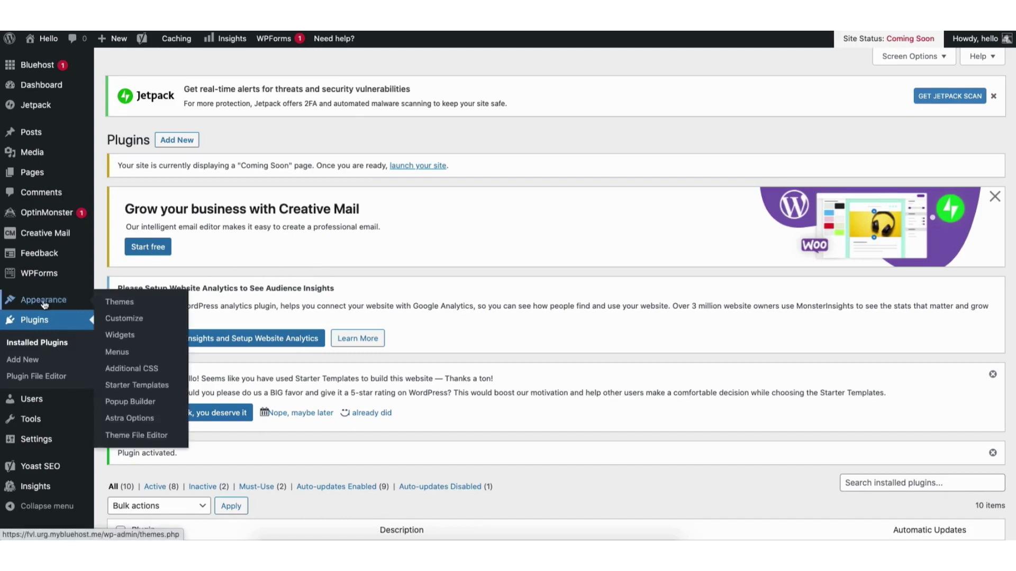
click(128, 386)
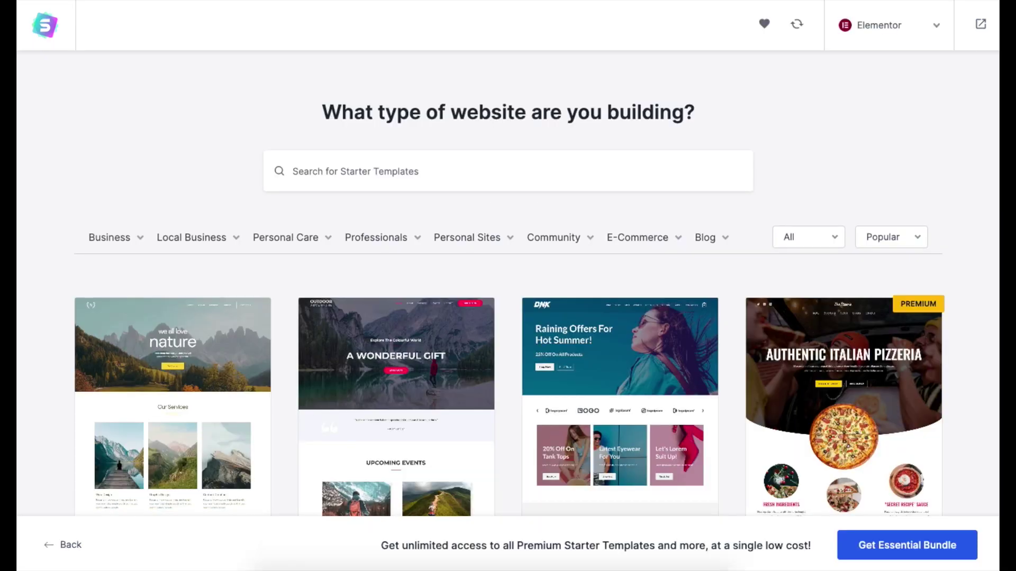
scroll(508, 296, down, 4)
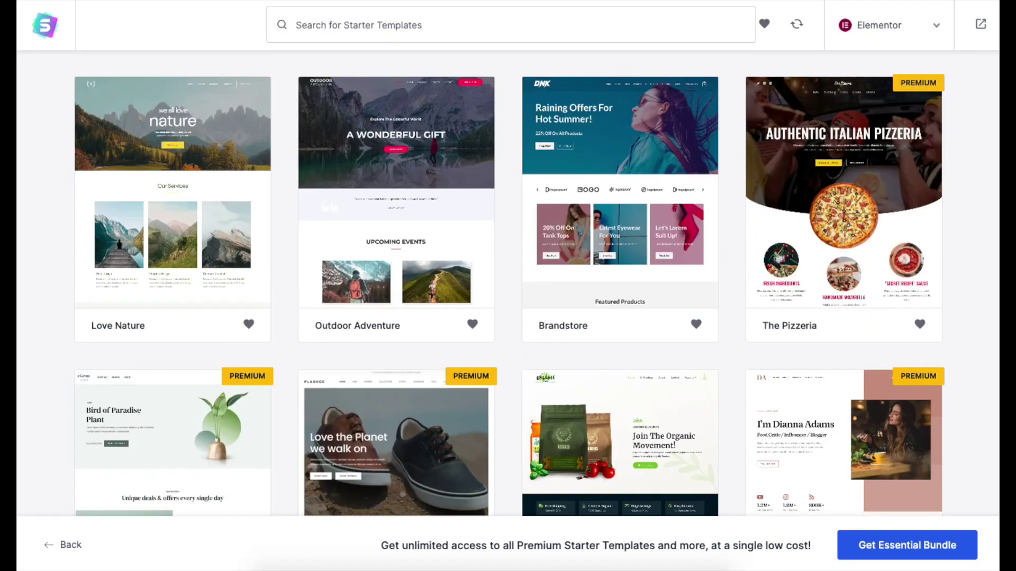
scroll(508, 296, down, 5)
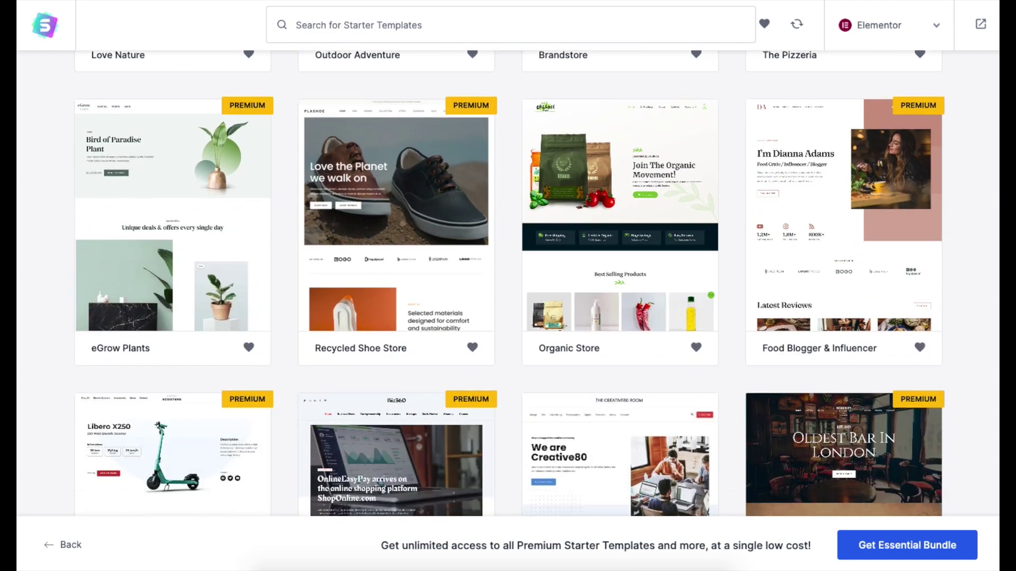
Search the Starter Templates library for "interior" and look through the website category lists.
scroll(508, 297, down, 7)
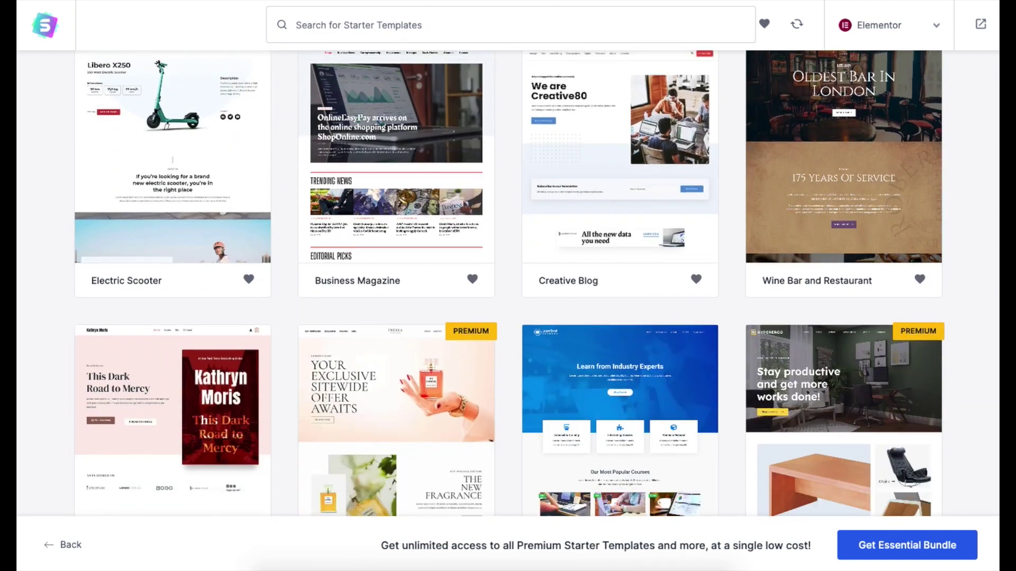
scroll(437, 444, down, 3)
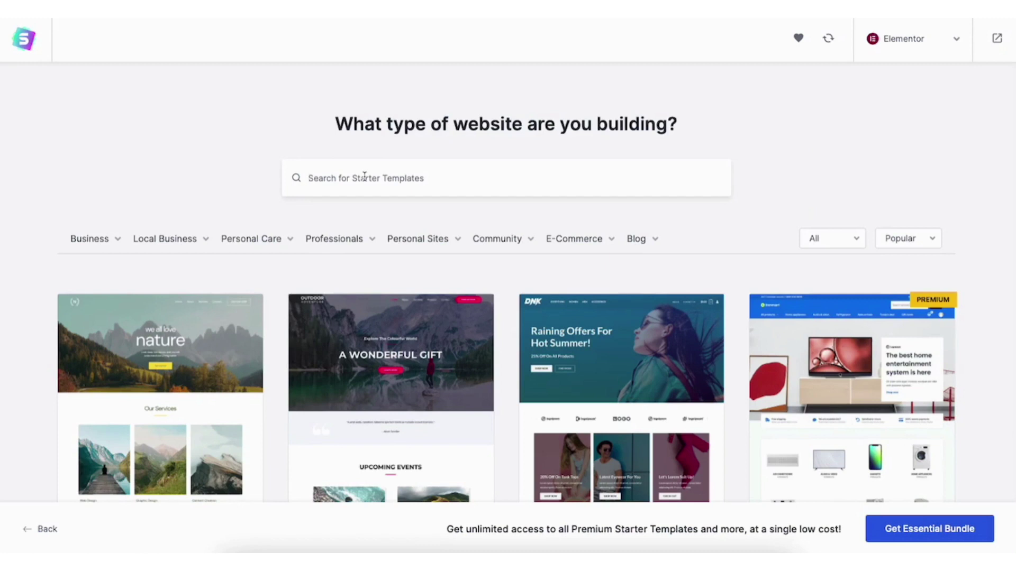
click(364, 177)
text(interior)
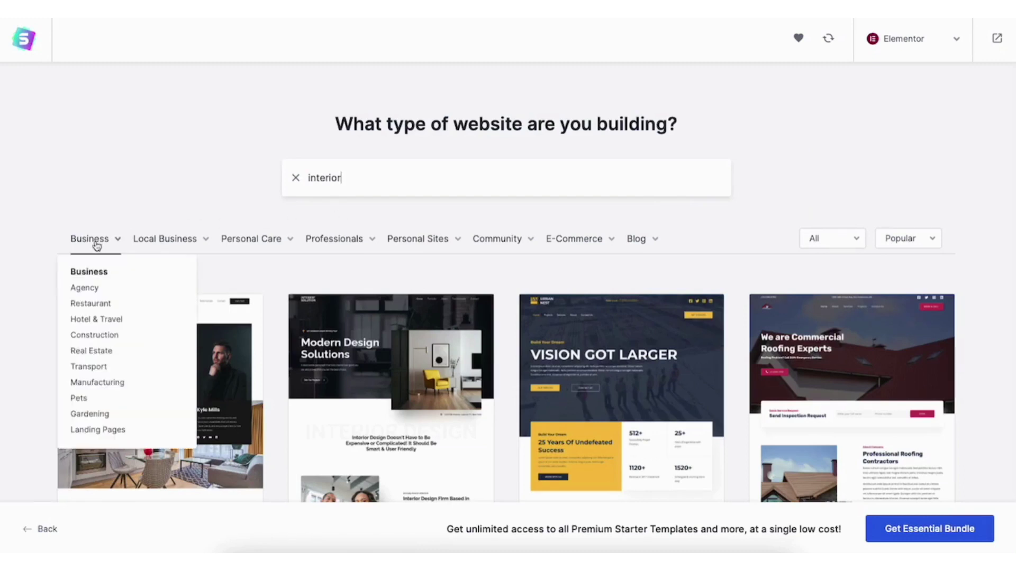
mouse_move(157, 245)
mouse_move(239, 244)
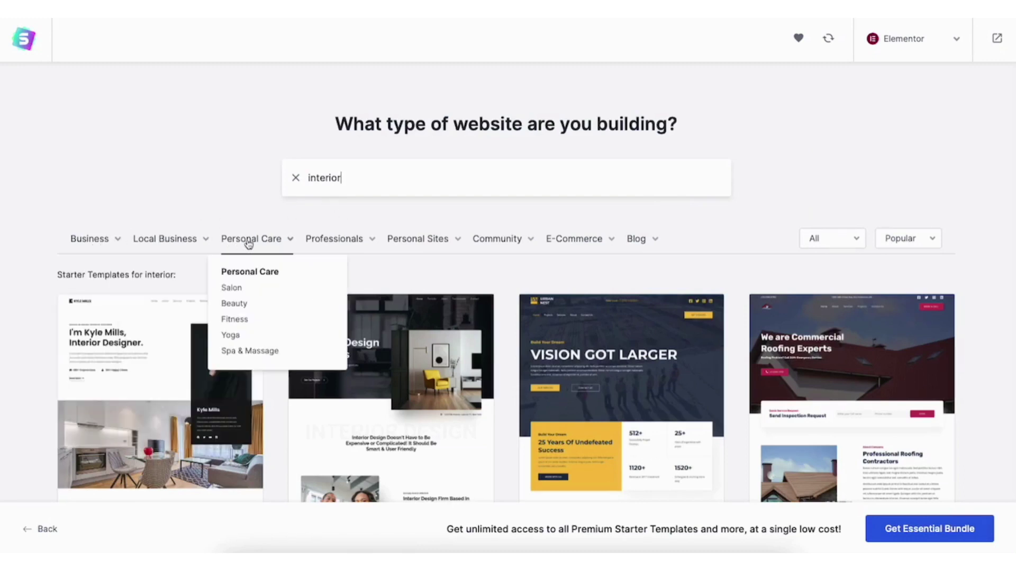
mouse_move(406, 243)
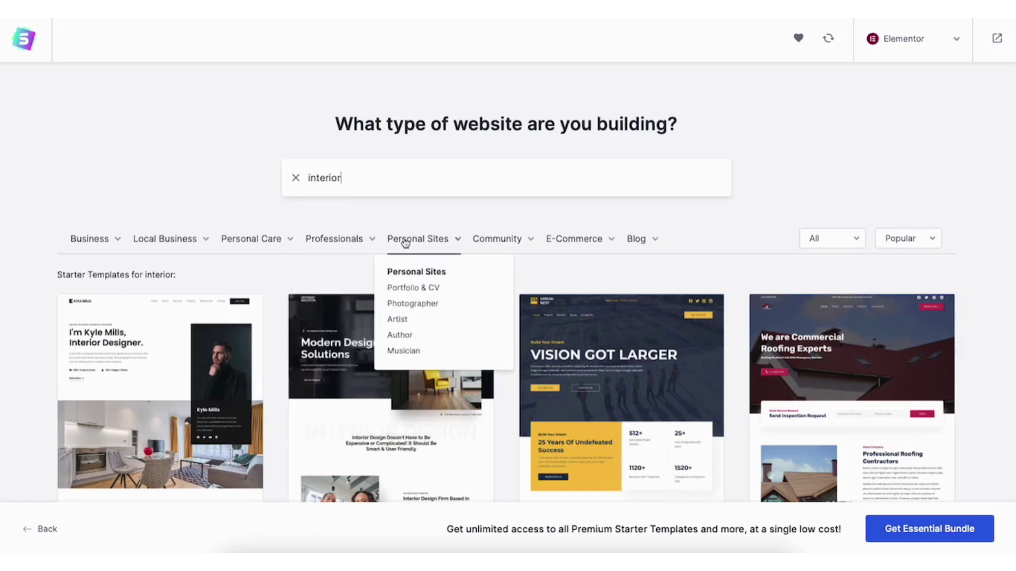
Preview the Interior Design Firm template and return to the template library.
click(363, 397)
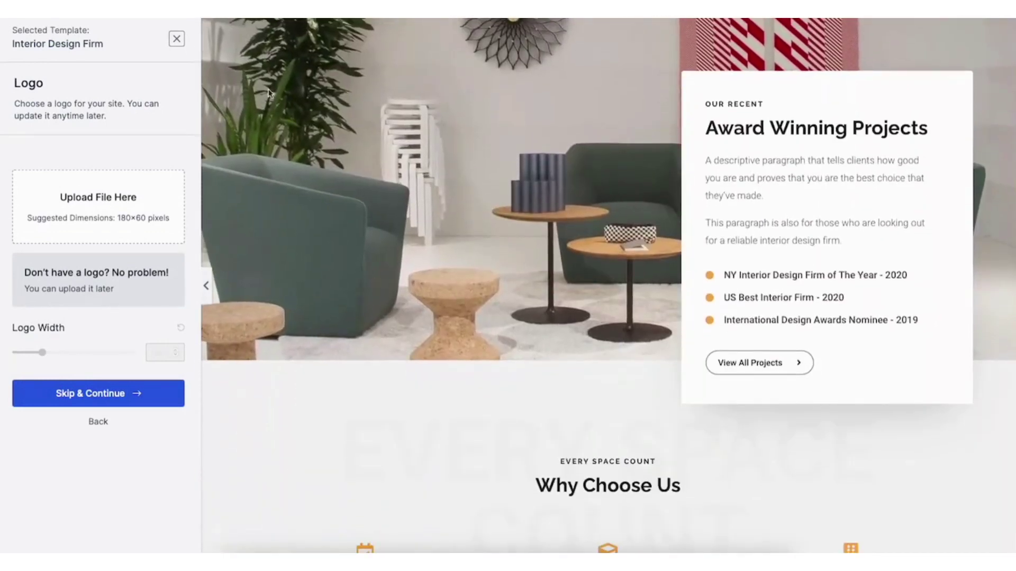
click(177, 38)
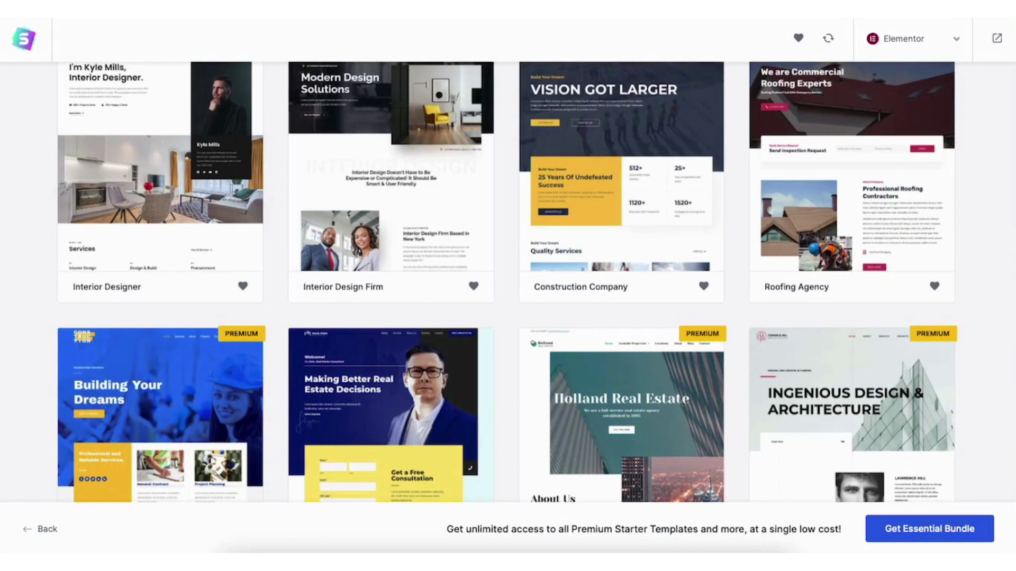
scroll(507, 282, up, 5)
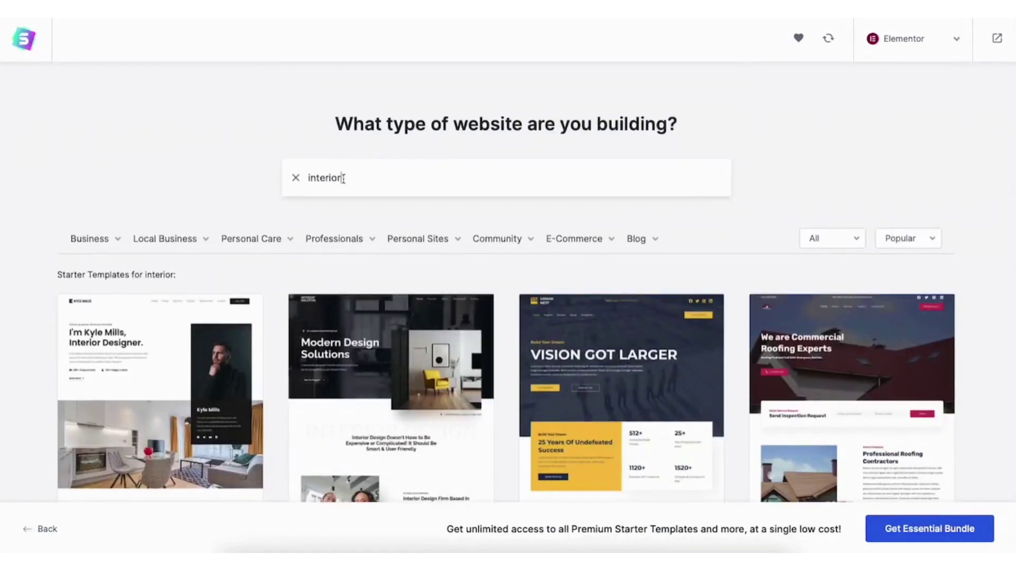
Search for "interior" again, select the Interior Design Firm template and skip the logo upload.
drag(363, 178, 304, 176)
text(interior)
scroll(506, 306, down, 2)
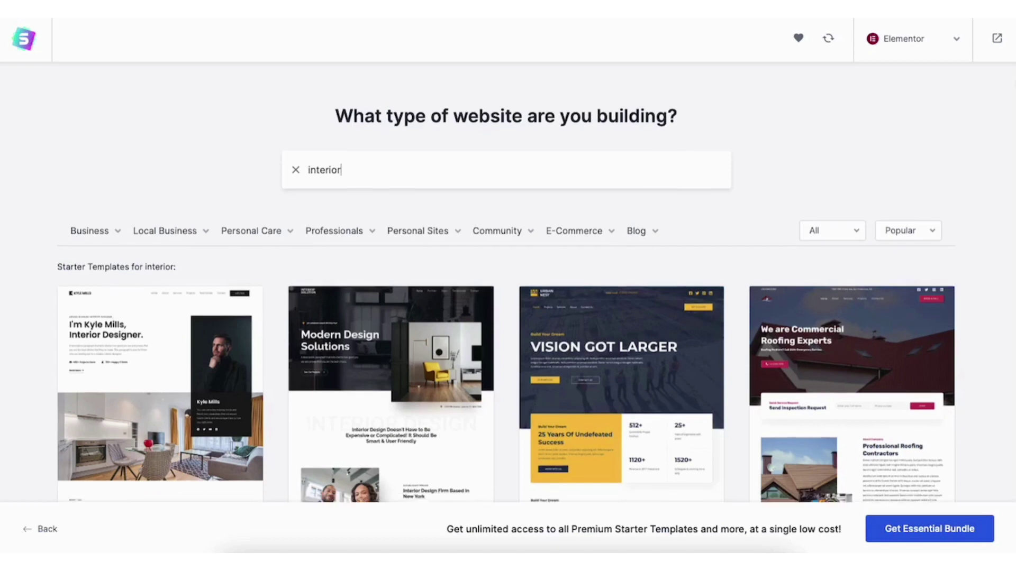
scroll(506, 305, down, 3)
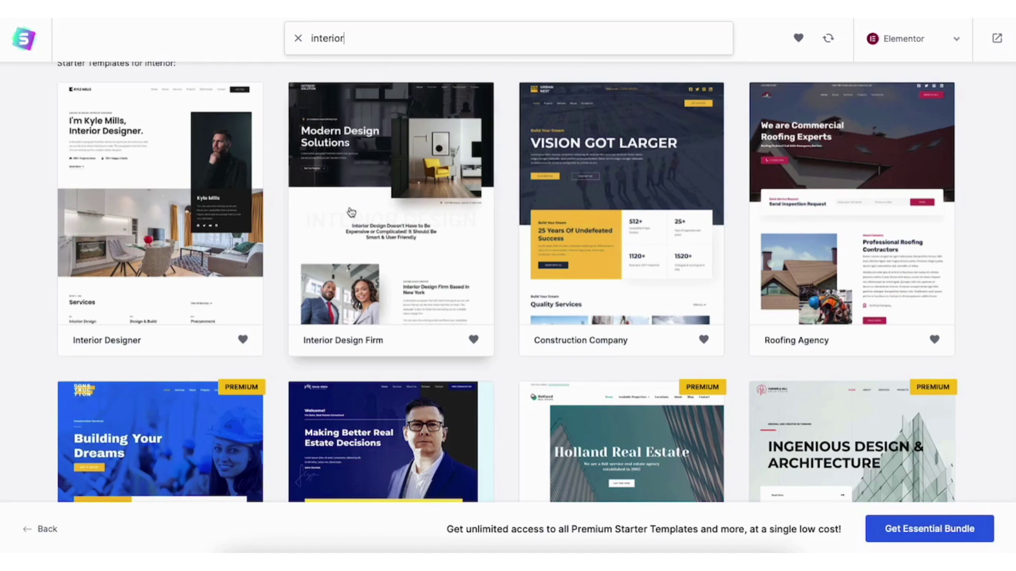
click(379, 203)
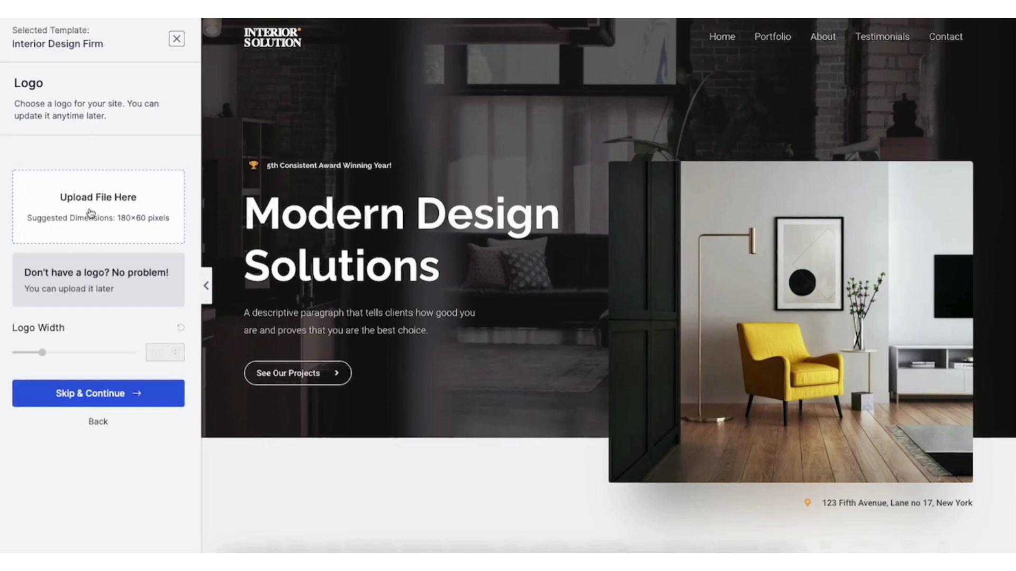
click(103, 395)
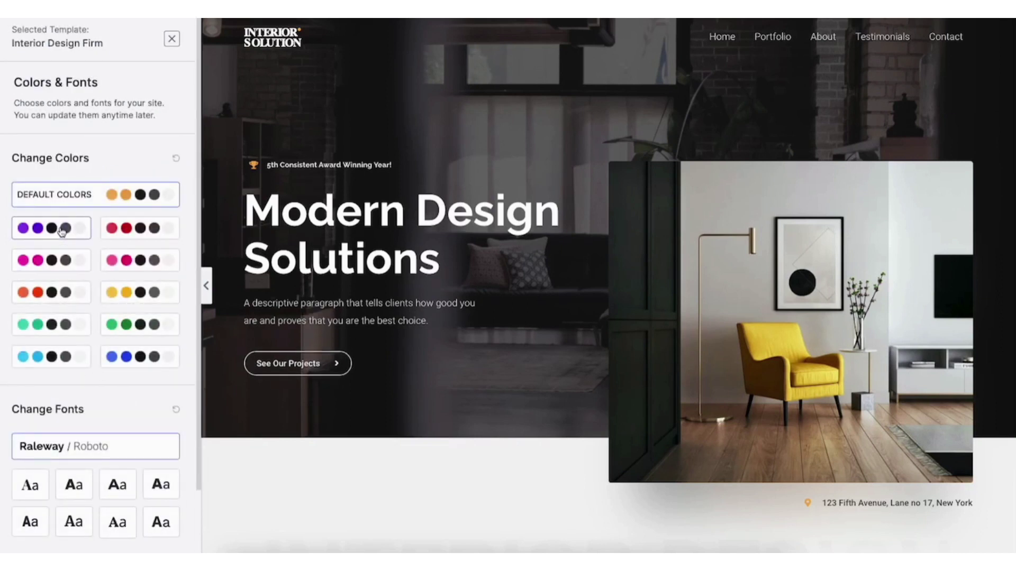
Try red, pink and orange colour palettes on the template and go back to the default colours.
click(125, 233)
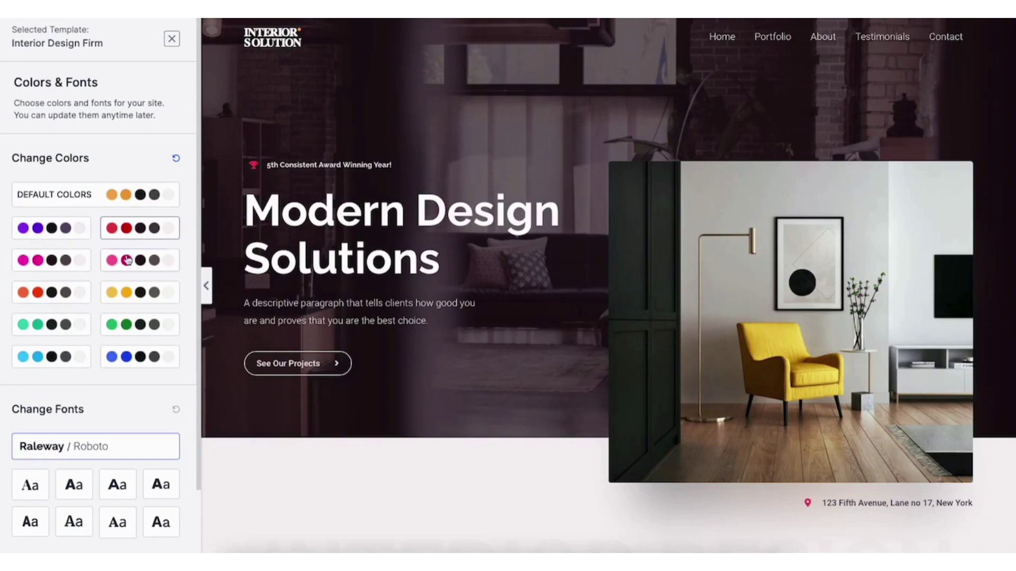
click(127, 259)
click(66, 293)
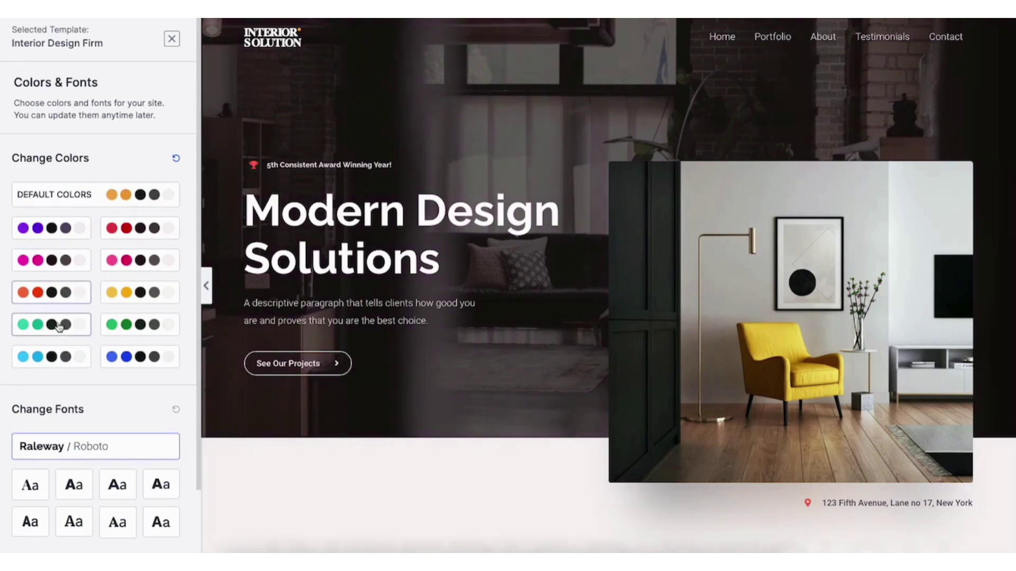
click(146, 266)
click(122, 199)
Keep the Raleway / Roboto fonts and build the website, deleting previously imported sites and importing customizer settings, widgets and content.
scroll(198, 175, down, 2)
scroll(204, 179, down, 1)
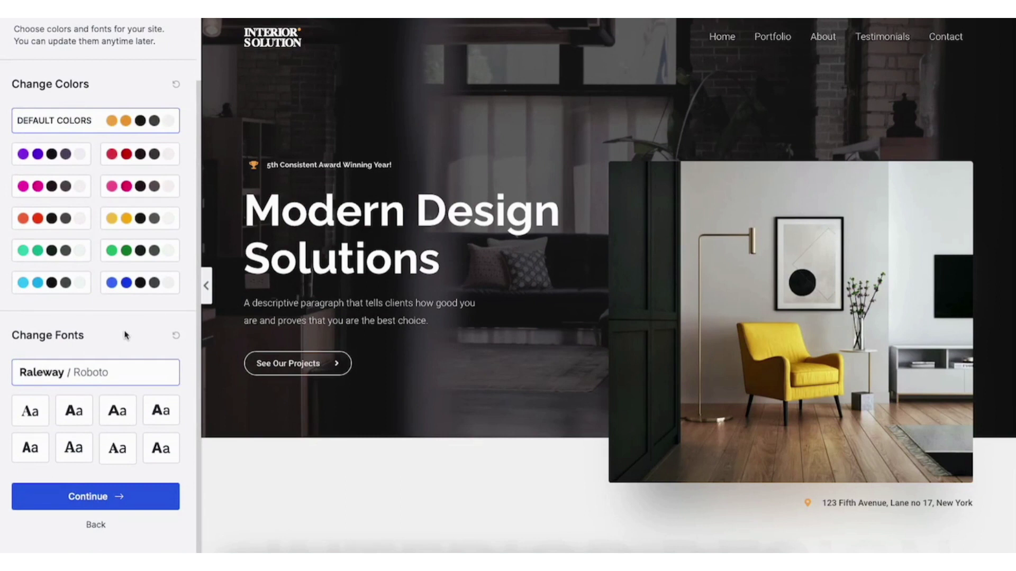
click(99, 498)
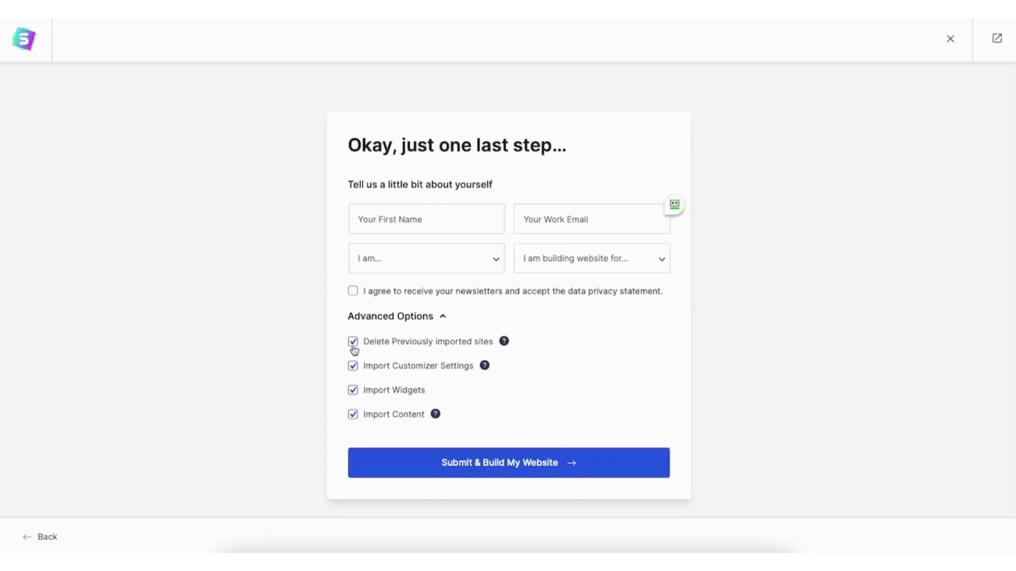
click(467, 466)
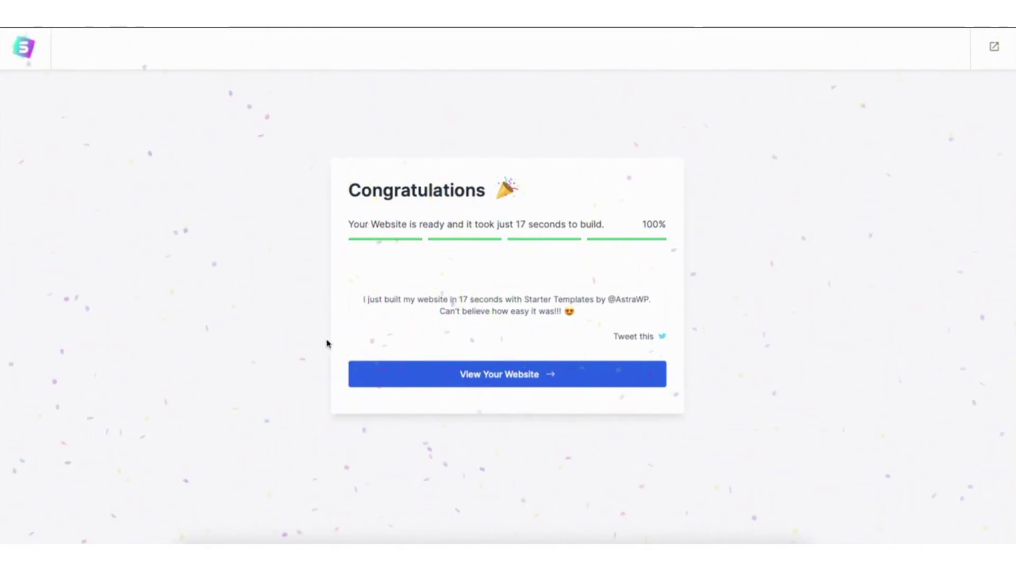
View the newly built website and look through the sections of its home page.
click(509, 375)
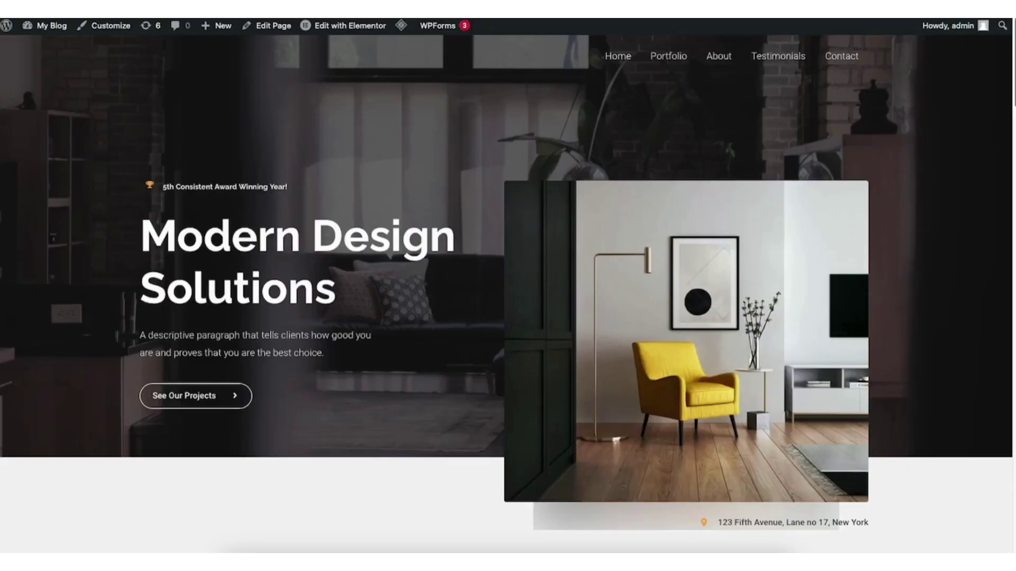
scroll(507, 282, down, 10)
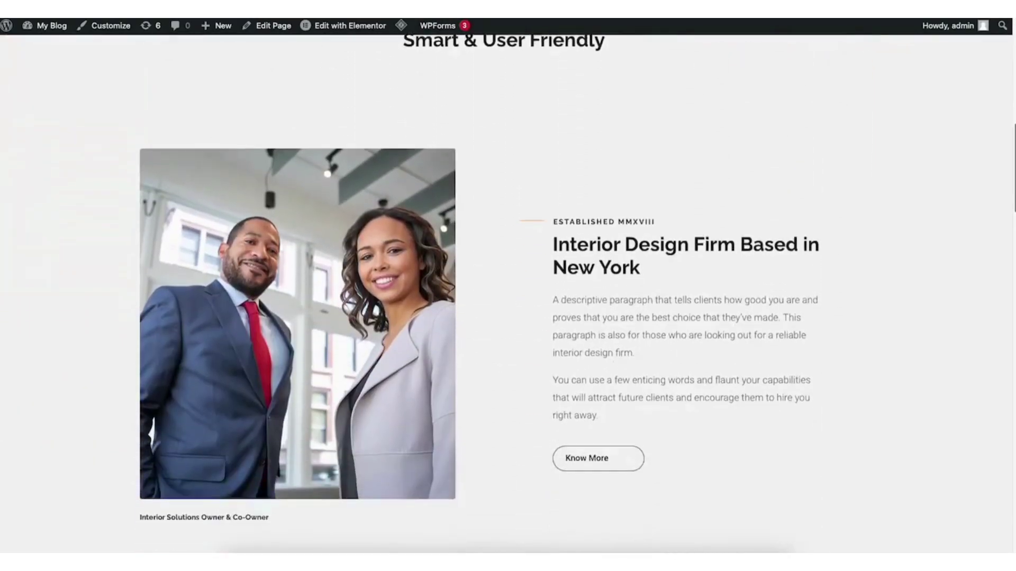
scroll(506, 282, down, 12)
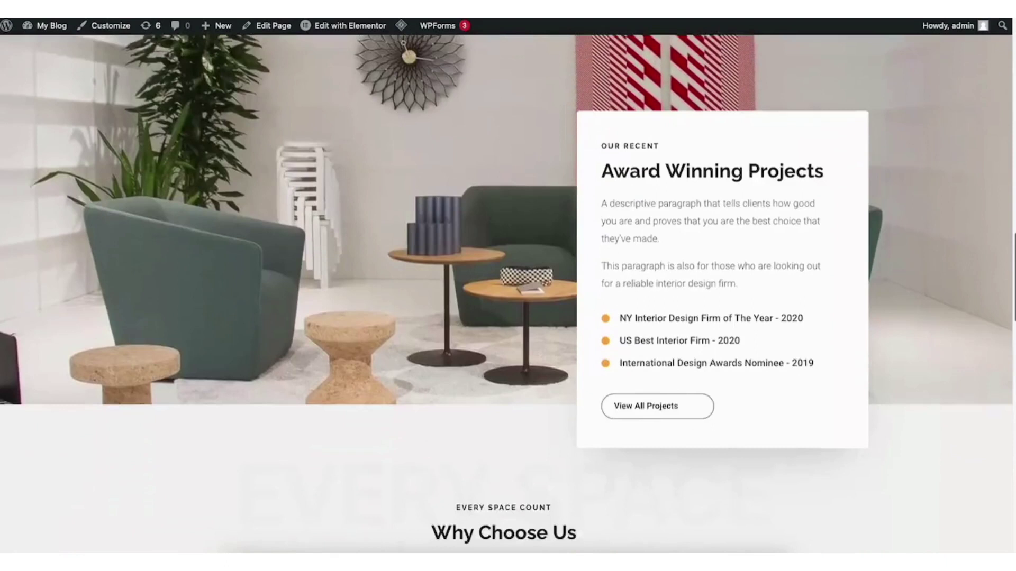
drag(1015, 255, 1005, 363)
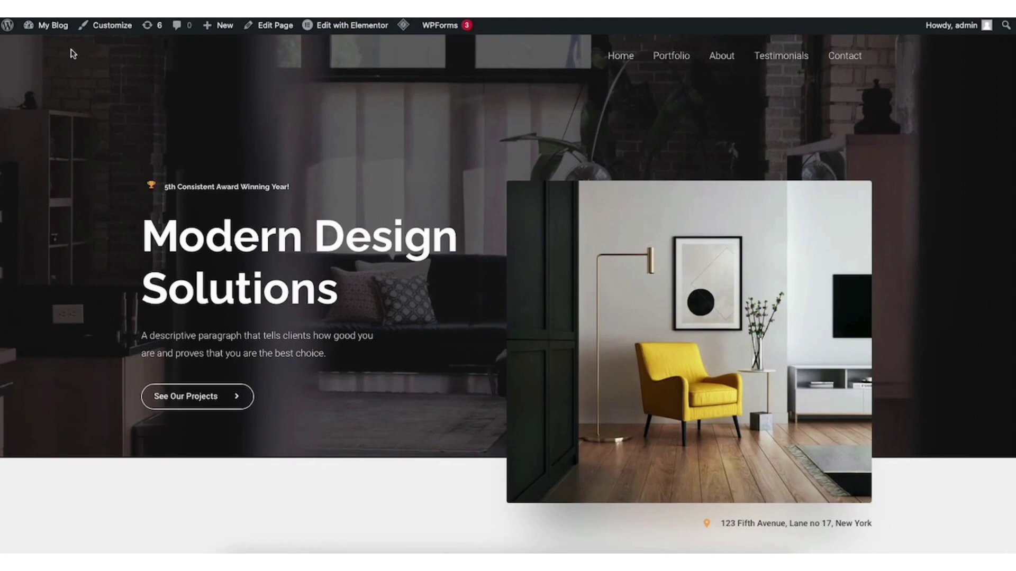
Activate all experiments and features in the Elementor settings and check the feature list.
mouse_move(52, 30)
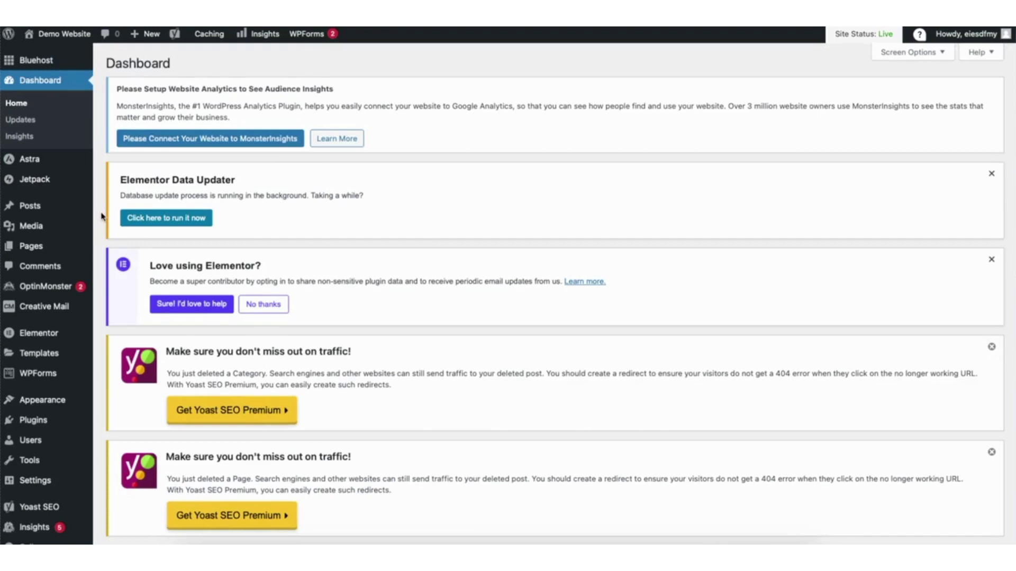
mouse_move(38, 338)
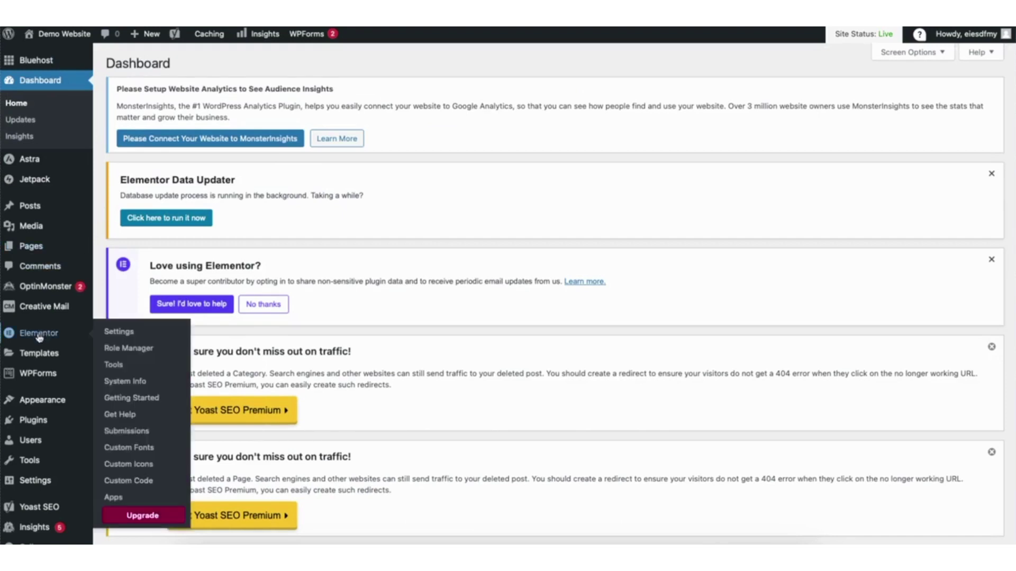
click(120, 333)
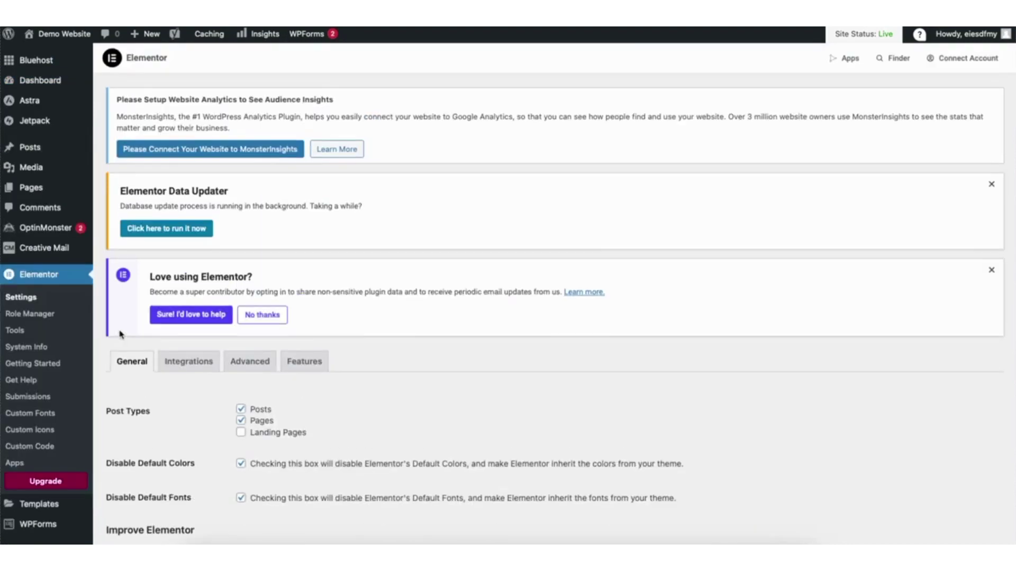
click(306, 362)
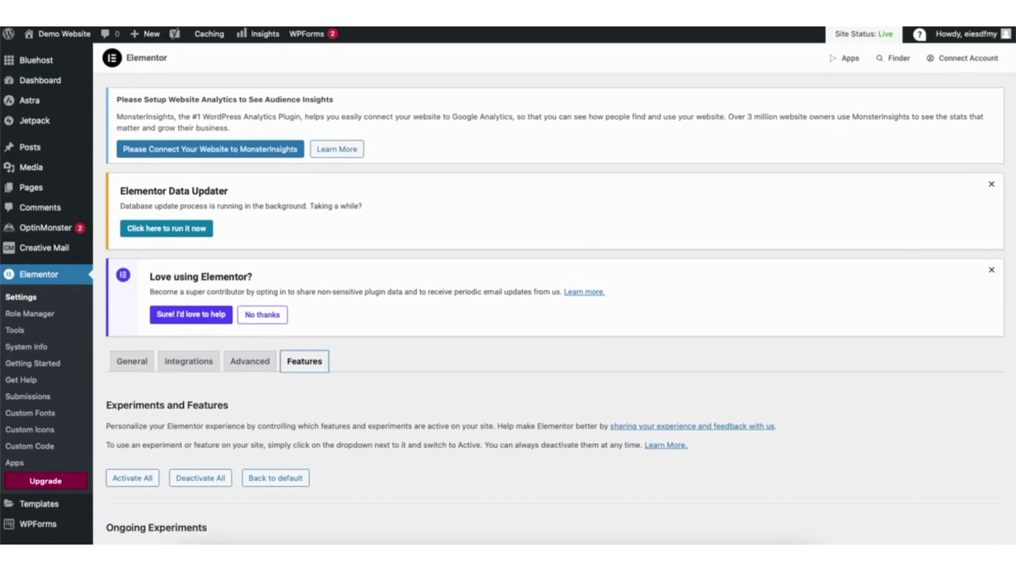
scroll(238, 280, down, 5)
click(133, 257)
scroll(1011, 211, down, 13)
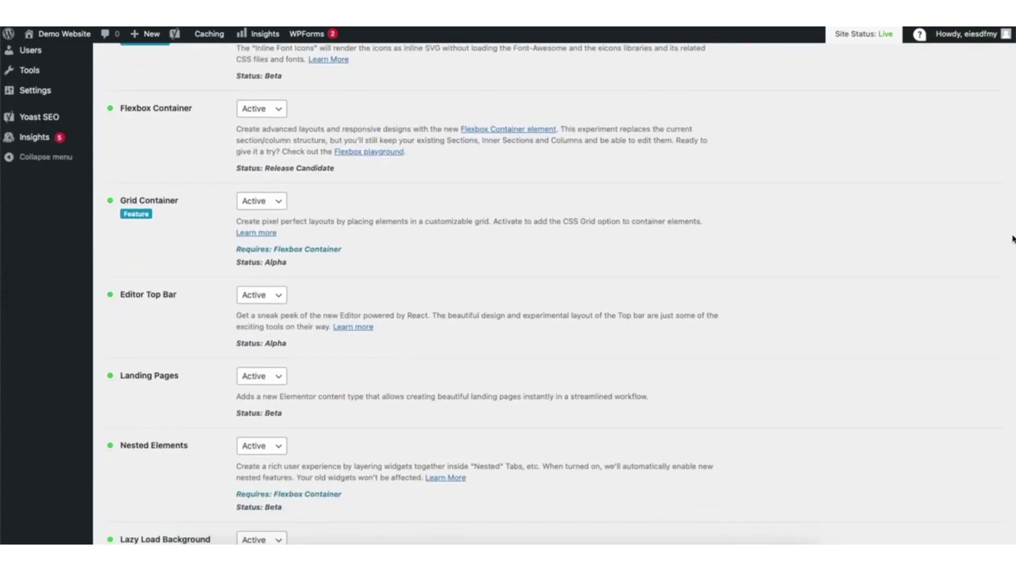
scroll(1012, 239, down, 9)
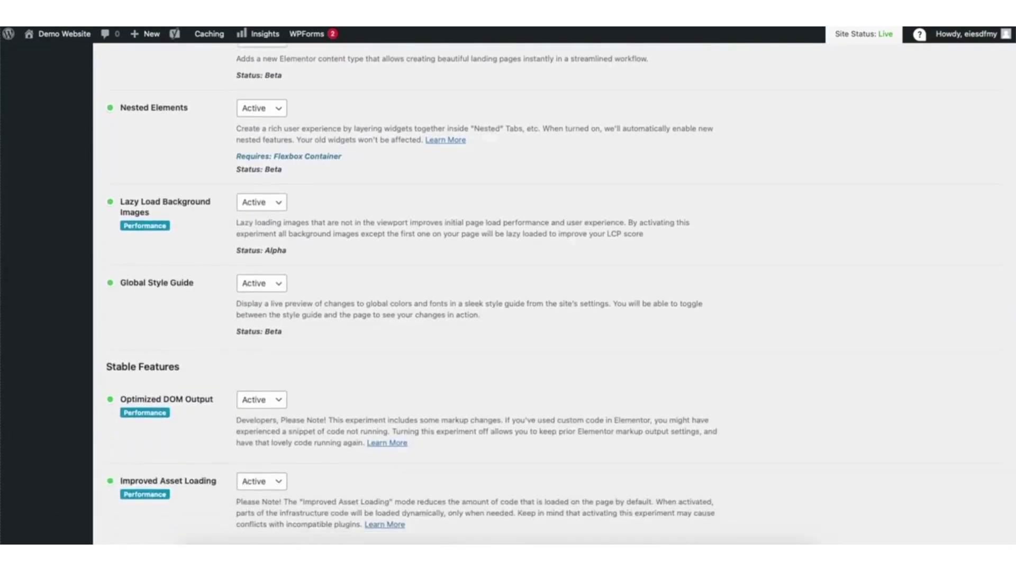
scroll(1012, 423, down, 4)
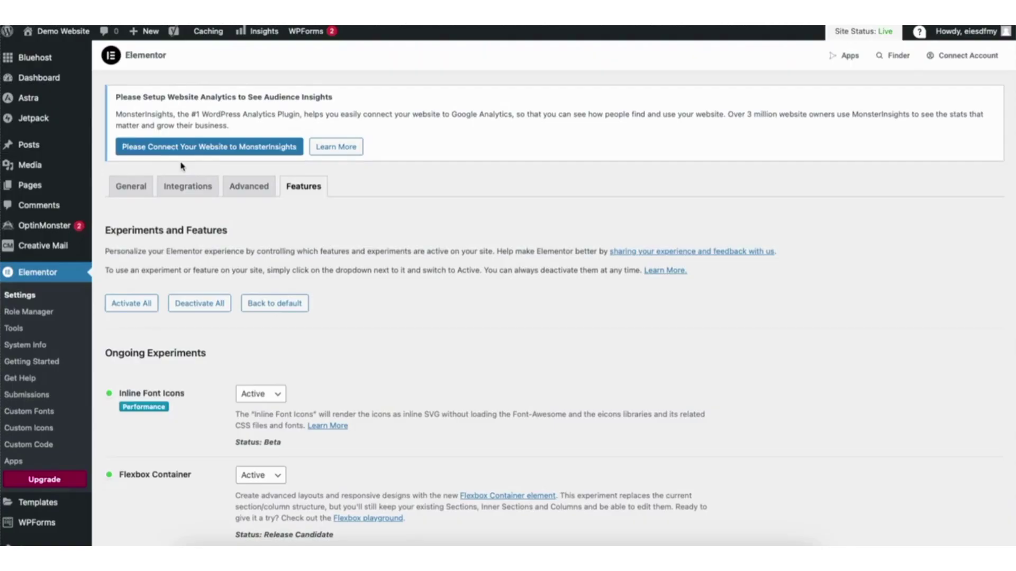
Visit the website and open its Home page for editing with Elementor.
mouse_move(56, 37)
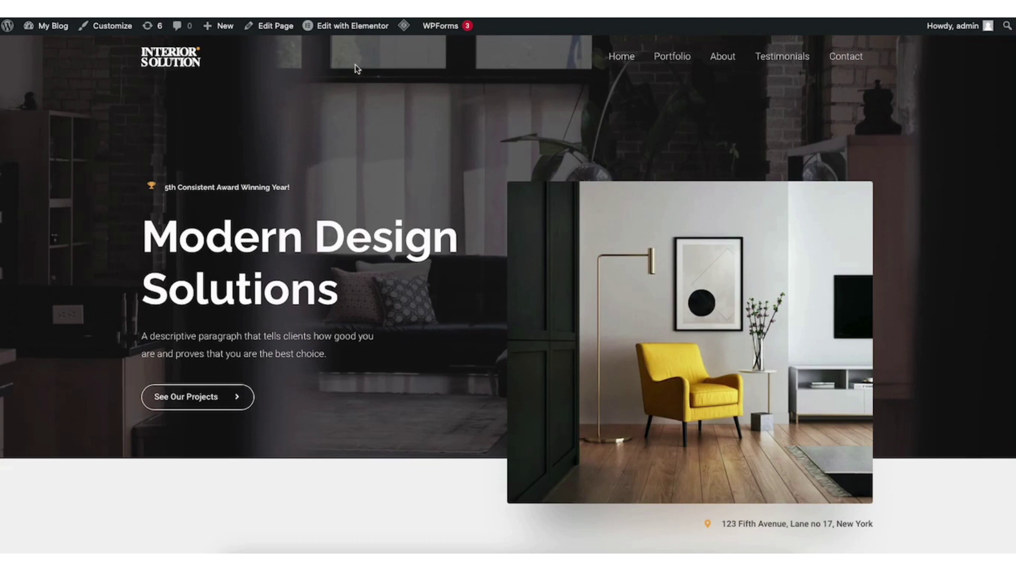
mouse_move(347, 27)
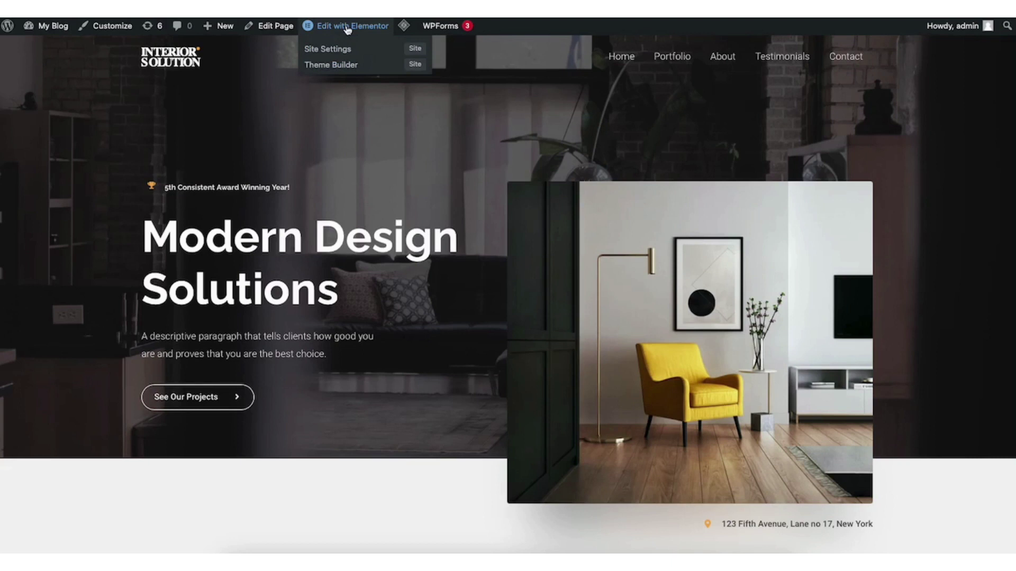
click(347, 26)
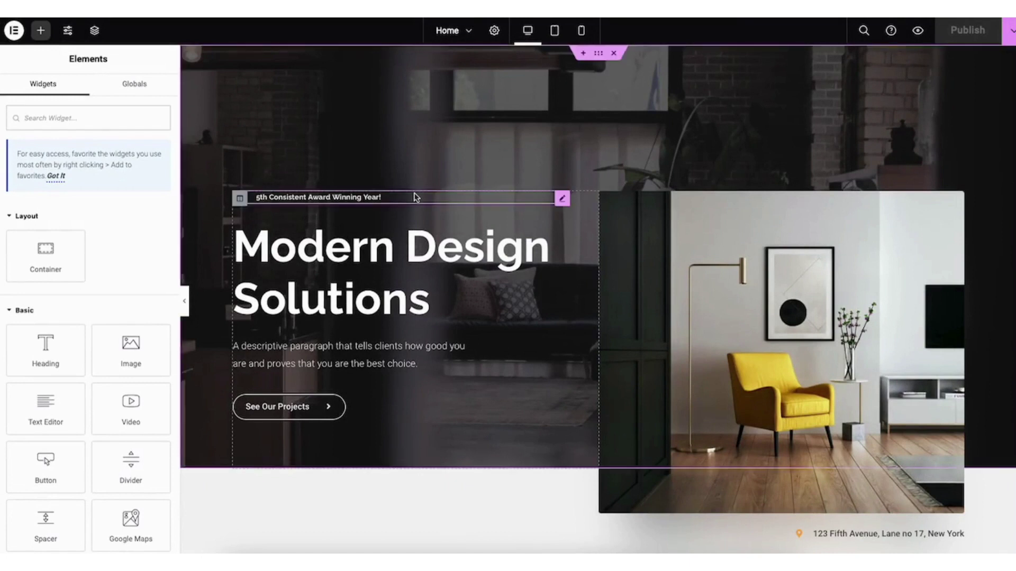
Replace the "Modern Design Solutions" heading on the Home page with "INTERIOR DESIGN COMPANY".
click(269, 256)
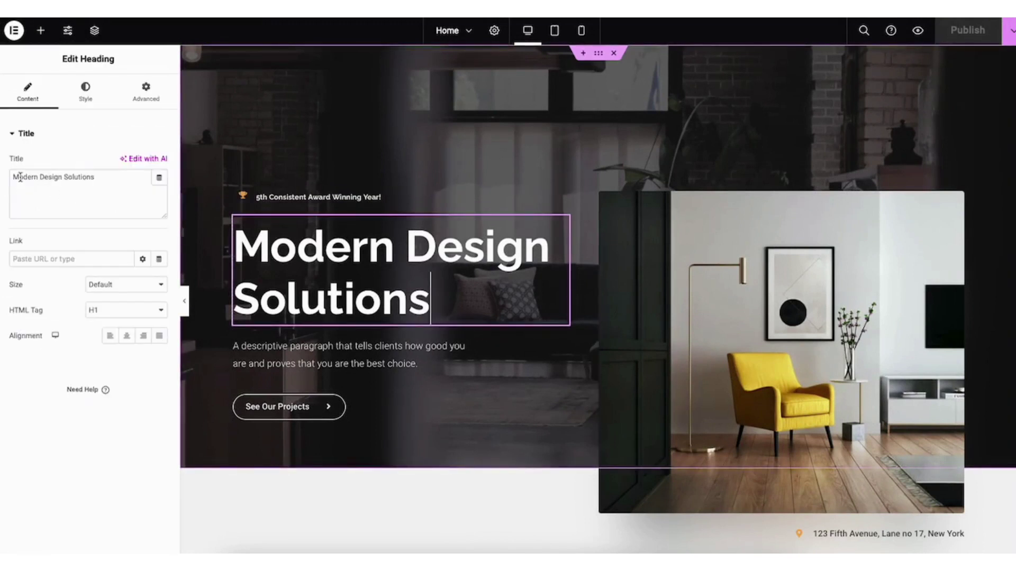
drag(236, 237, 458, 286)
text(IN)
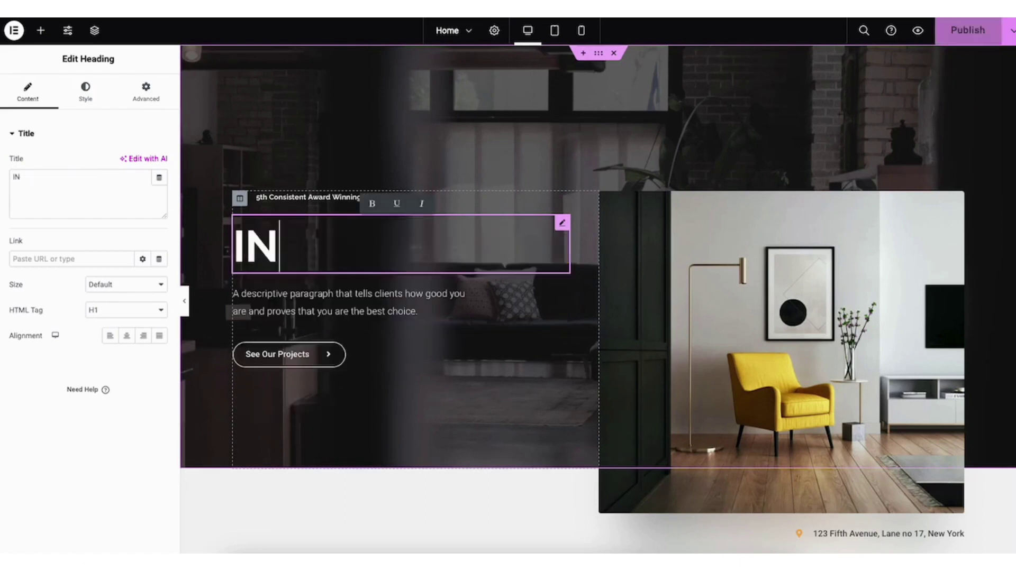
text(TERIOR )
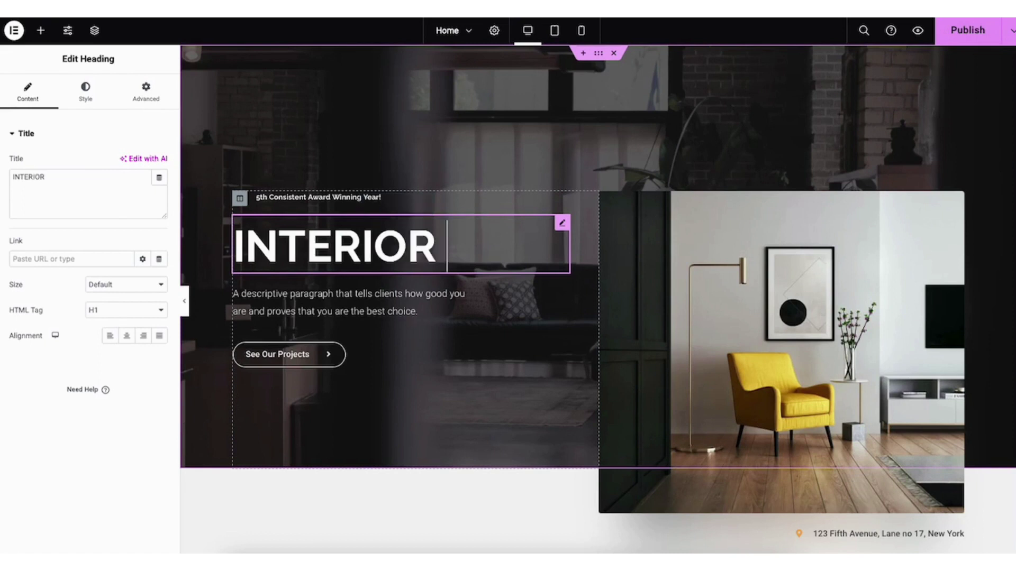
text(DESIGN COMPANY)
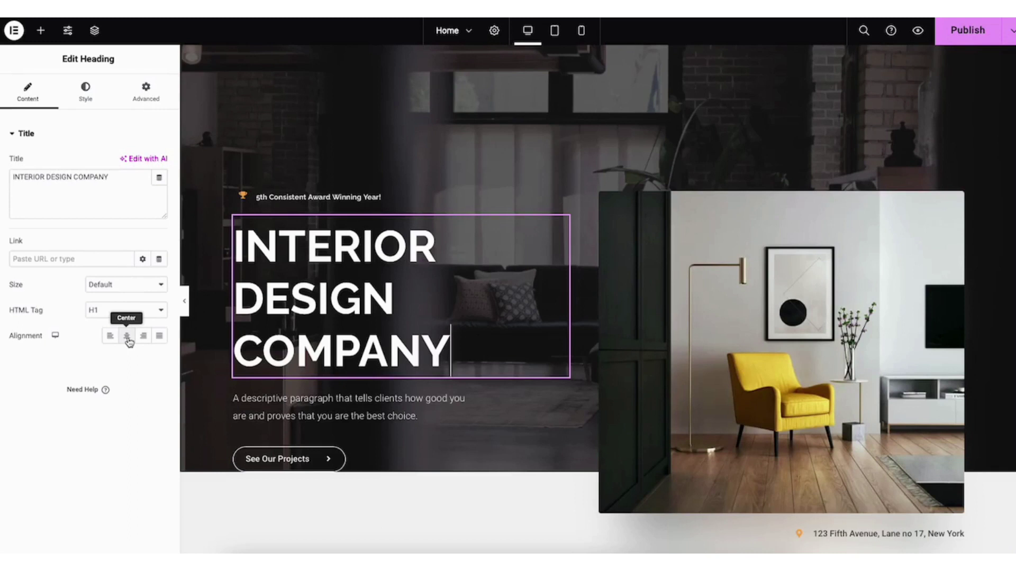
Examine the text colour and typography options in the style settings of the INTERIOR DESIGN COMPANY heading.
click(85, 95)
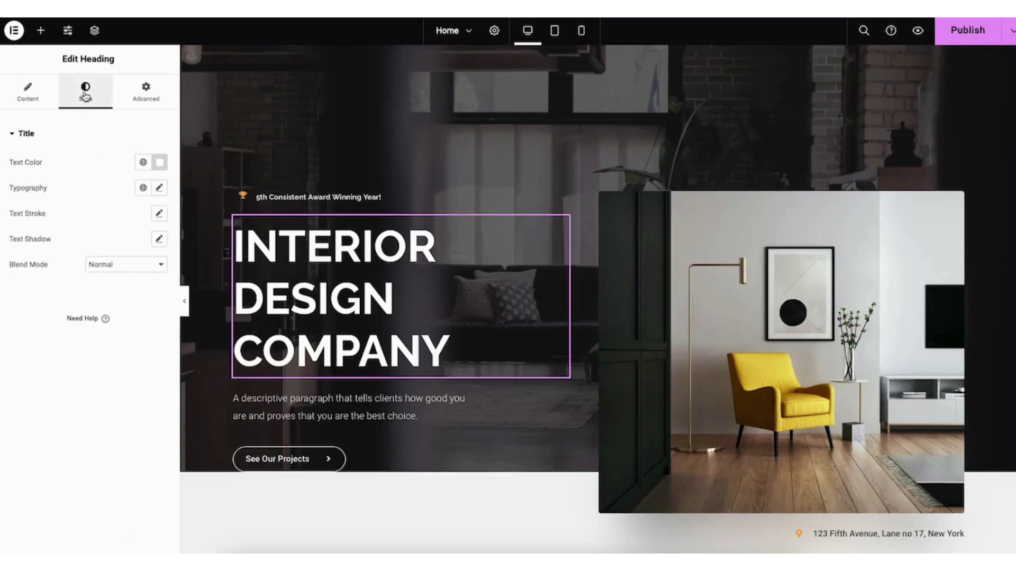
click(160, 164)
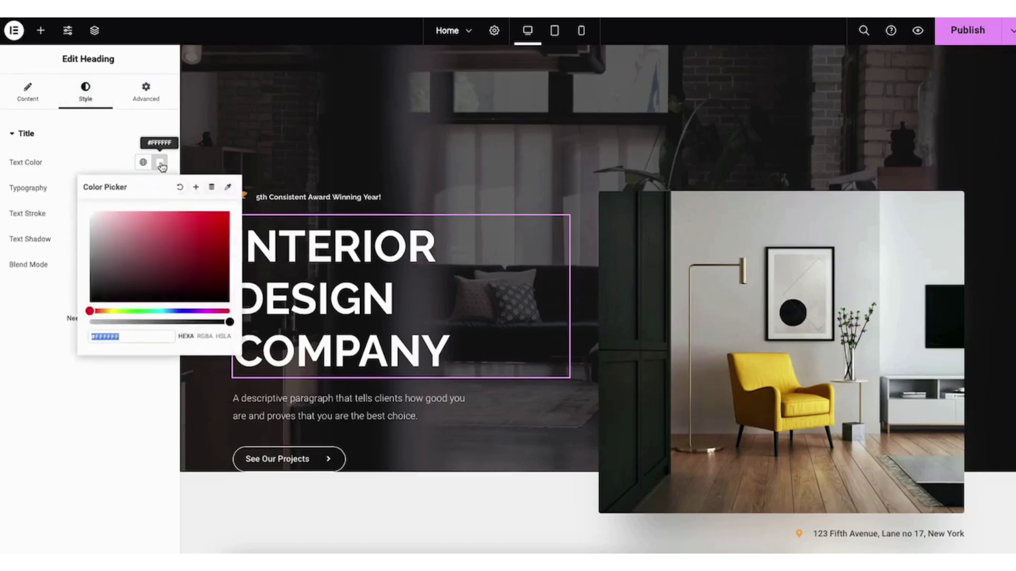
click(160, 164)
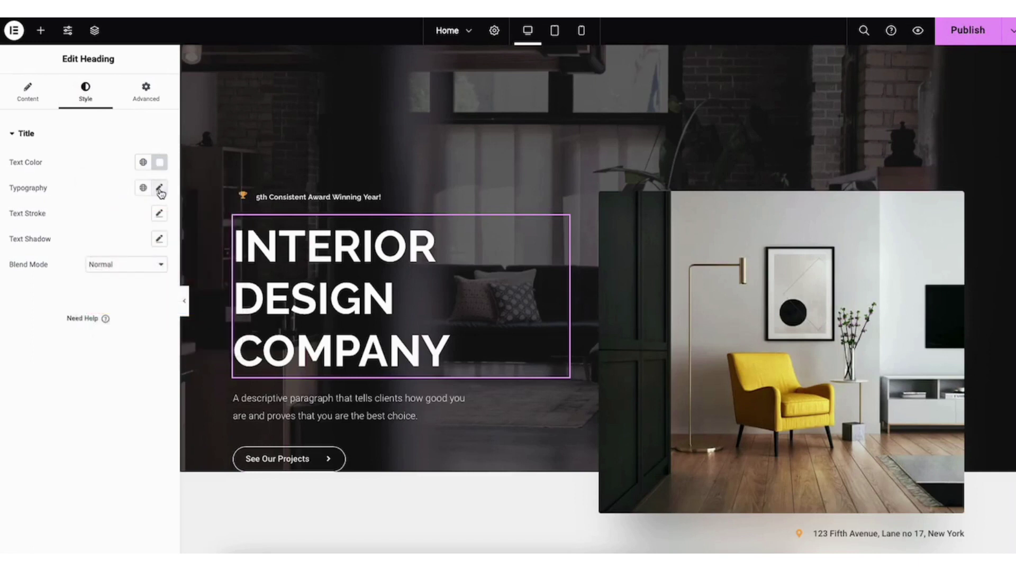
click(159, 189)
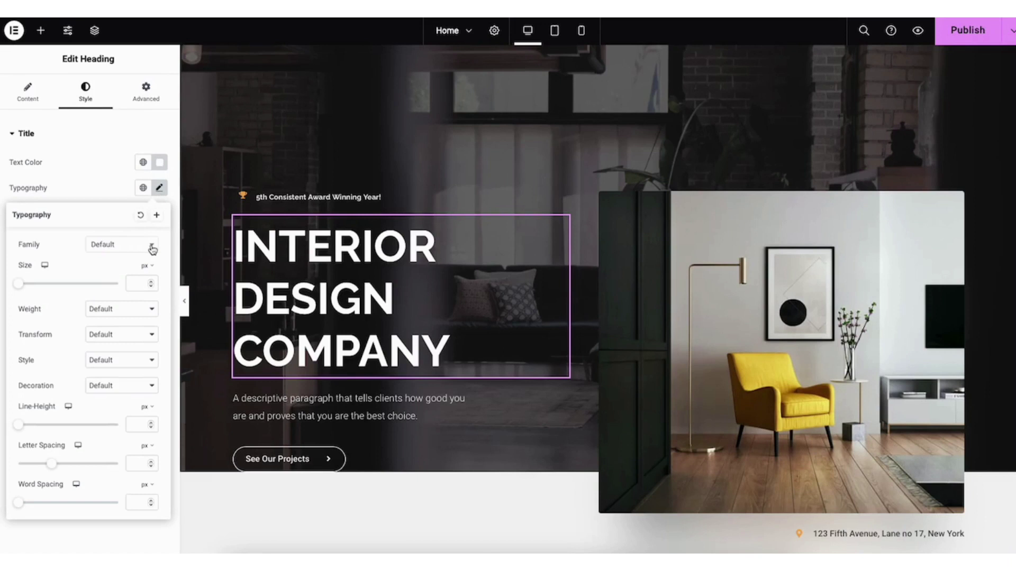
click(261, 104)
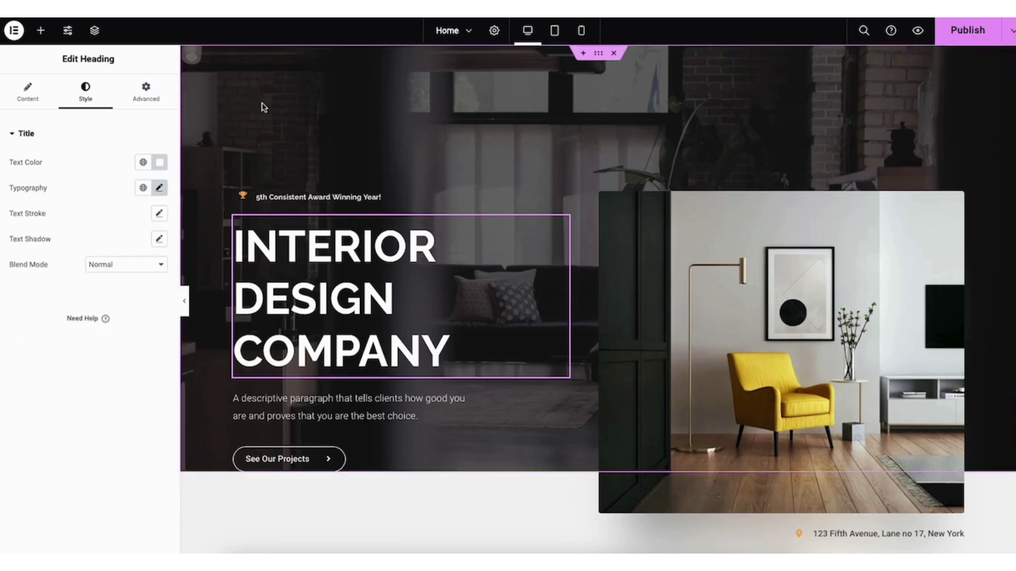
Replace the yellow armchair image in the hero section with the collov-home-design living room photo from the Media Library.
click(752, 335)
mouse_move(77, 214)
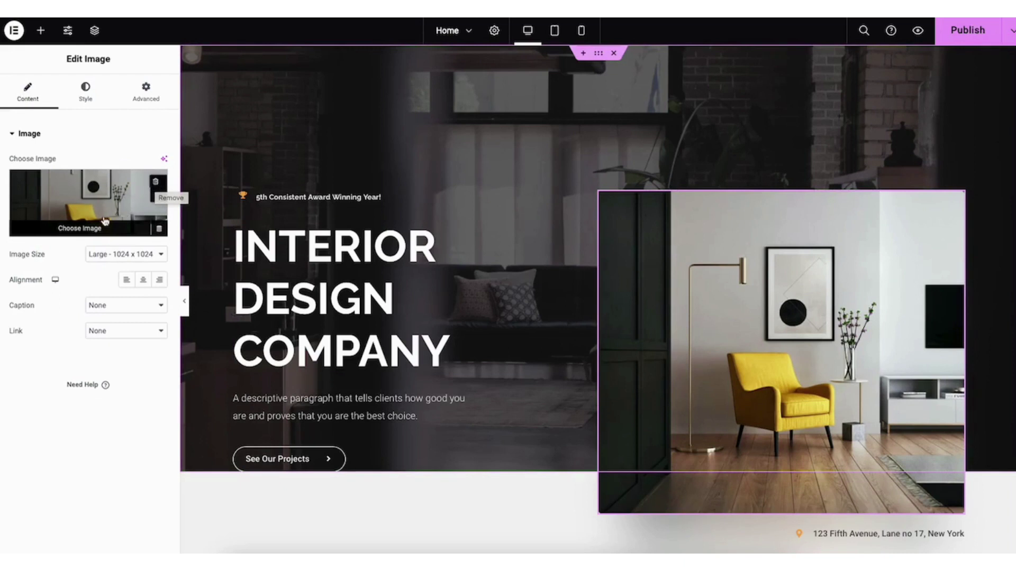
click(85, 231)
click(173, 75)
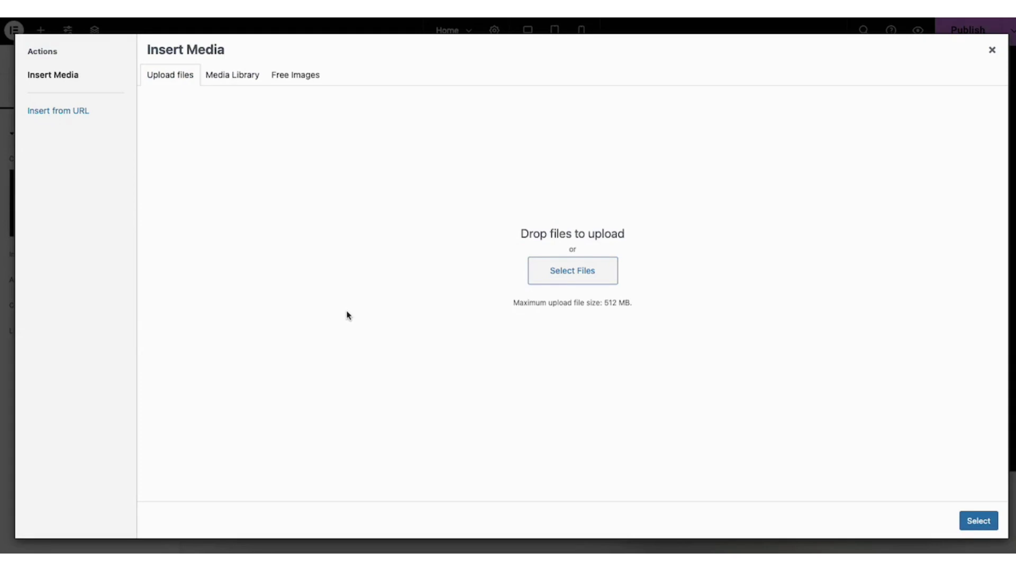
click(247, 78)
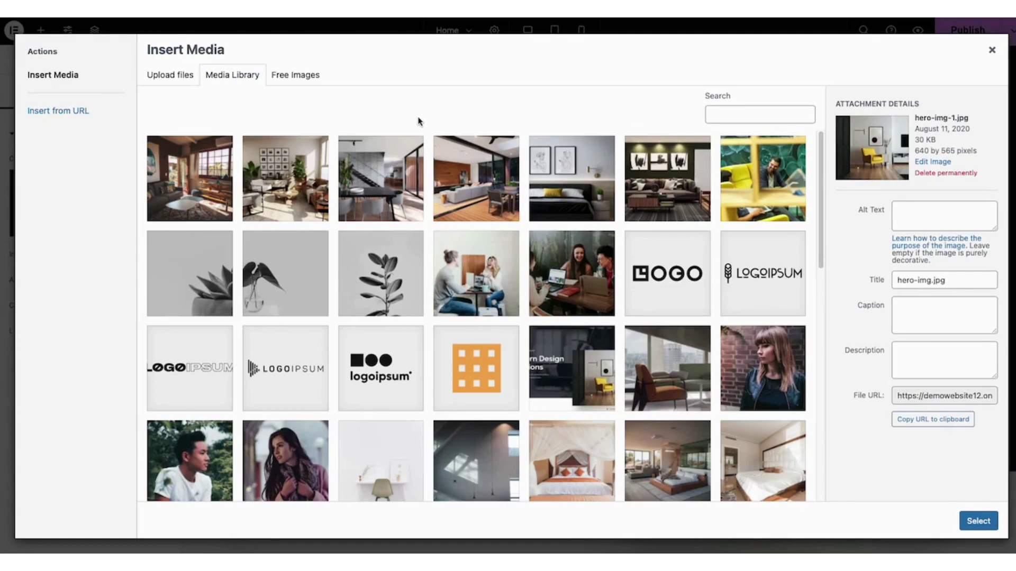
click(285, 192)
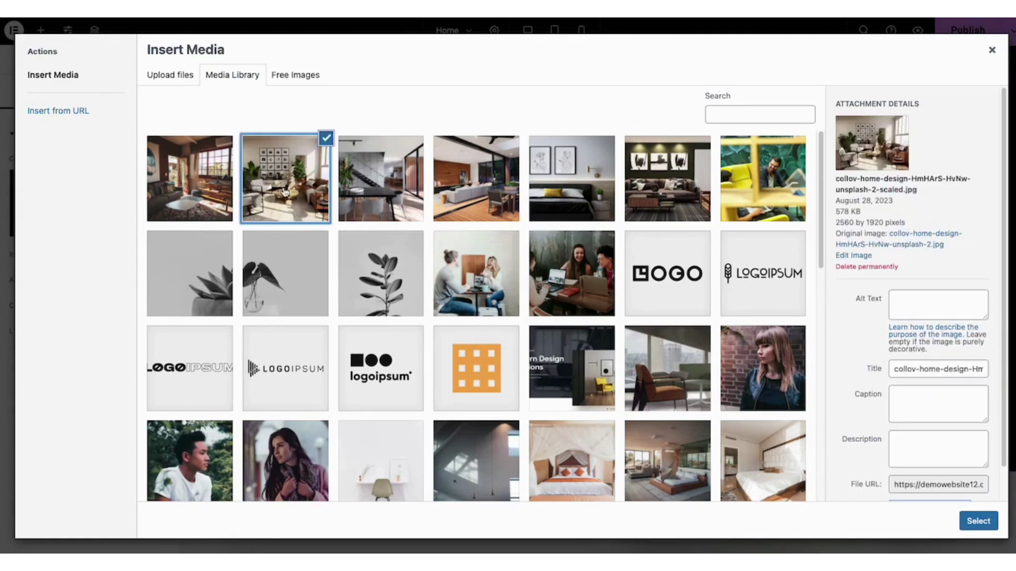
click(976, 524)
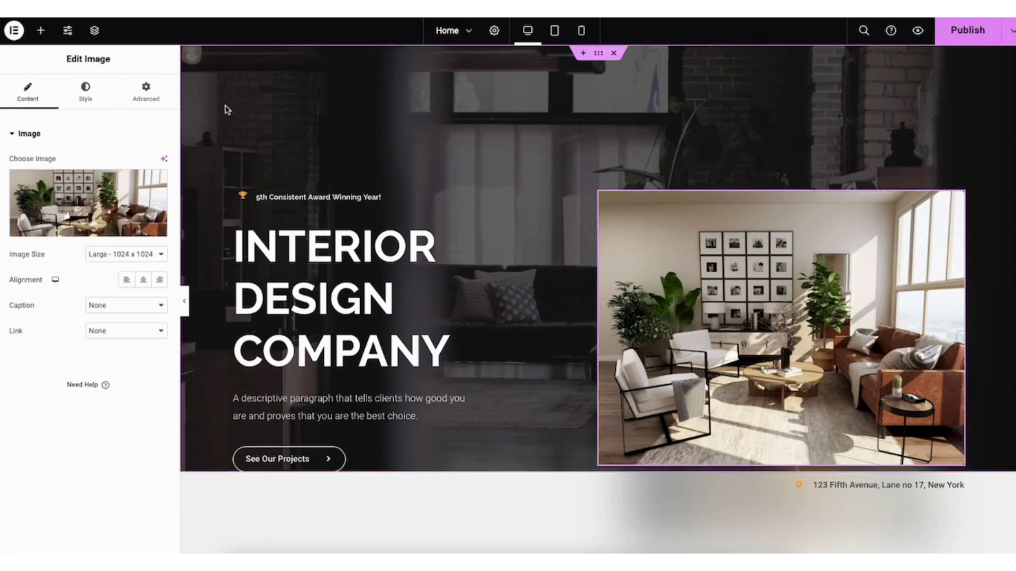
Change the hero section's background image to the Media Library photo of the living room with abstract wall art and an open door.
right_click(273, 103)
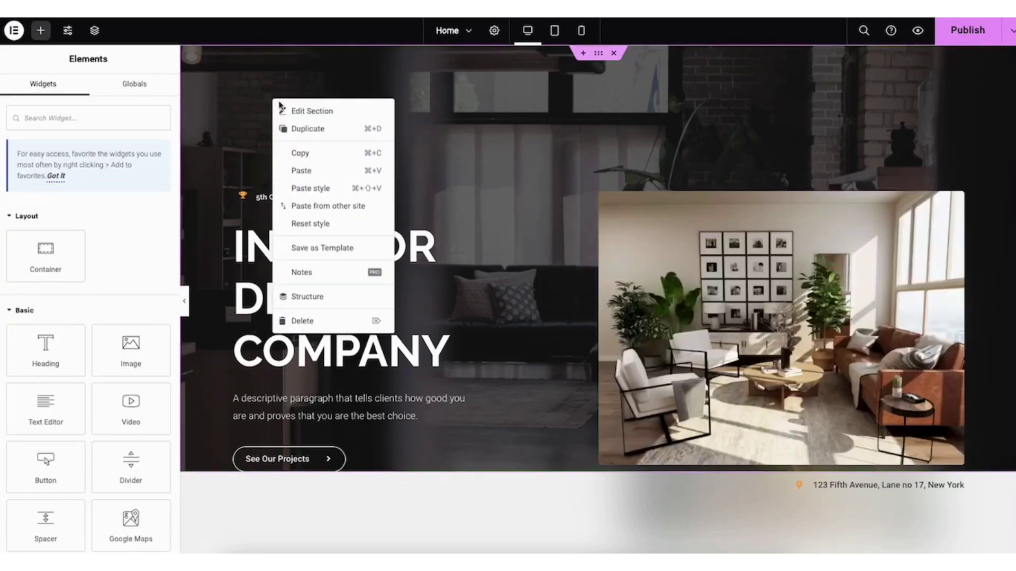
click(302, 116)
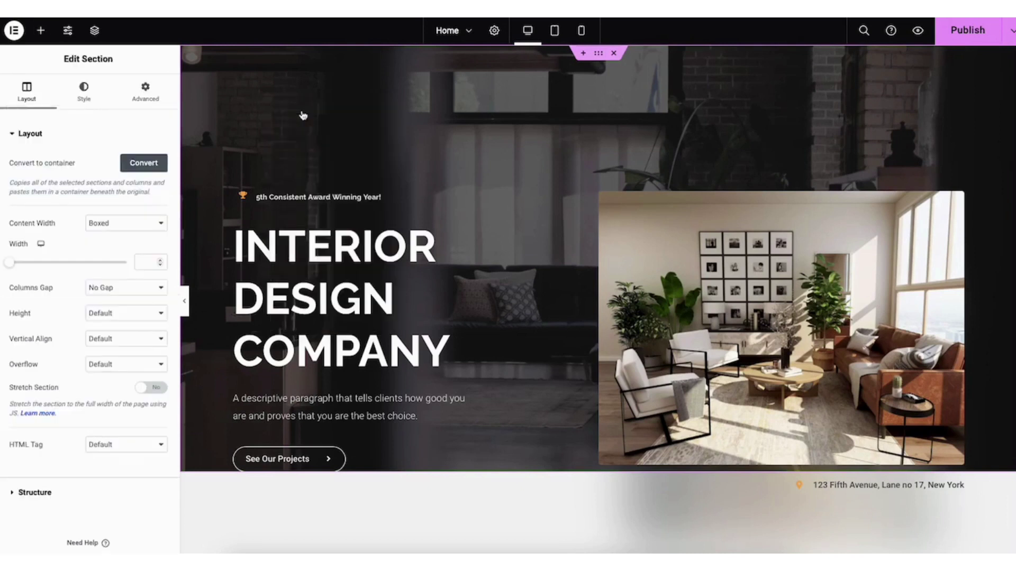
click(83, 91)
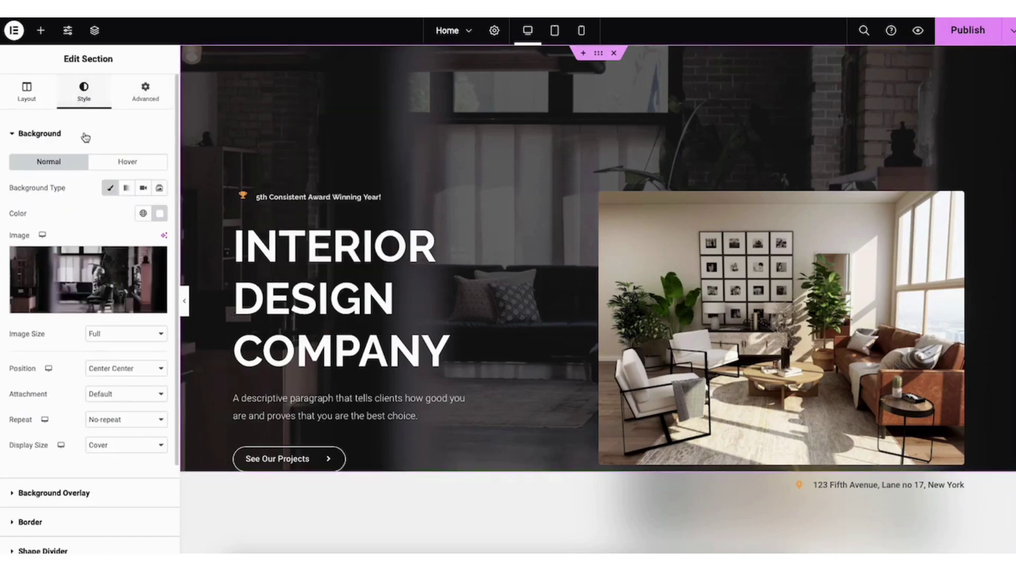
mouse_move(78, 277)
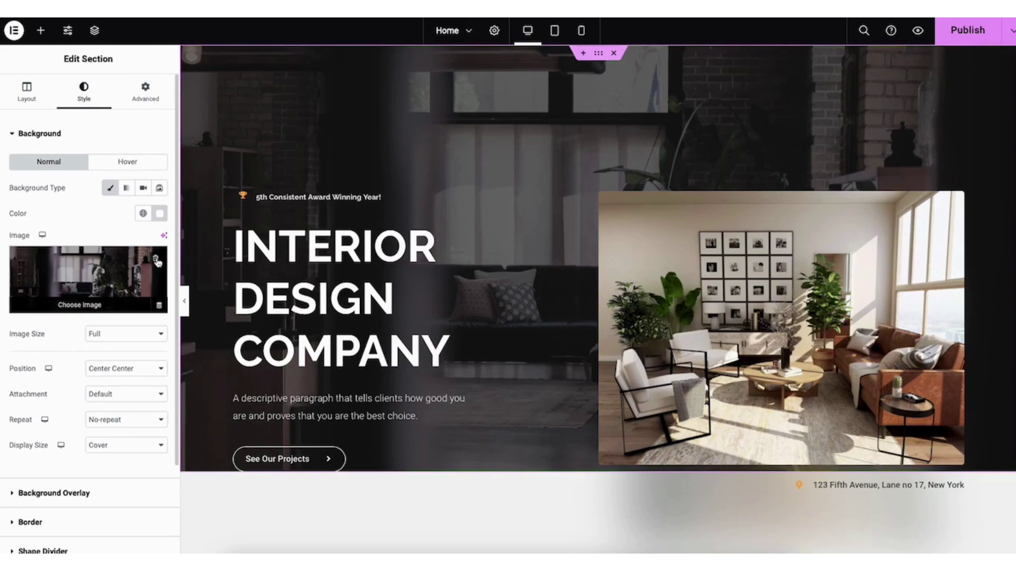
click(85, 307)
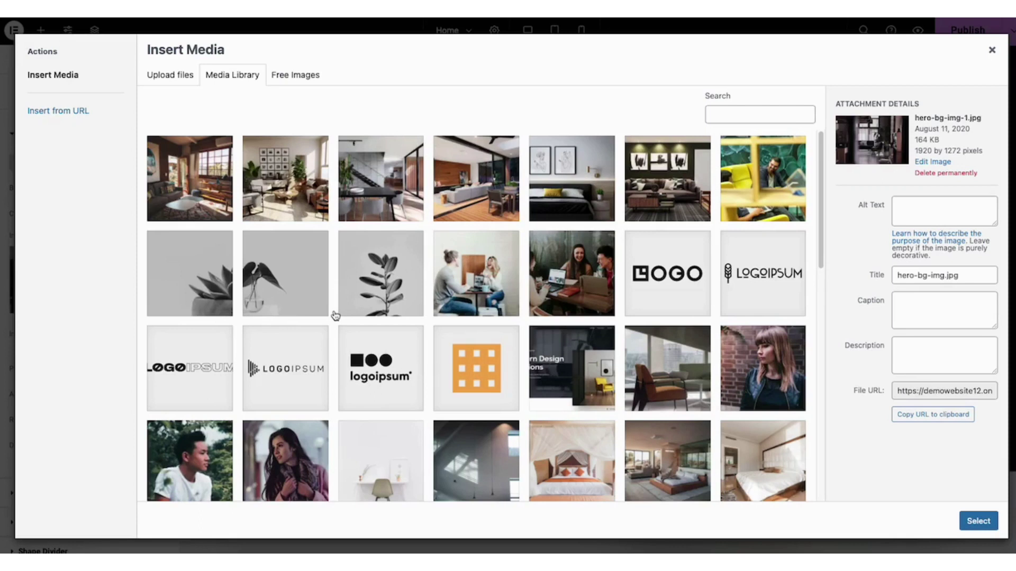
click(196, 191)
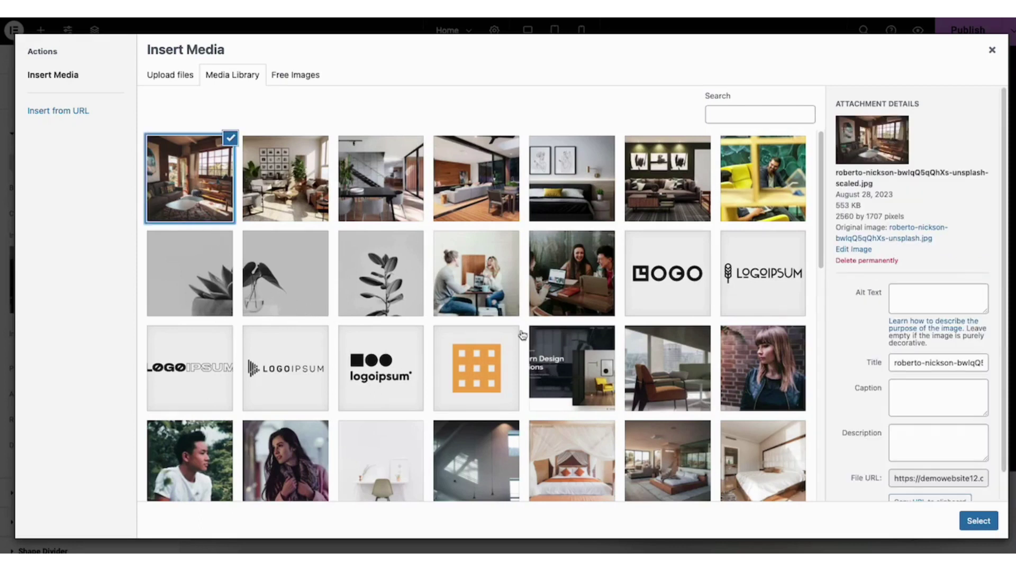
click(978, 522)
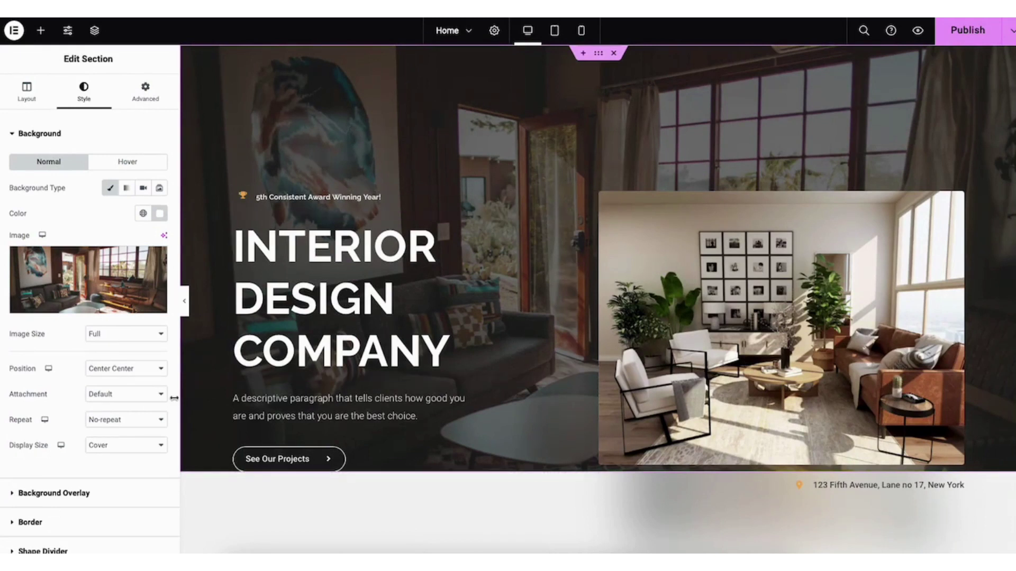
Give the hero section's background overlay a custom near-black colour and set its opacity to 0.47.
click(49, 494)
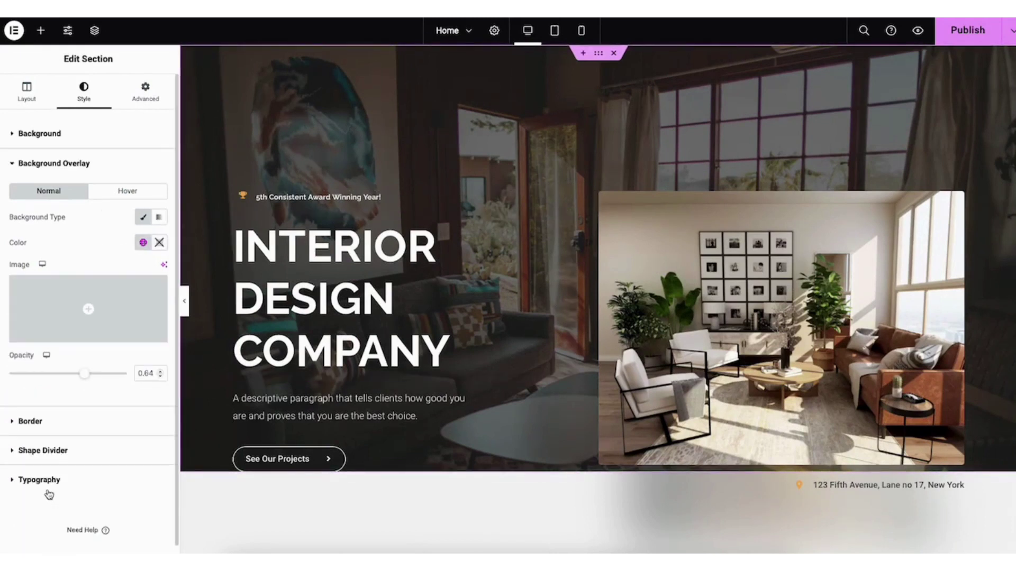
click(160, 247)
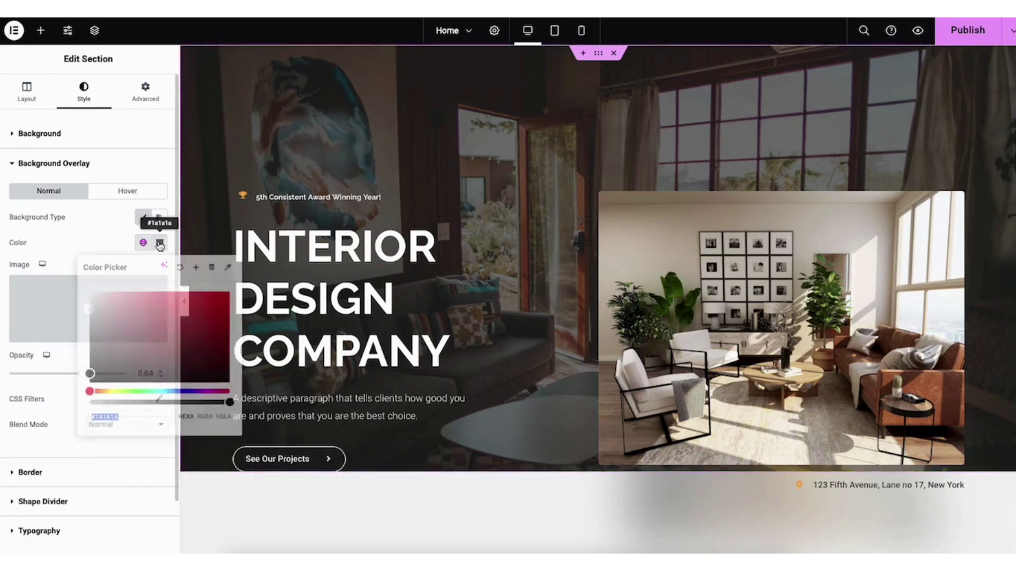
drag(132, 347, 65, 389)
click(59, 402)
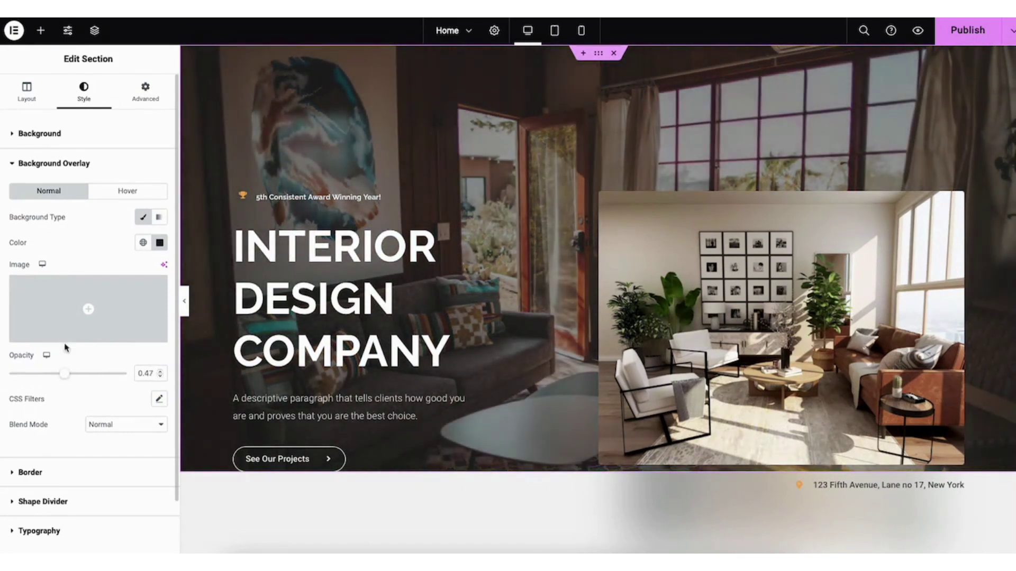
Add a Heading widget between the description text and the Know More button in the Interior Design Firm section.
click(42, 32)
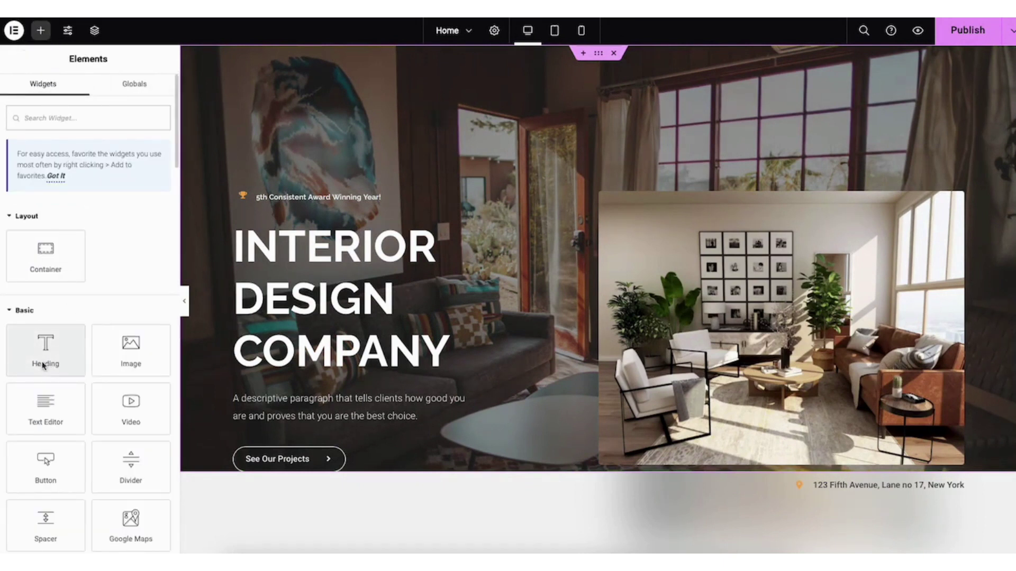
mouse_move(43, 363)
mouse_down()
mouse_move(195, 340)
mouse_move(279, 303)
mouse_move(302, 304)
mouse_move(113, 324)
mouse_move(53, 357)
mouse_up()
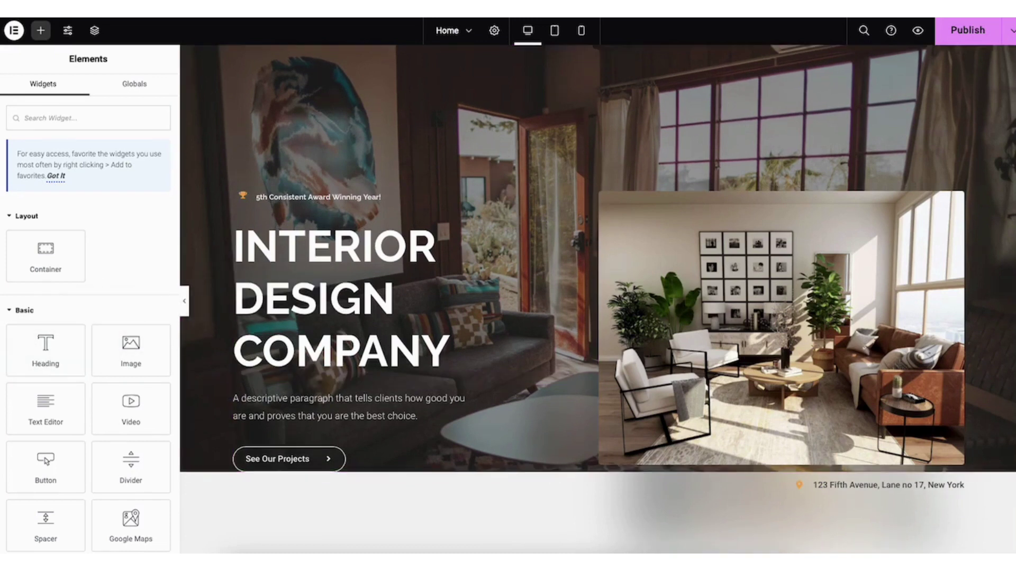
scroll(598, 296, down, 3)
scroll(1011, 168, down, 10)
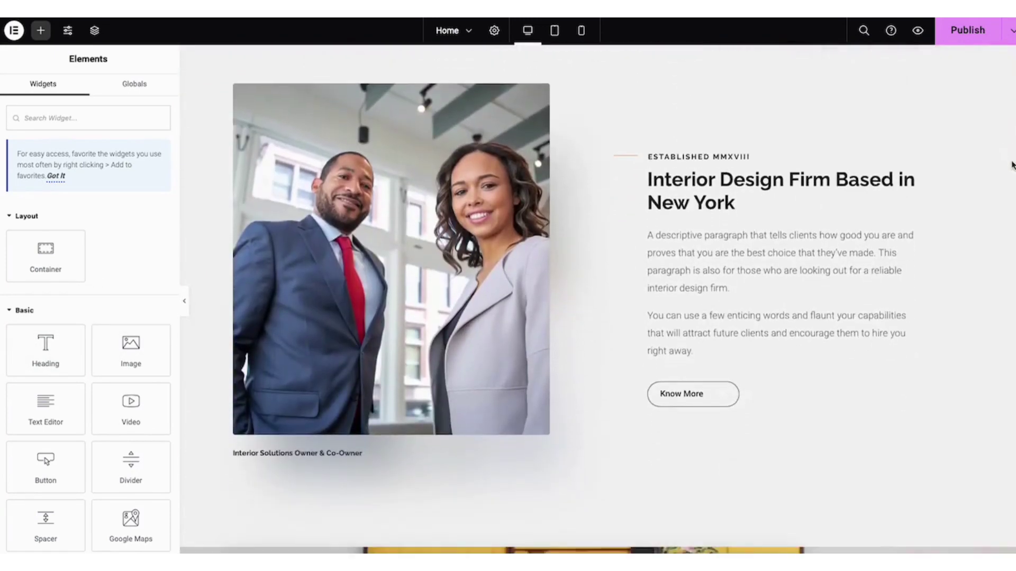
drag(43, 348, 696, 292)
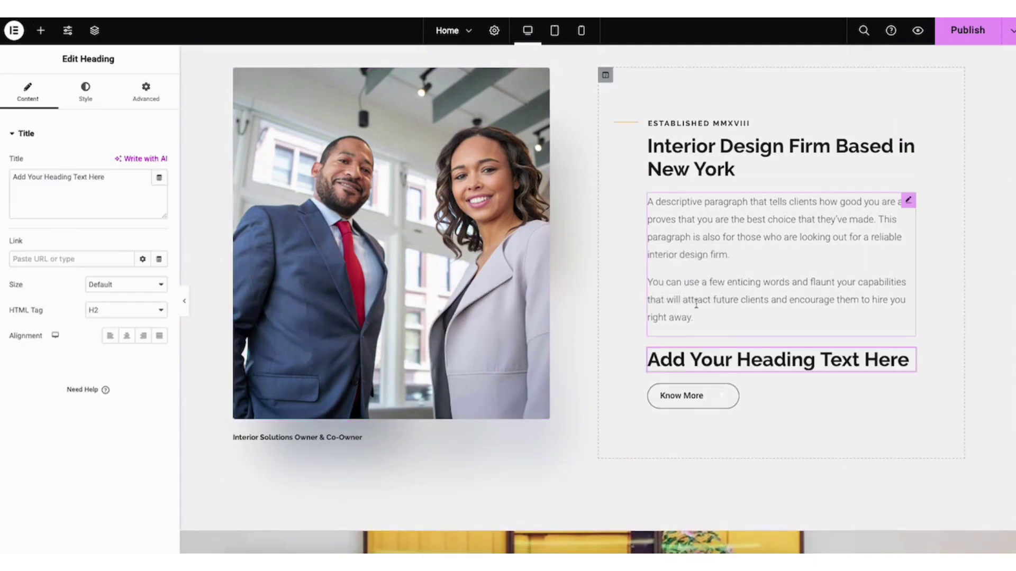
right_click(685, 359)
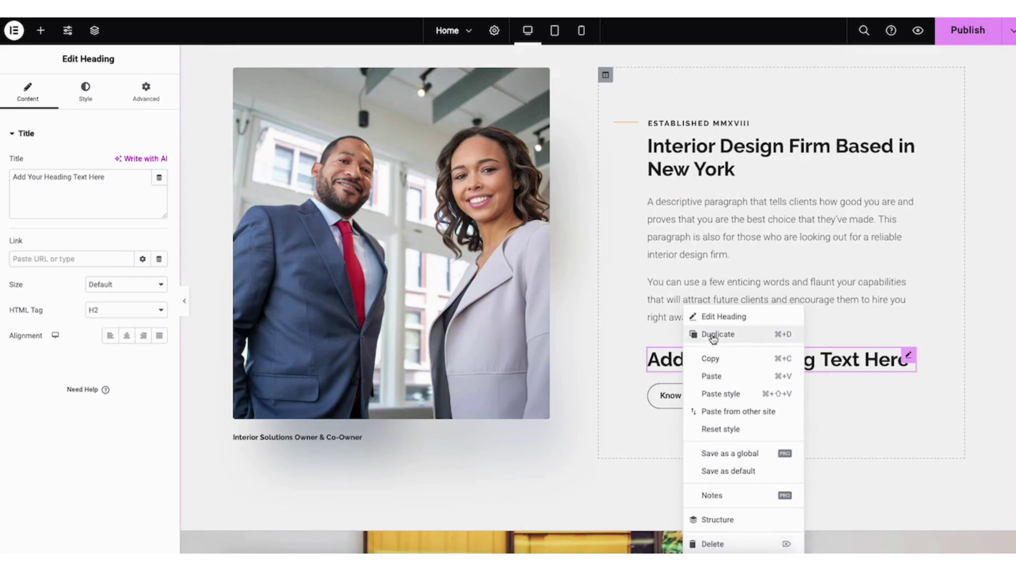
click(661, 356)
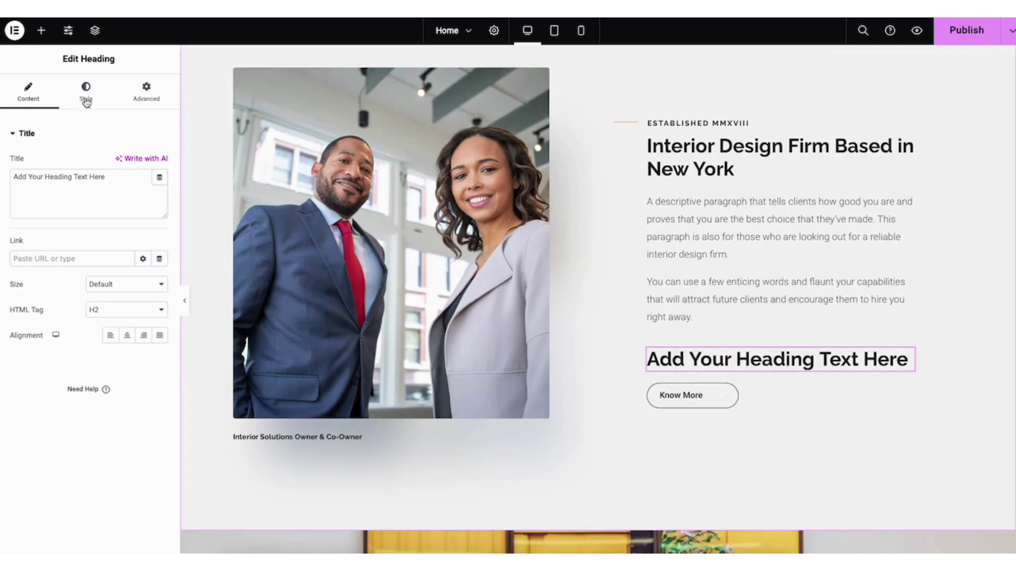
Add a Text Editor widget directly above the new "Add Your Heading Text Here" heading.
click(43, 32)
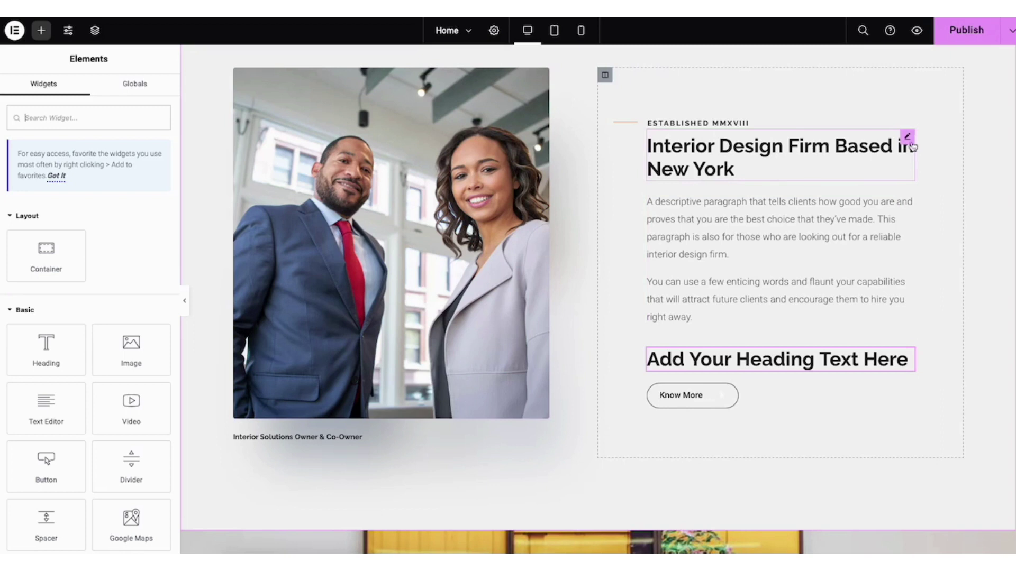
drag(906, 136, 817, 92)
drag(46, 408, 695, 271)
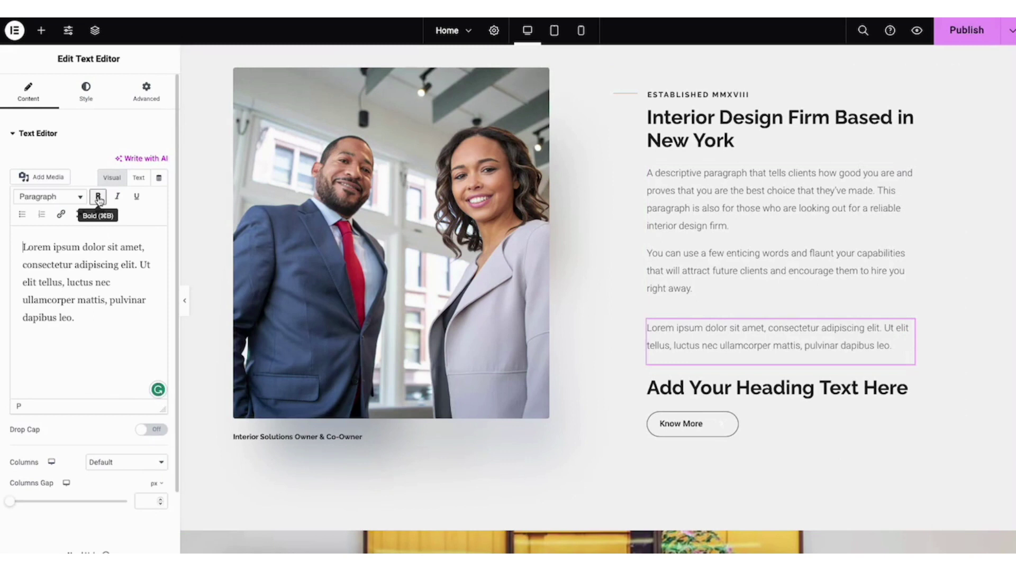
Examine the new text block's link options, extended formatting tools, text colour palette and style settings.
click(62, 217)
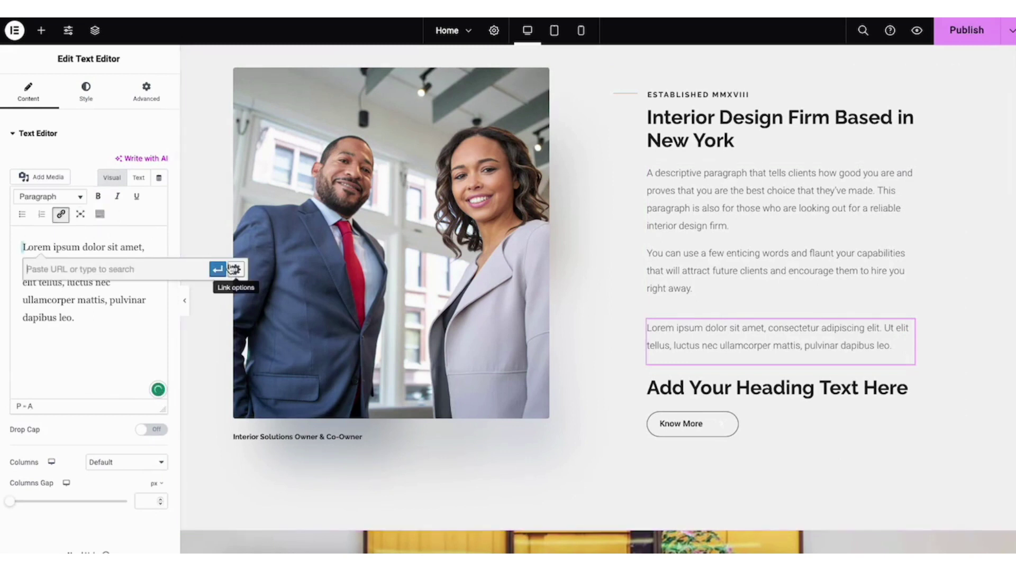
click(236, 270)
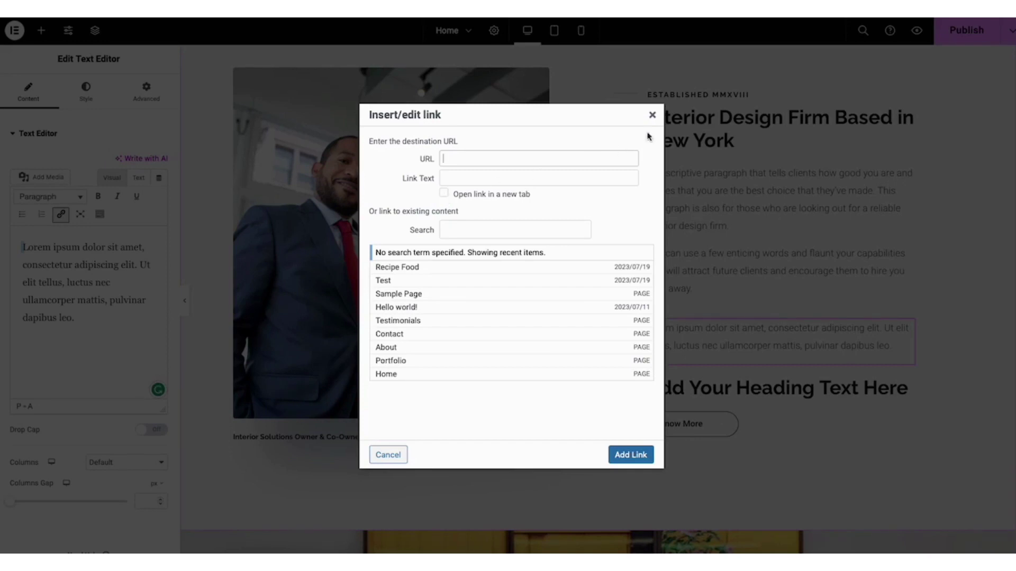
click(653, 114)
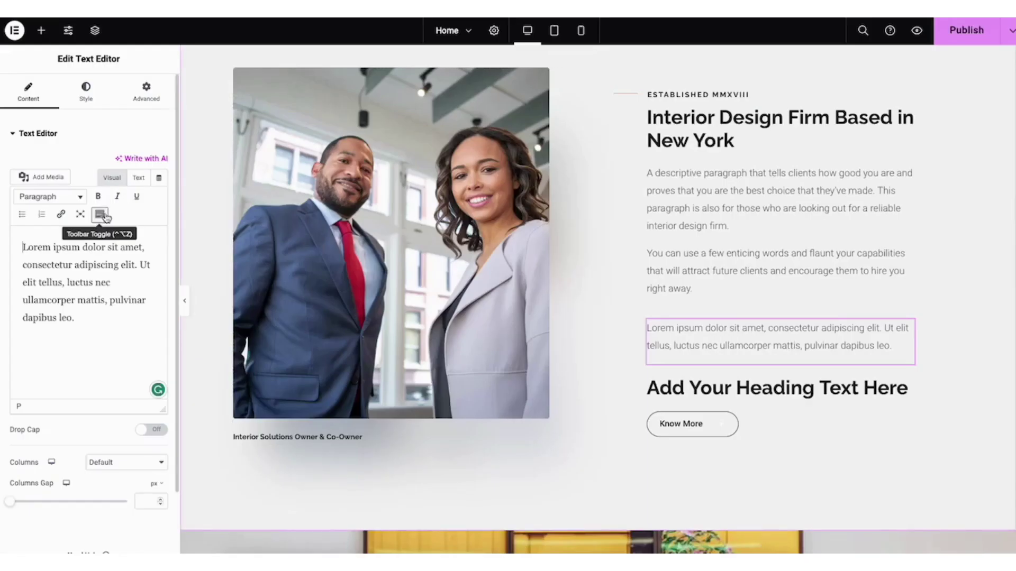
click(100, 215)
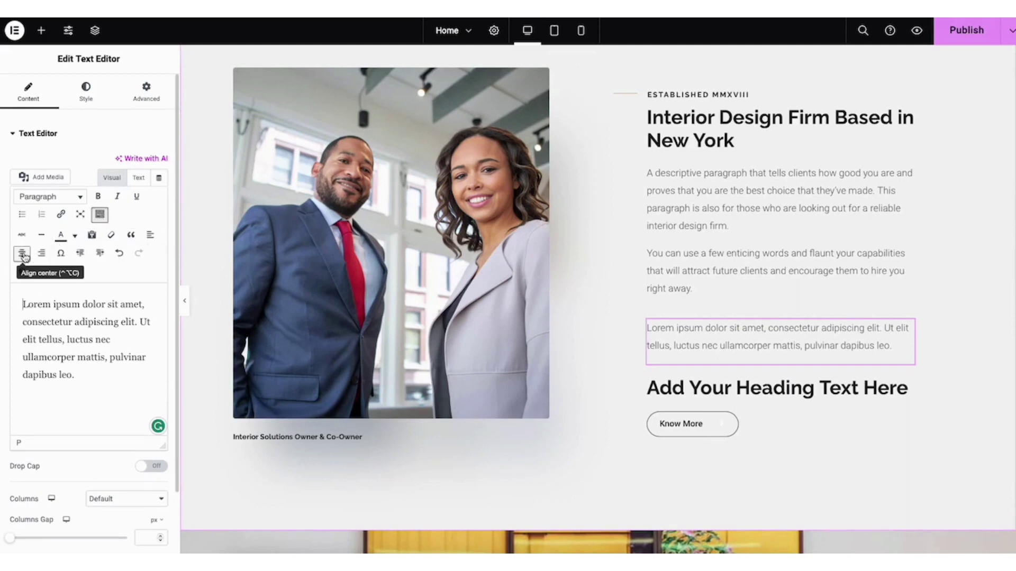
click(75, 237)
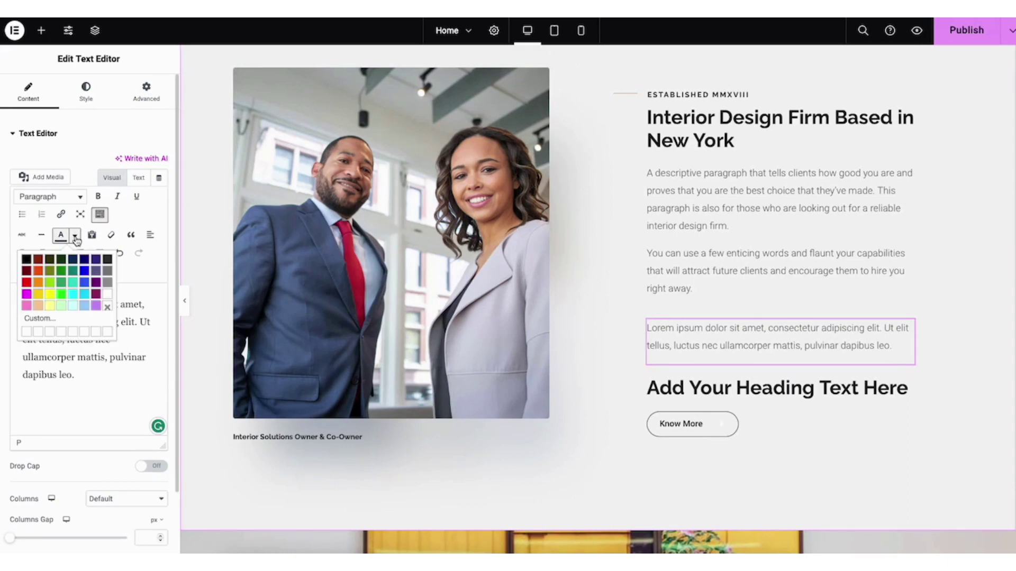
click(76, 241)
click(120, 254)
click(140, 256)
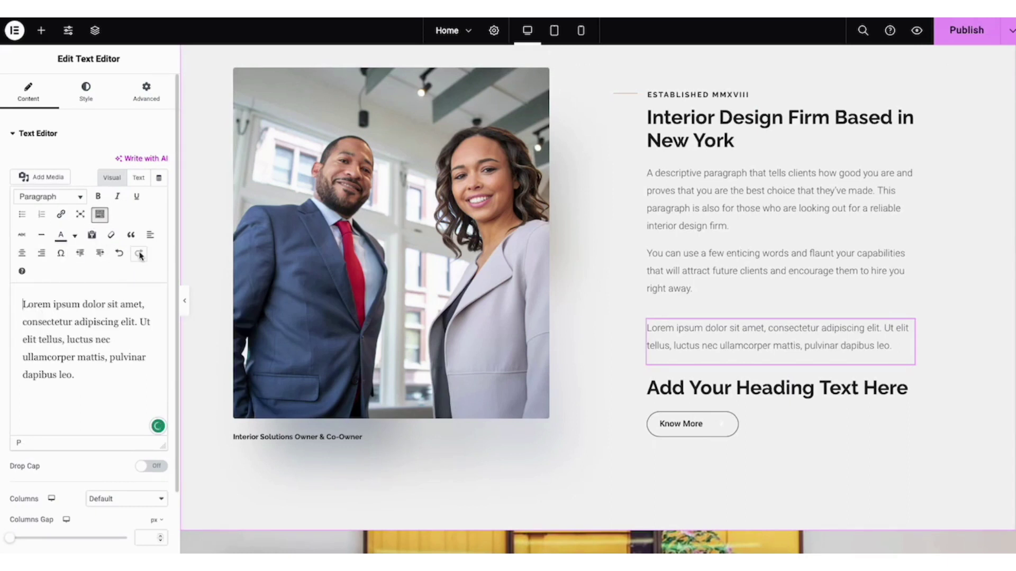
click(86, 93)
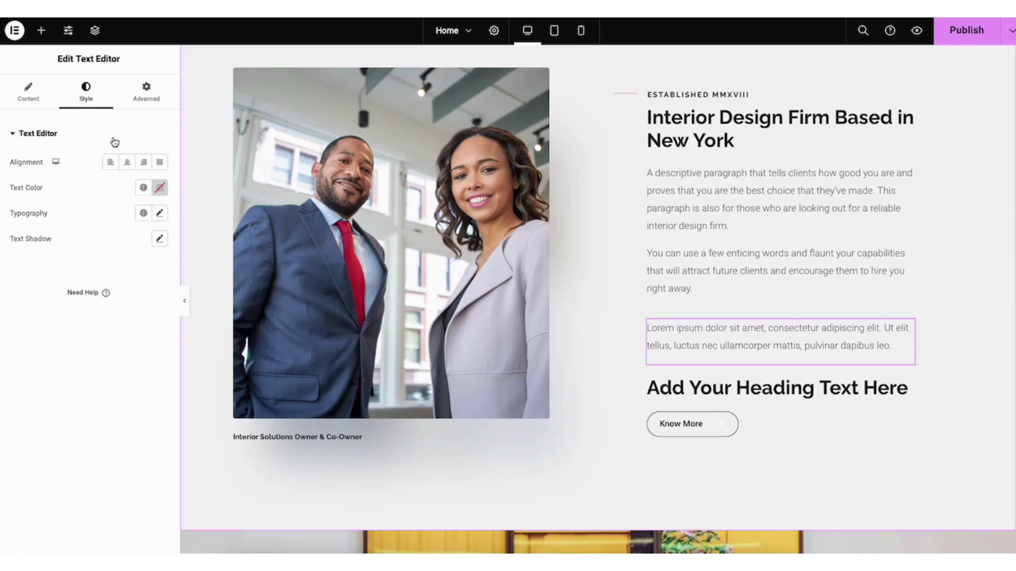
Examine the new text block's typography settings and the list of available font families.
click(161, 214)
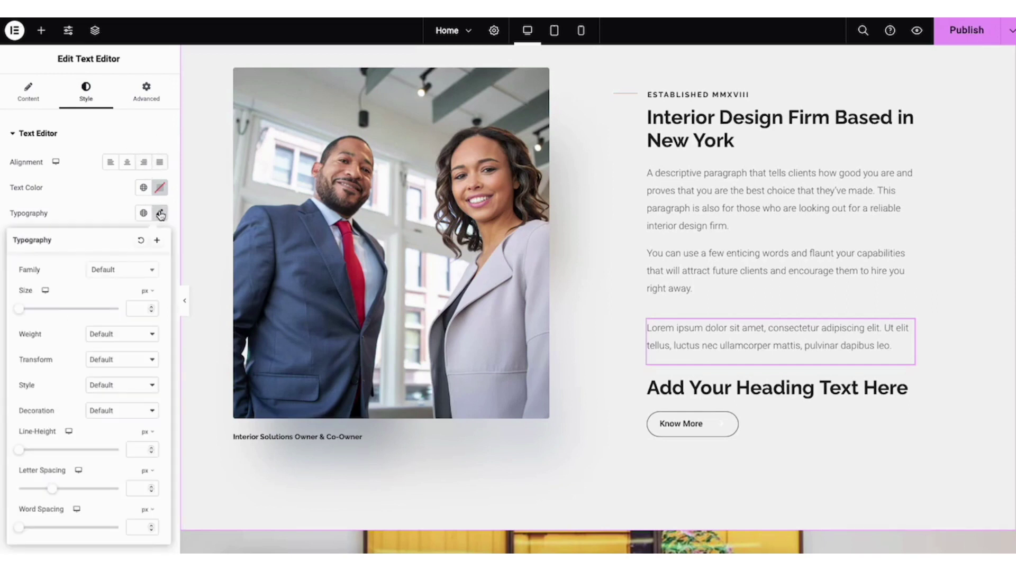
click(153, 273)
drag(155, 303, 155, 328)
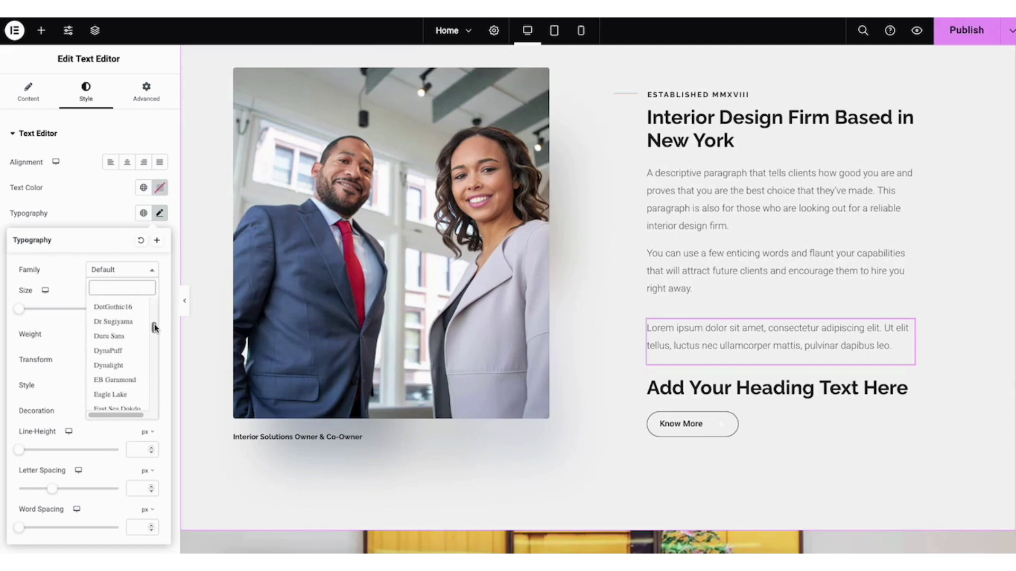
click(63, 287)
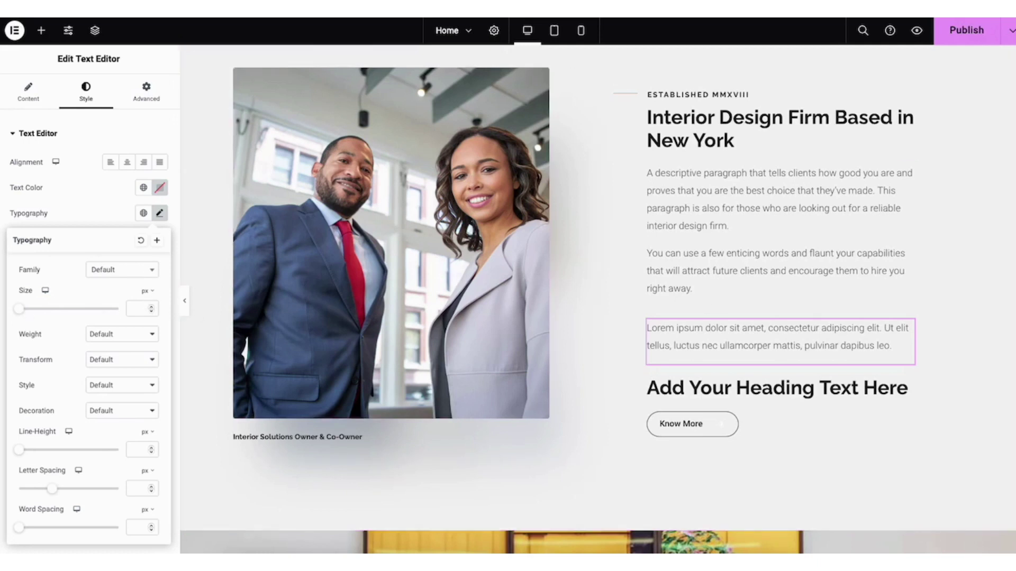
Examine the Building Planning icon box in the Why Choose Us section: its icon library, icon style settings and primary colour picker.
scroll(1011, 329, down, 15)
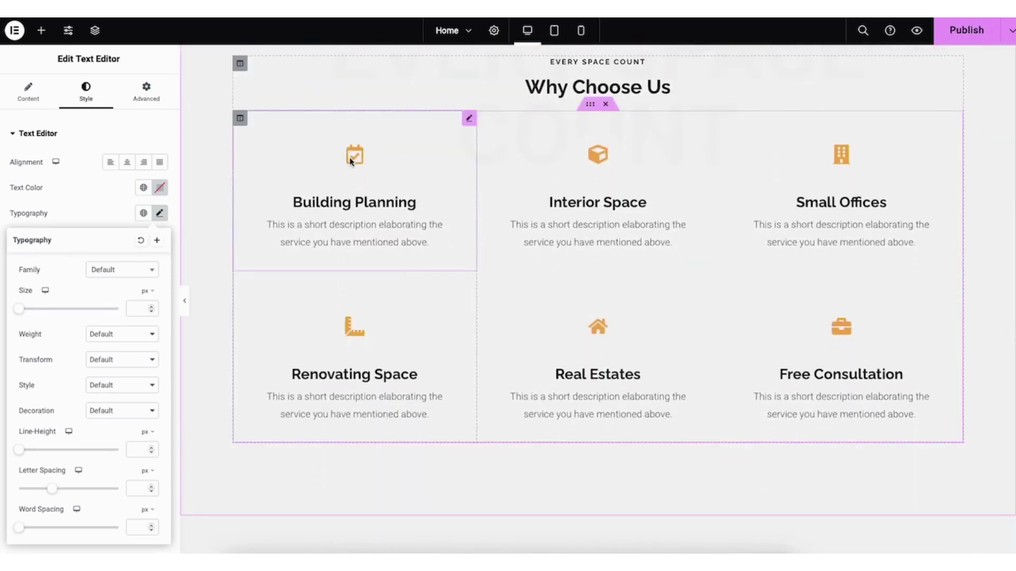
click(354, 160)
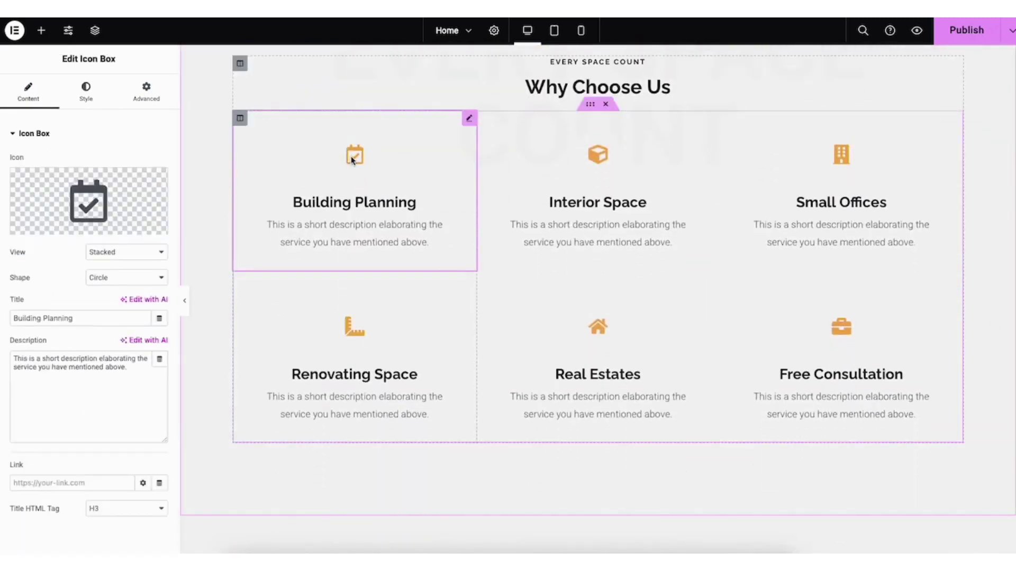
mouse_move(153, 182)
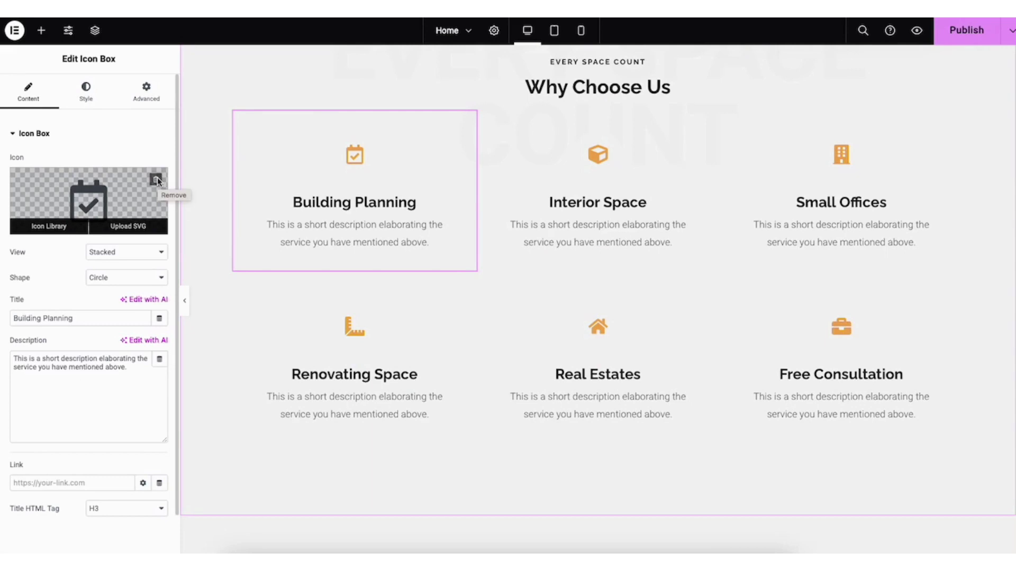
click(40, 228)
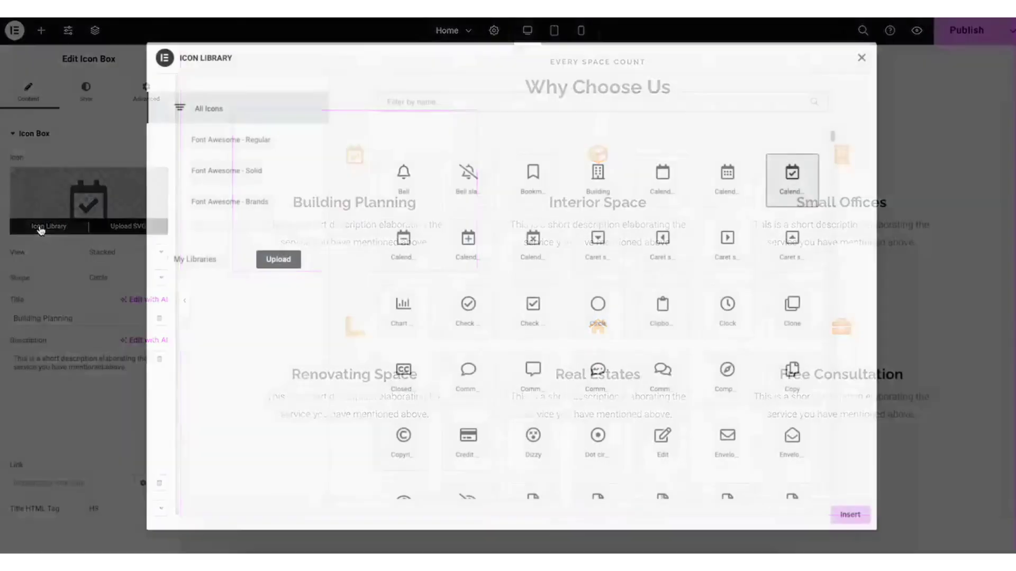
drag(835, 137, 834, 165)
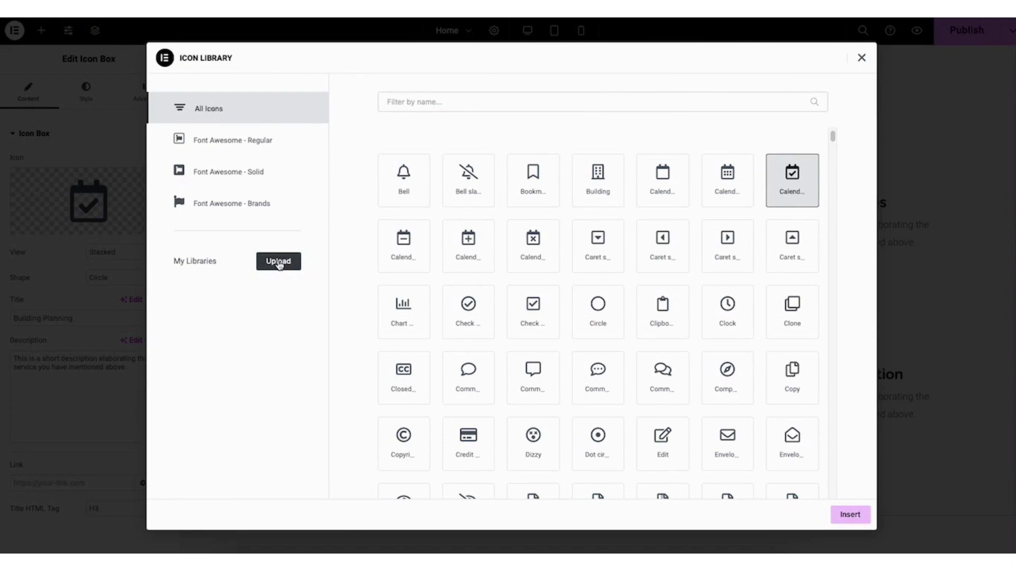
click(862, 57)
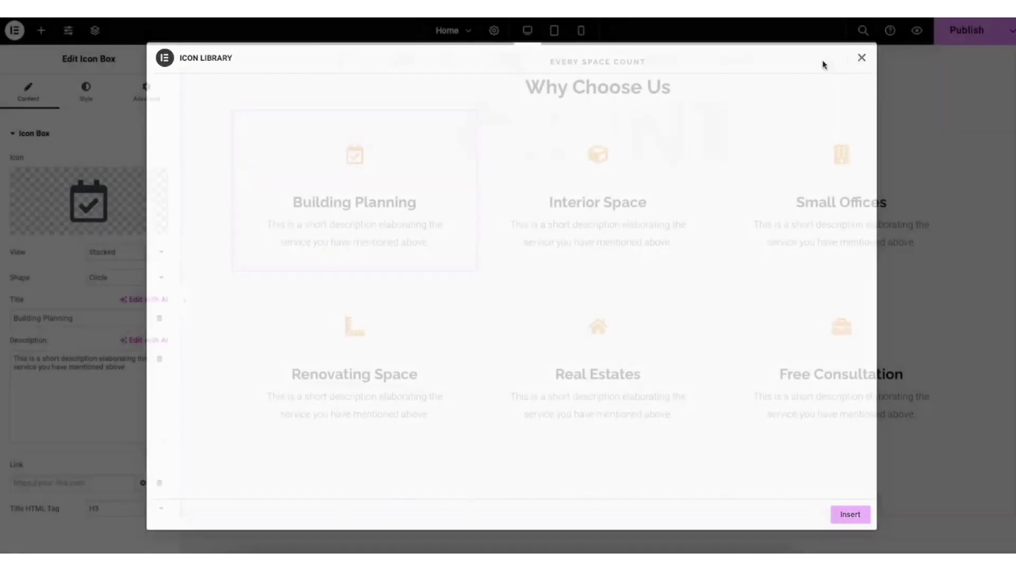
click(88, 96)
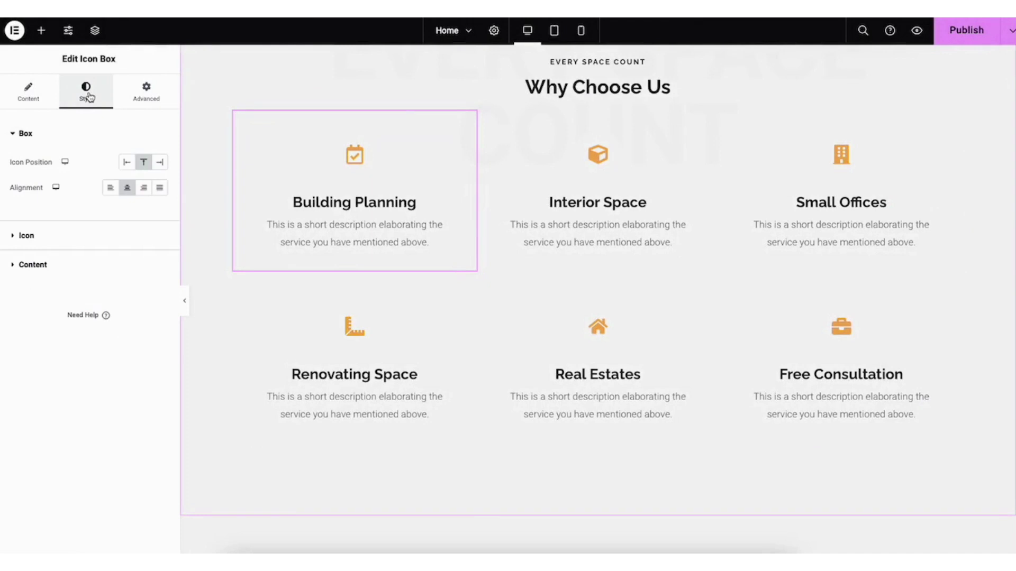
click(31, 236)
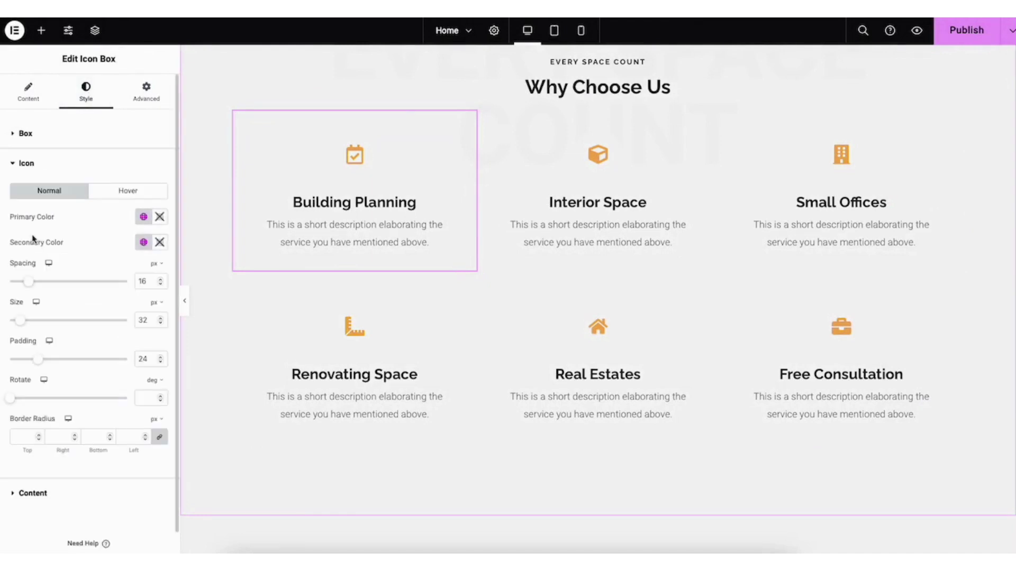
click(161, 218)
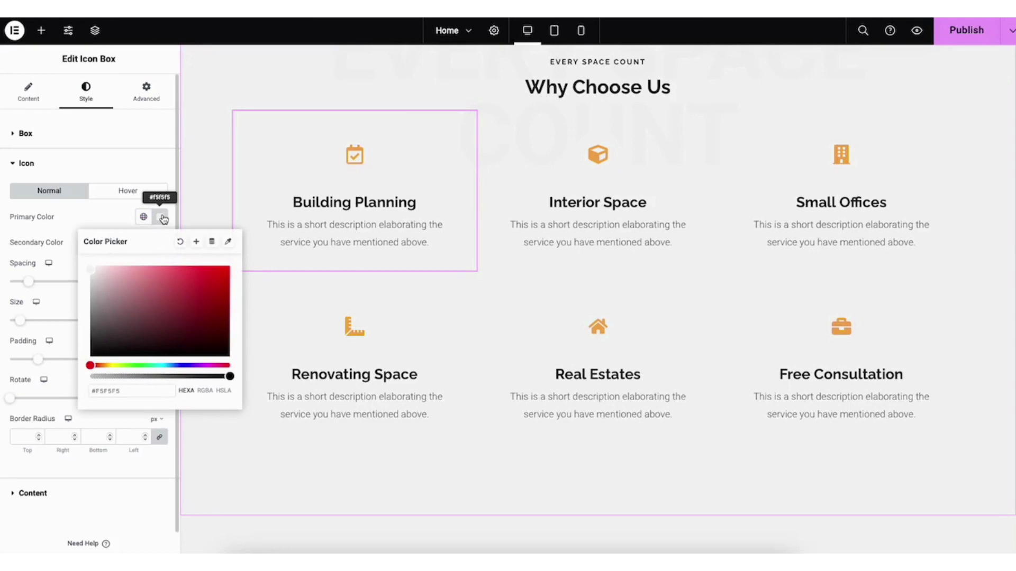
click(161, 217)
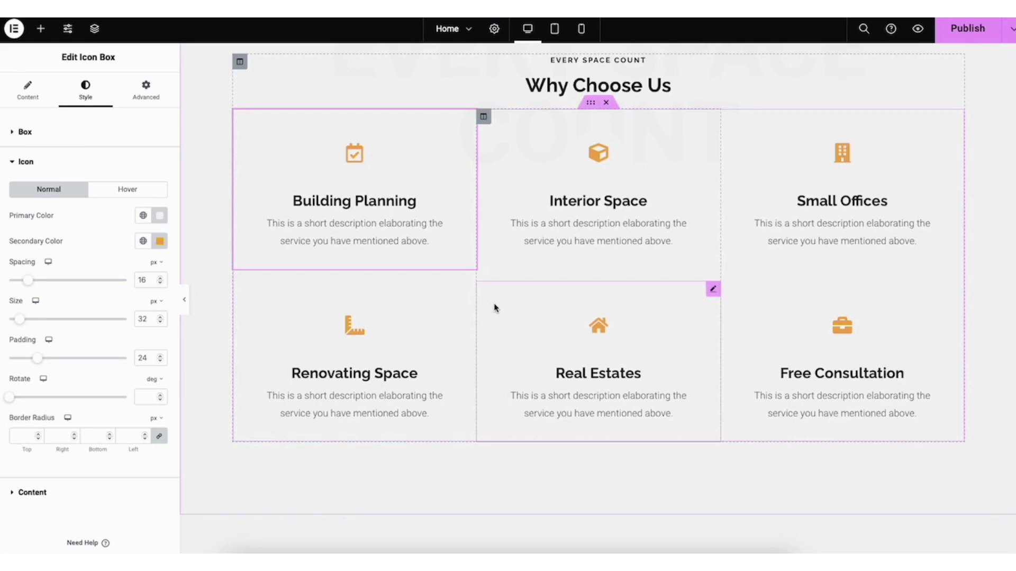
Examine the View All Projects button's link options, size choices and icon library in the Award Winning Projects card.
scroll(598, 296, up, 5)
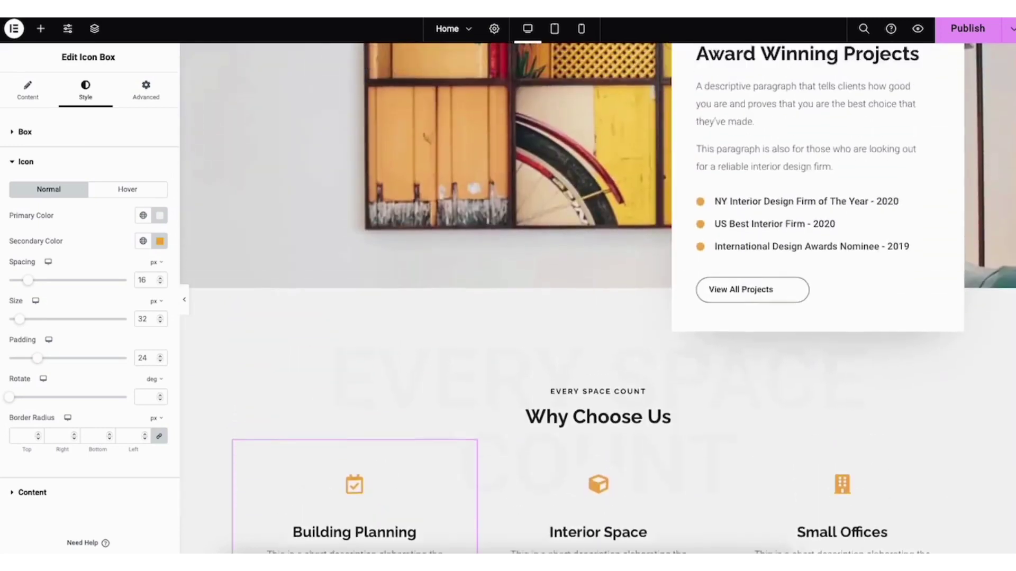
scroll(598, 297, up, 3)
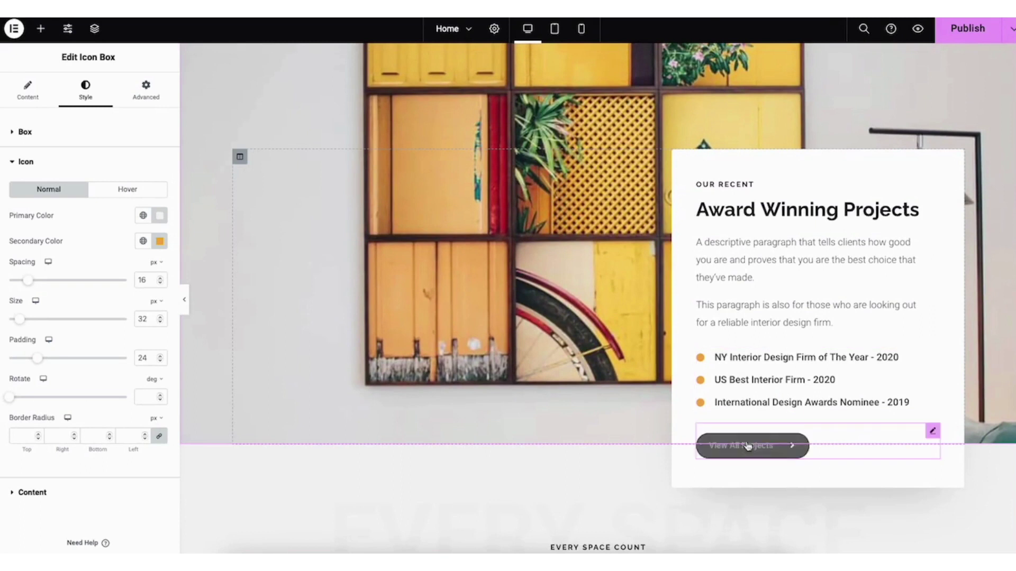
click(722, 455)
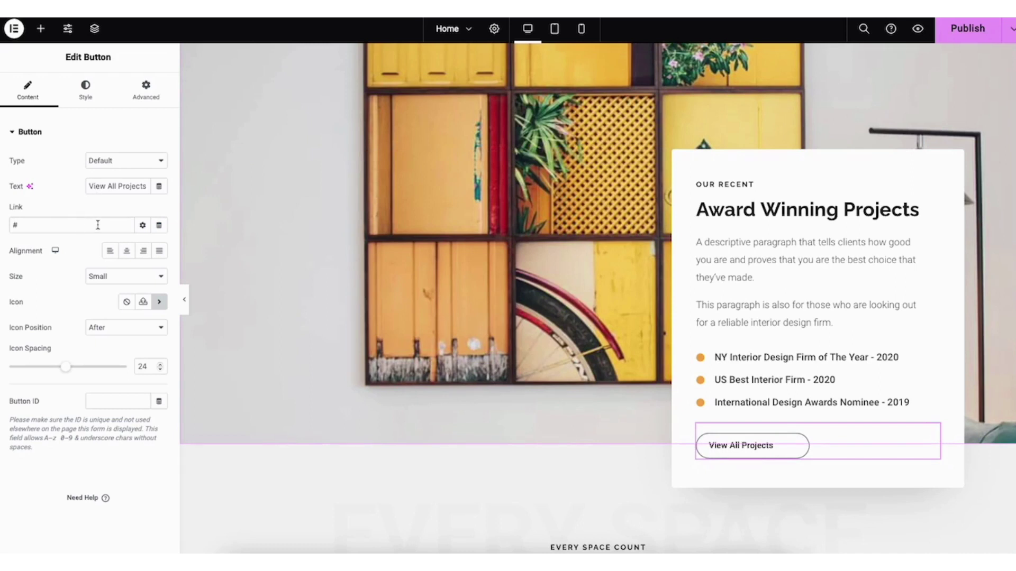
click(142, 227)
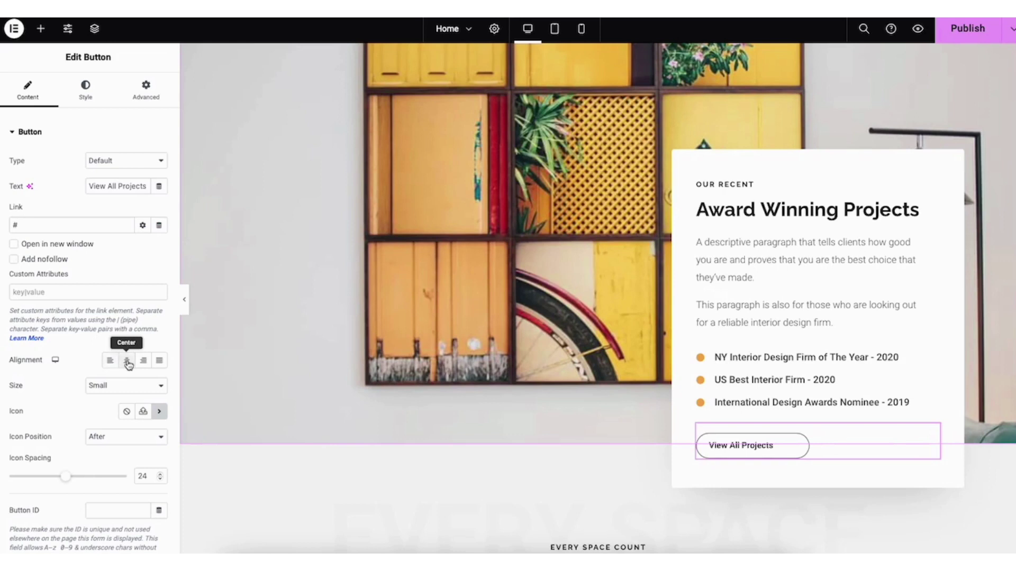
click(162, 390)
click(153, 385)
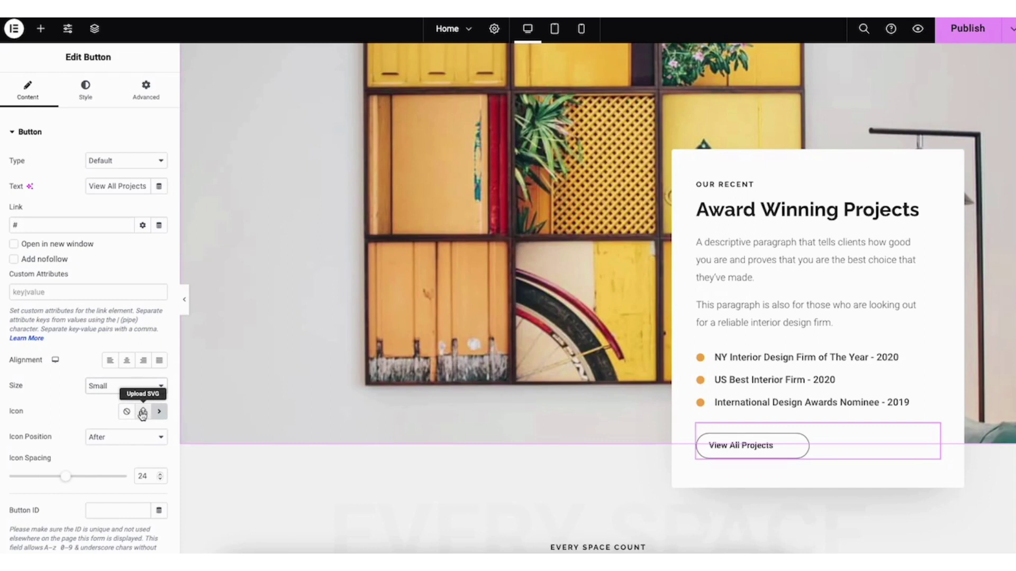
click(159, 412)
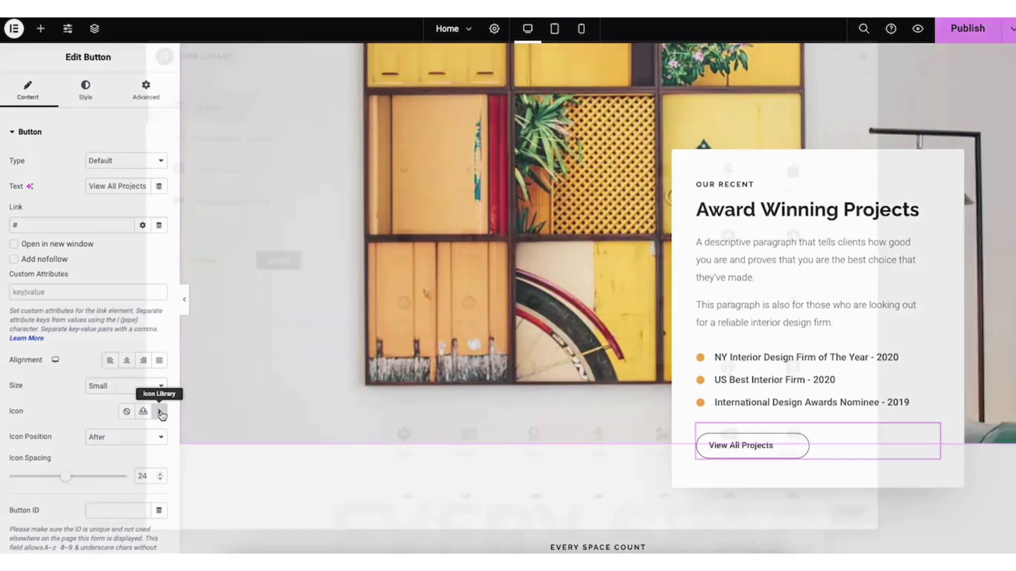
drag(834, 170, 839, 218)
click(863, 56)
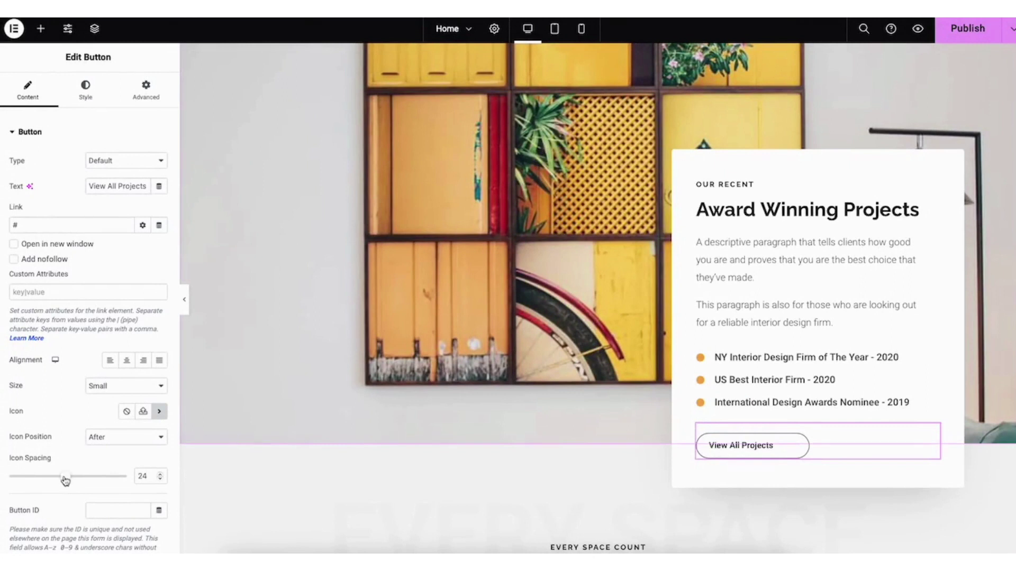
Add a Flexbox container with two equal columns directly above the Why Choose Us section.
scroll(597, 296, down, 4)
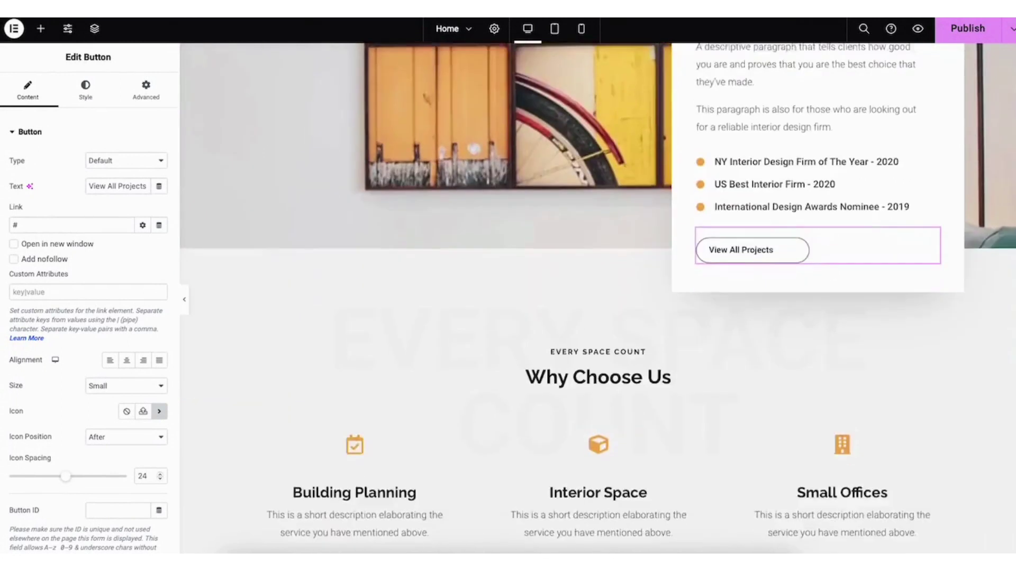
scroll(727, 252, down, 5)
scroll(727, 252, up, 2)
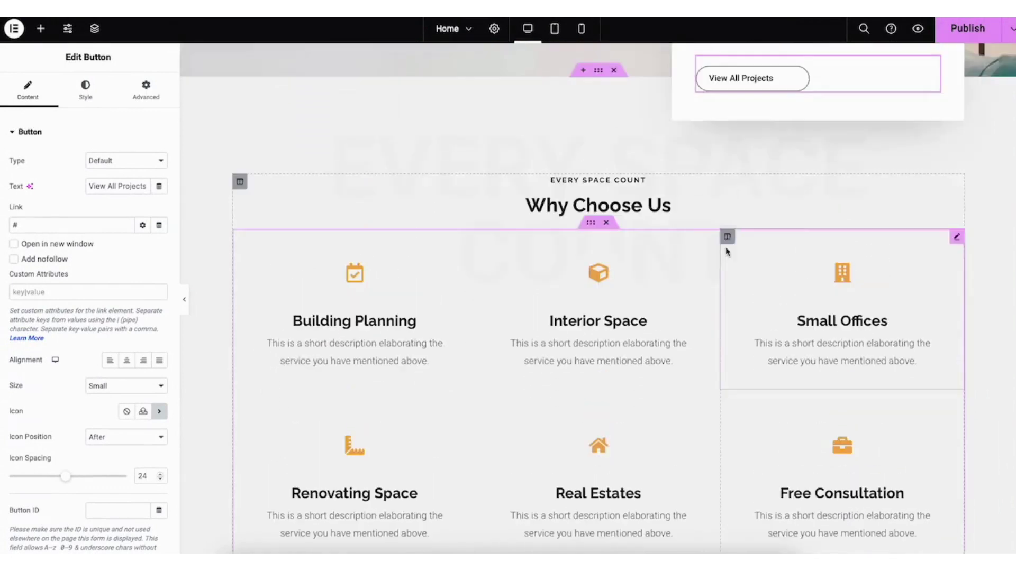
click(583, 72)
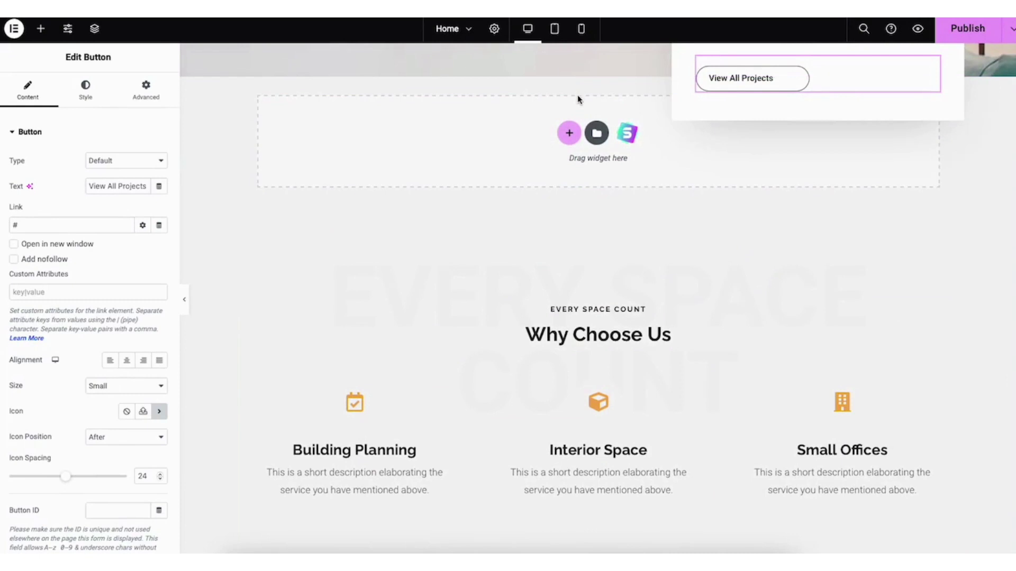
click(570, 133)
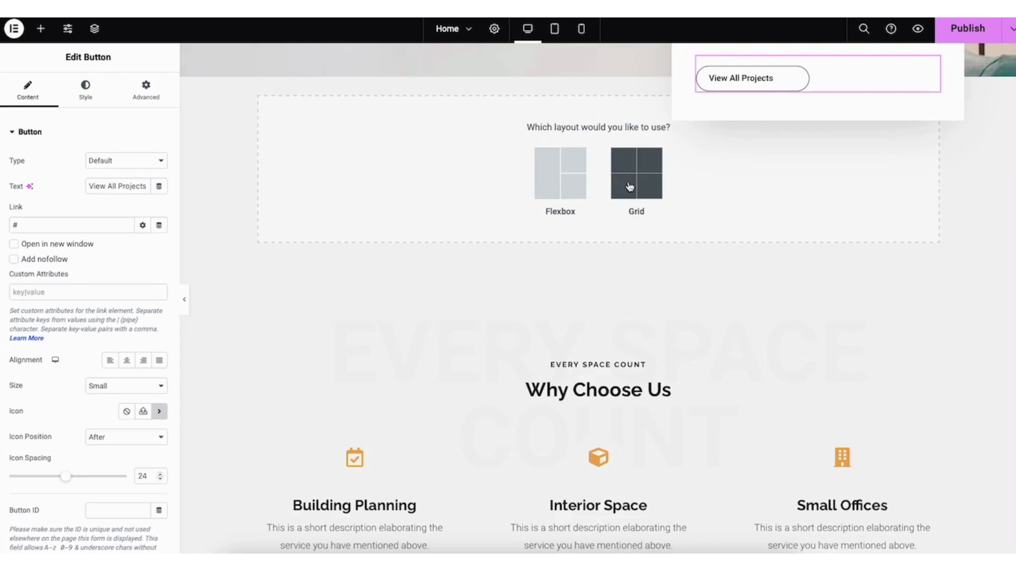
click(560, 186)
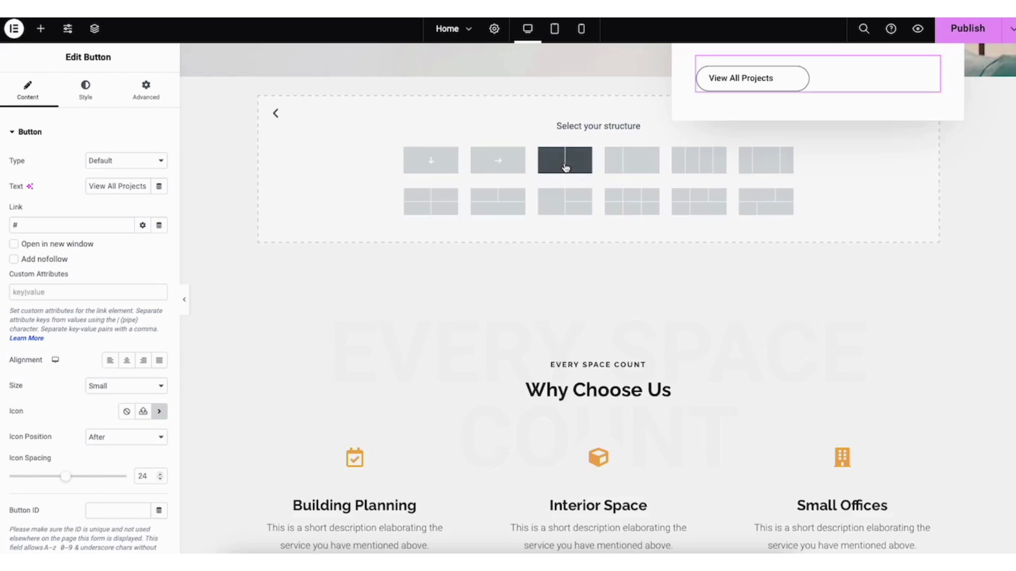
click(564, 168)
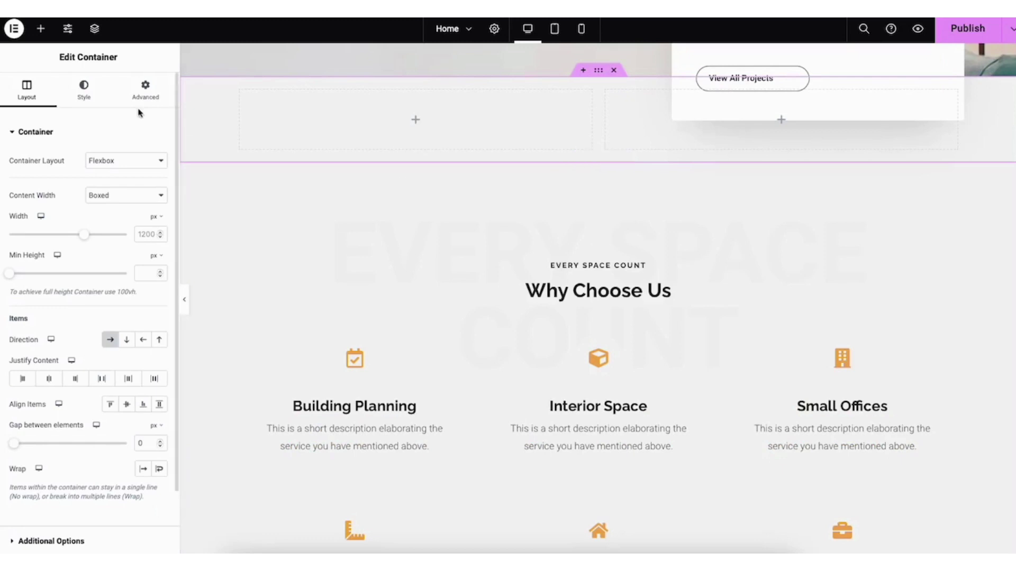
Add a Heading widget to the new container's first column and delete the whole container.
click(40, 29)
drag(45, 344, 433, 127)
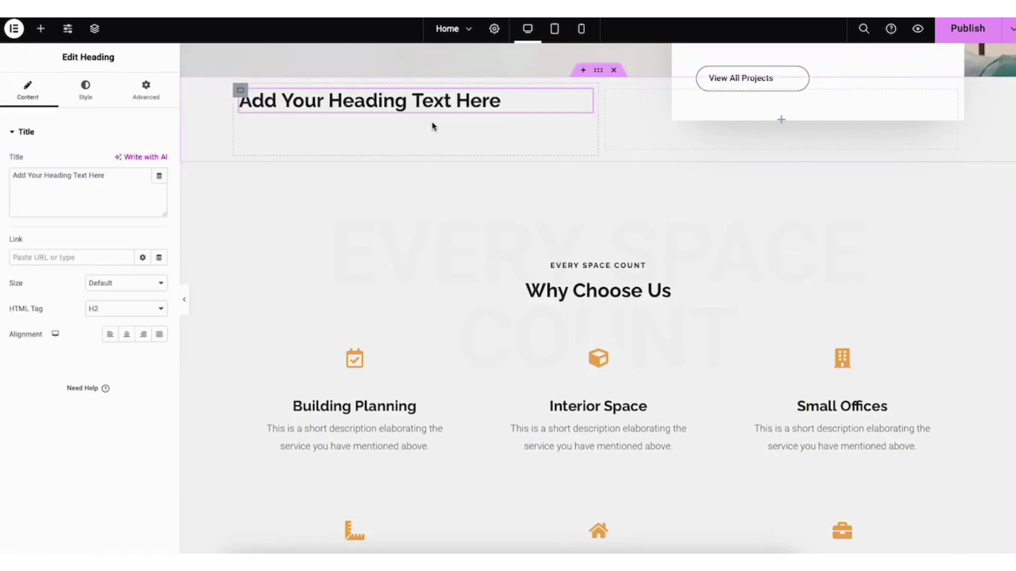
click(598, 69)
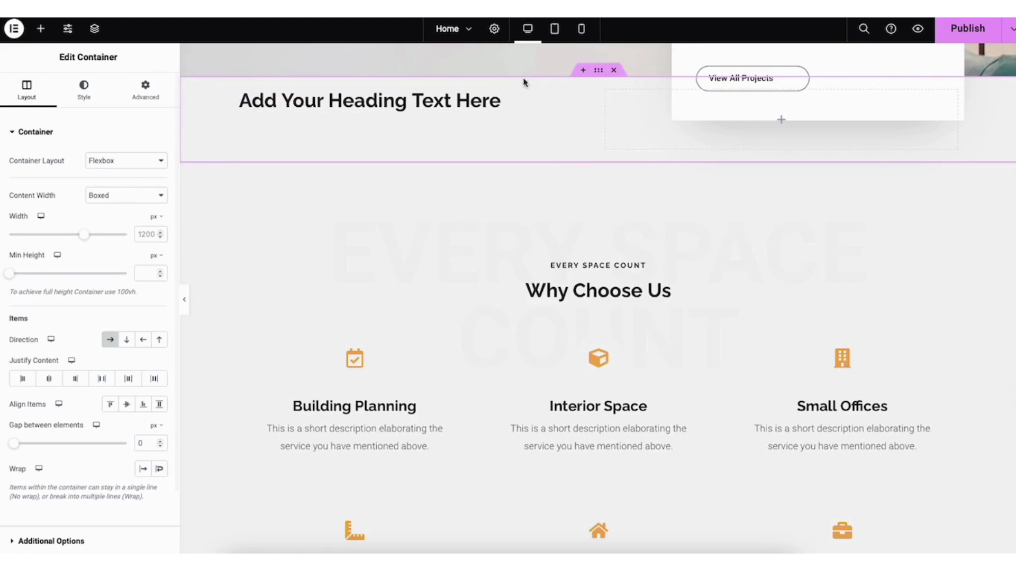
click(615, 70)
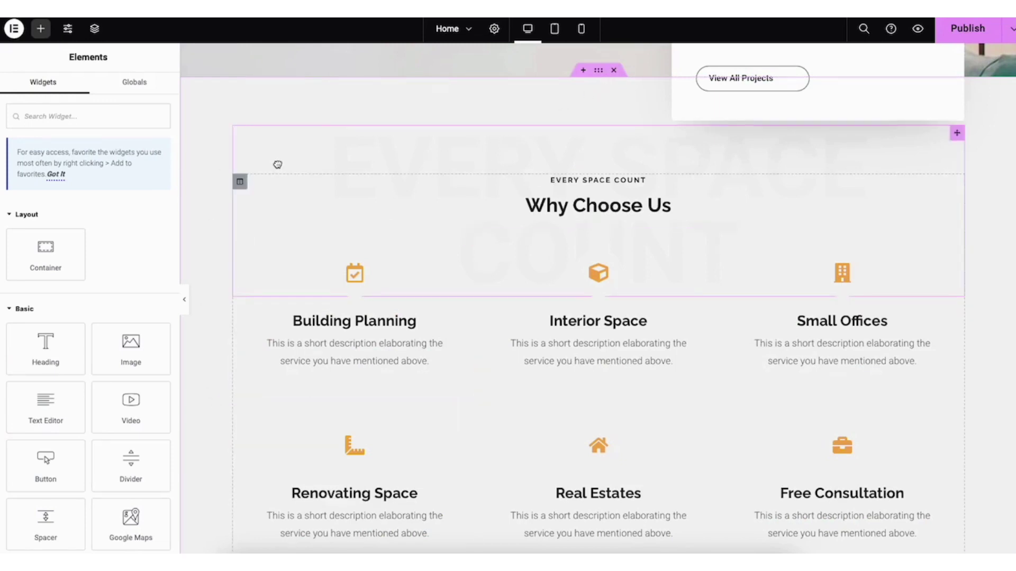
click(277, 164)
drag(599, 73, 548, 74)
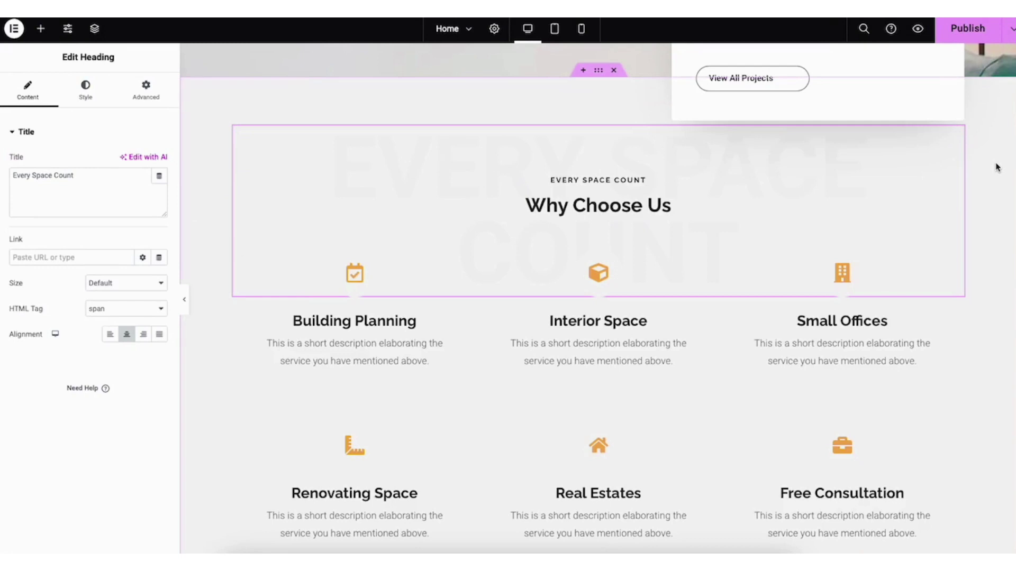
Browse the ready-made page templates, blocks and block categories from the empty section area above the footer.
scroll(1013, 493, down, 20)
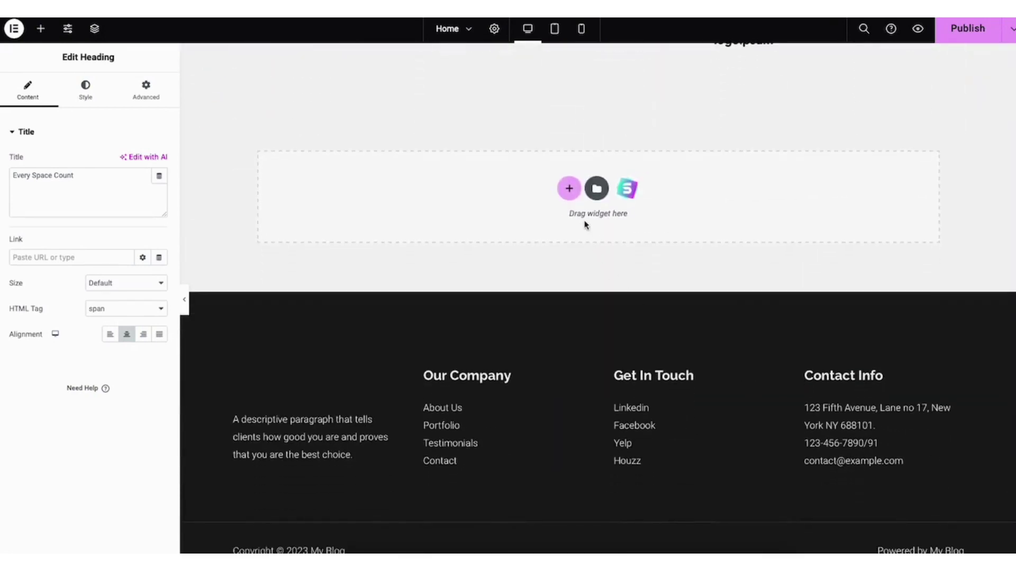
click(628, 190)
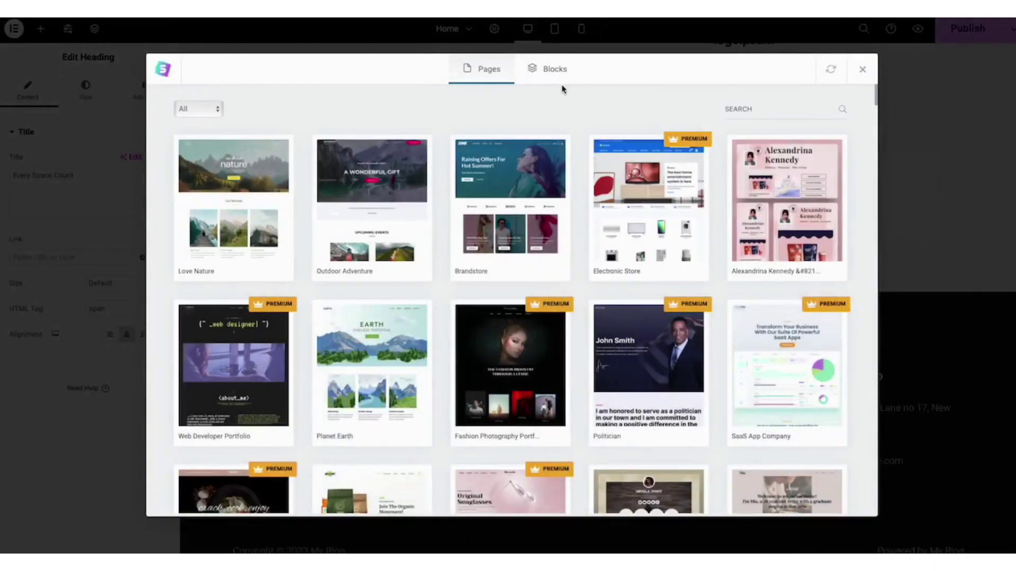
click(554, 70)
mouse_move(874, 96)
mouse_down()
mouse_move(880, 191)
mouse_move(876, 83)
mouse_up()
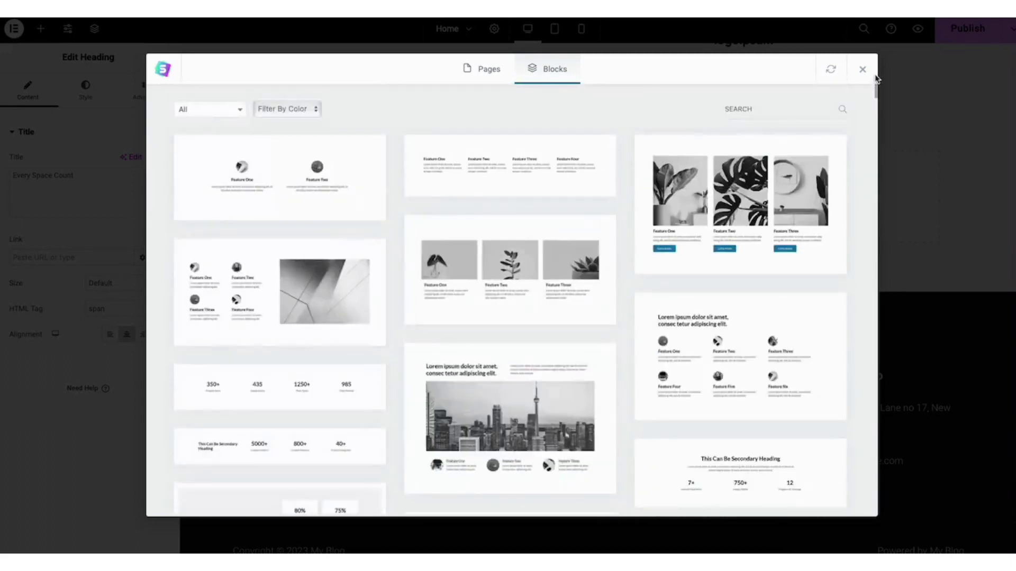
click(222, 111)
drag(243, 152, 245, 220)
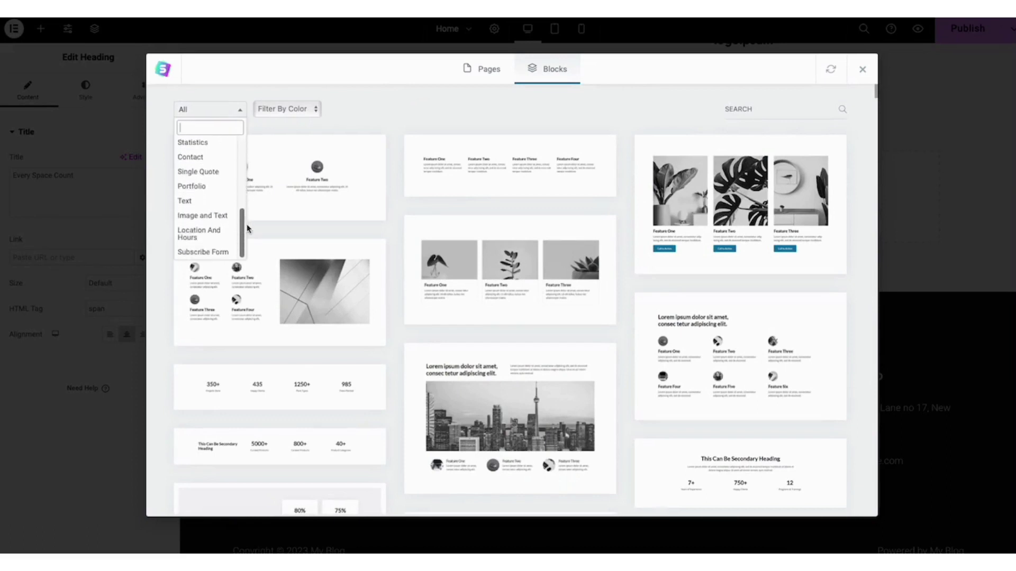
click(428, 127)
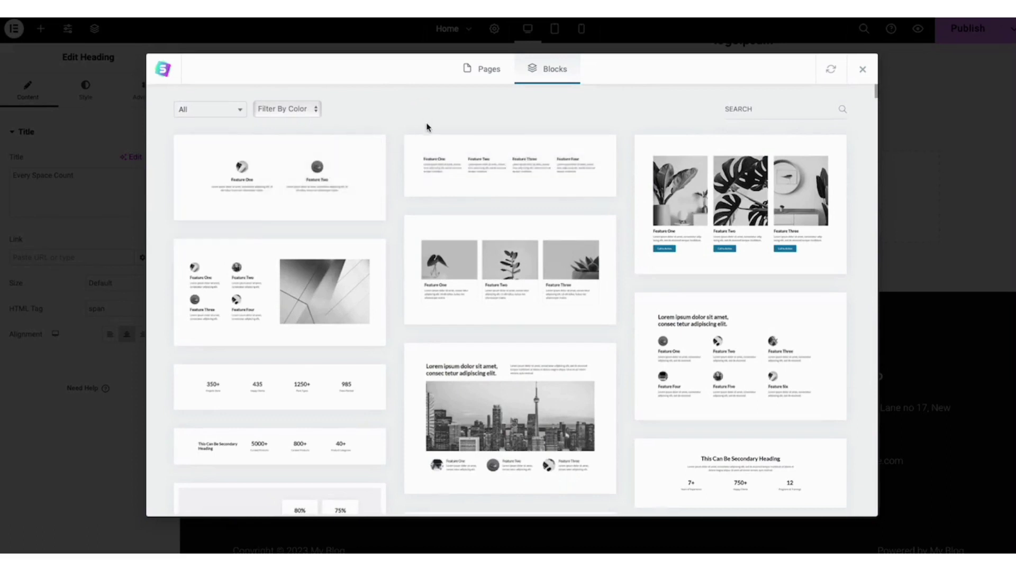
Import the block with three plant-image feature cards into the empty area above the footer and save the page as a draft.
click(496, 269)
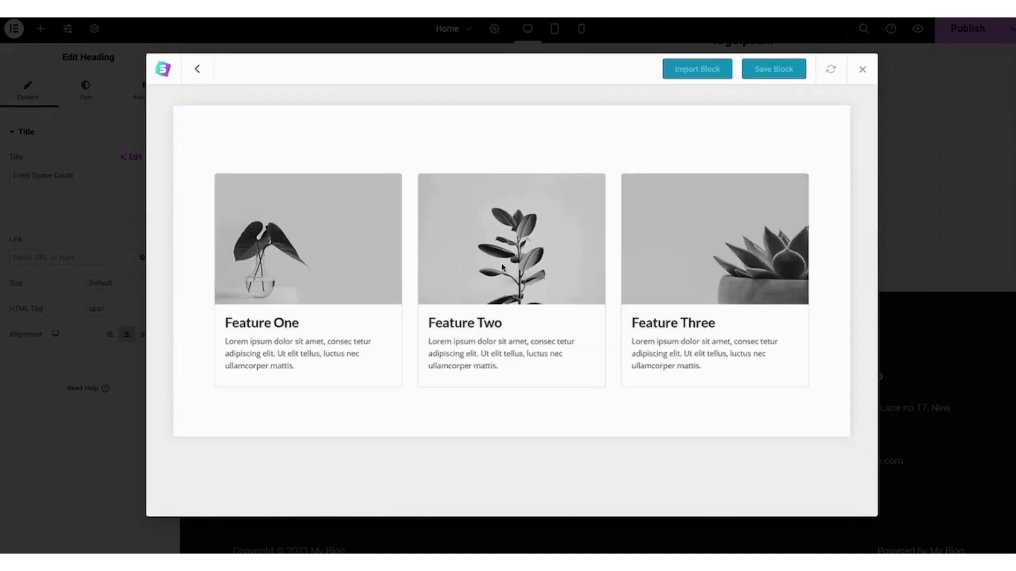
click(688, 71)
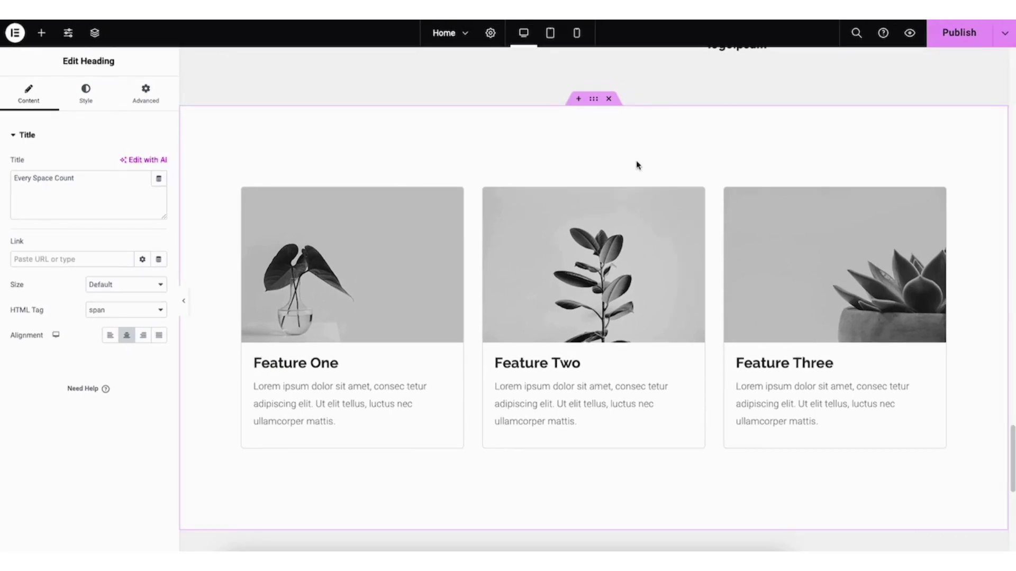
click(1004, 34)
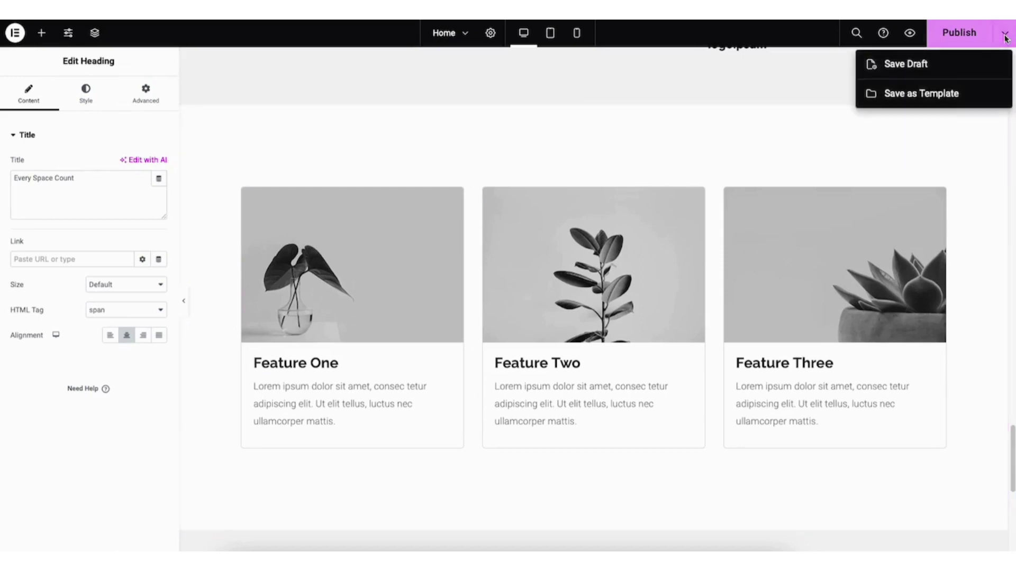
click(937, 66)
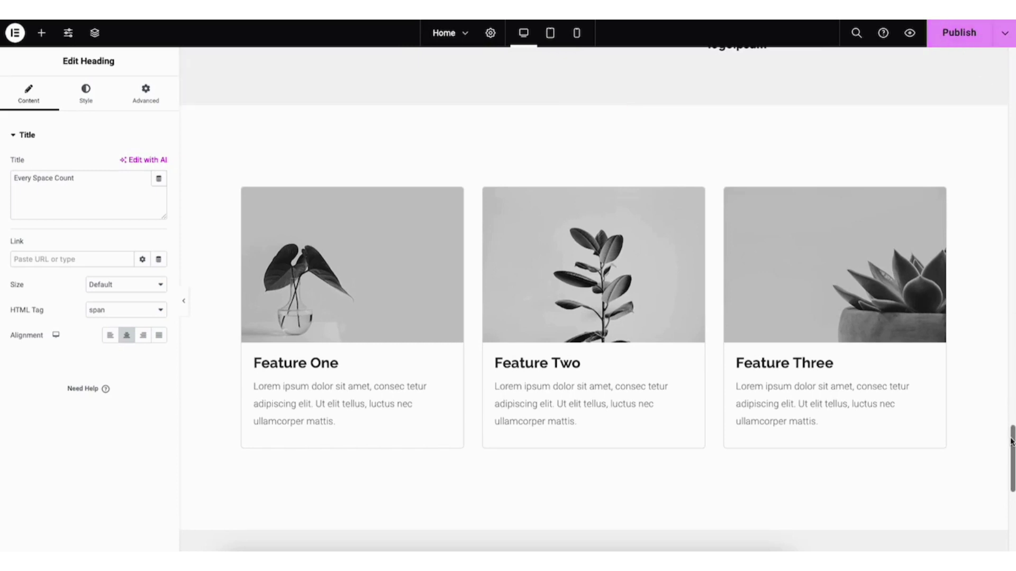
Set the Why Choose Us section's background color to white (#FFFFFF).
scroll(1012, 442, up, 1)
drag(1012, 441, 981, 293)
scroll(981, 294, up, 3)
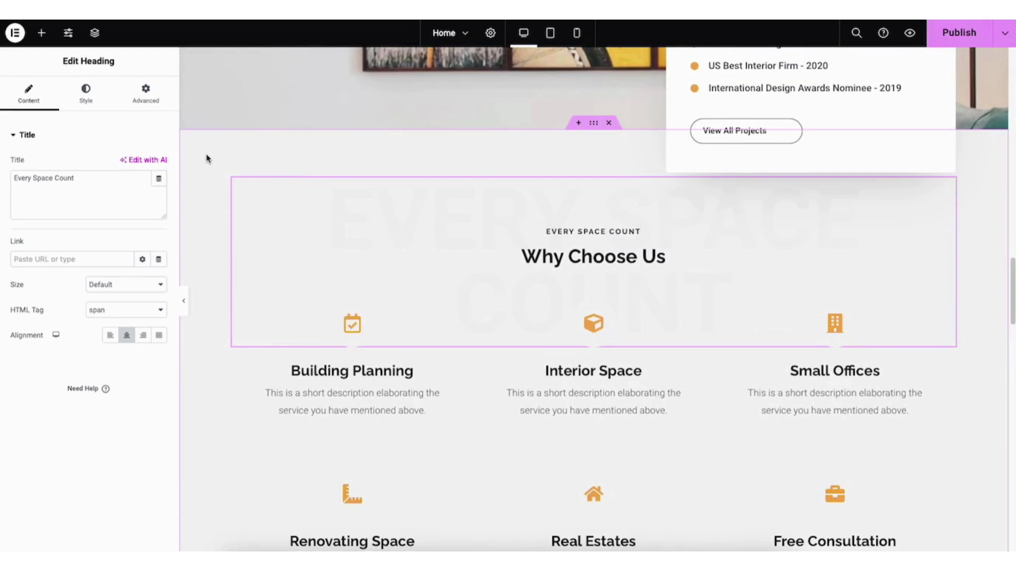
right_click(207, 159)
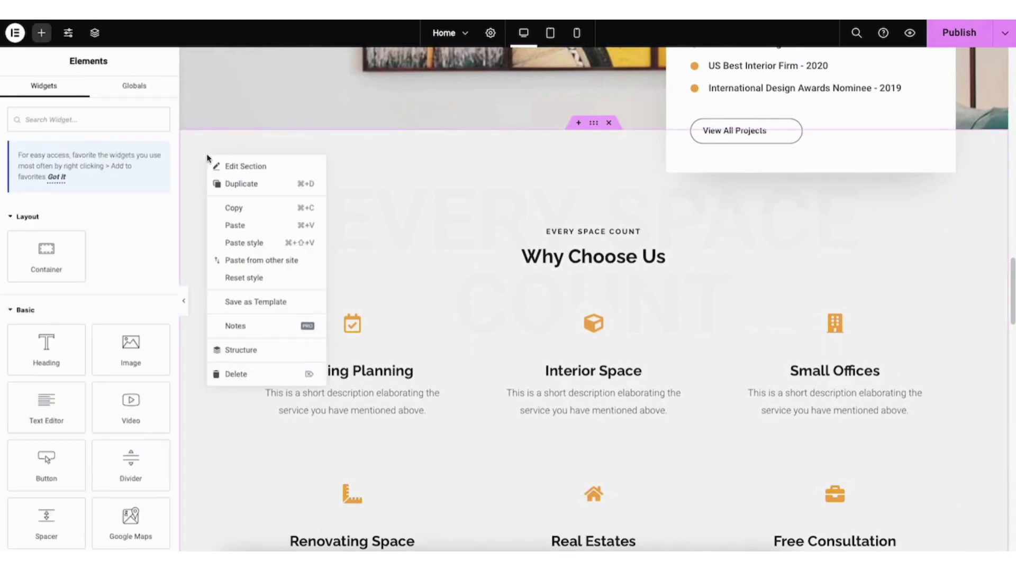
click(231, 167)
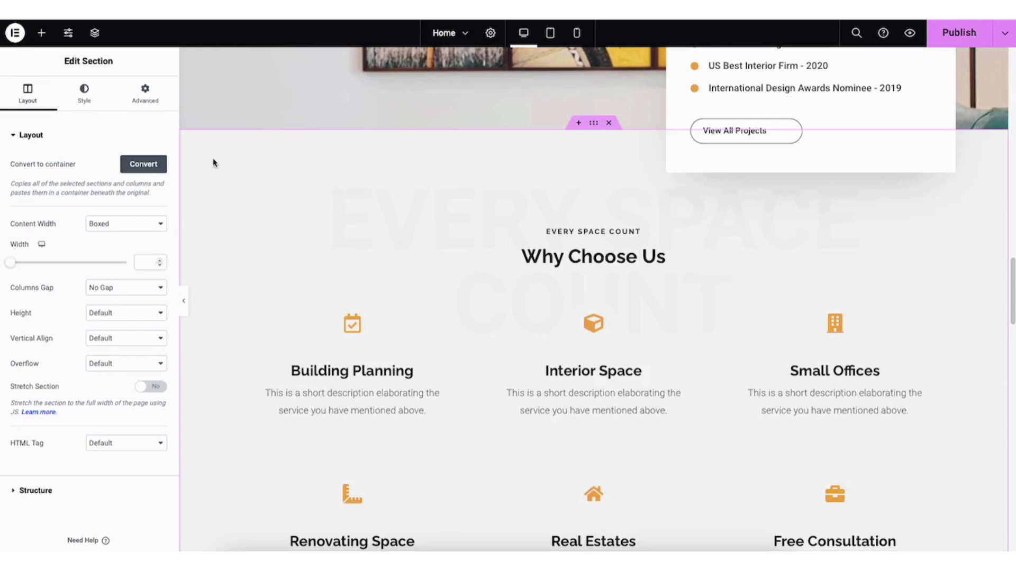
click(87, 99)
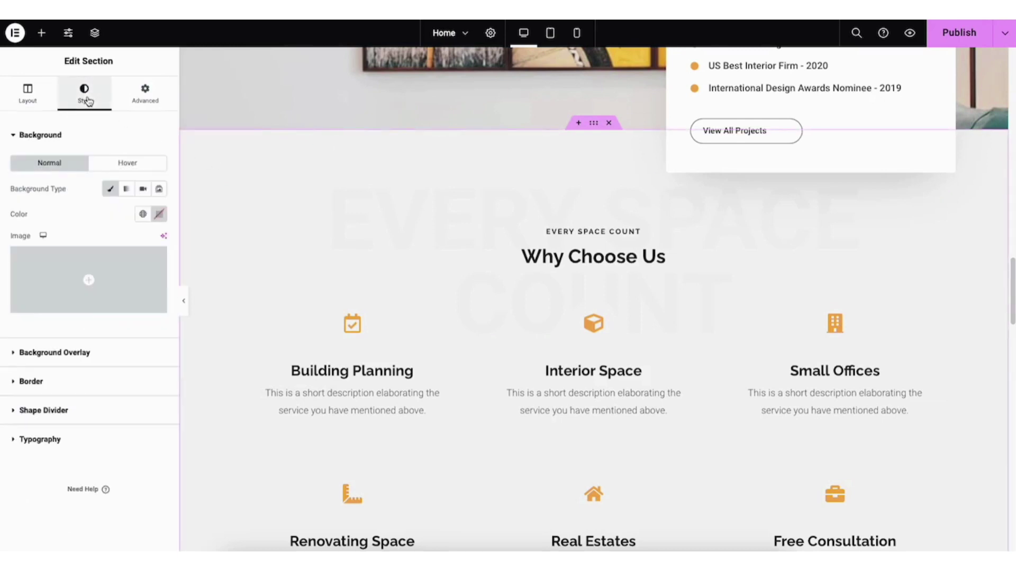
click(159, 214)
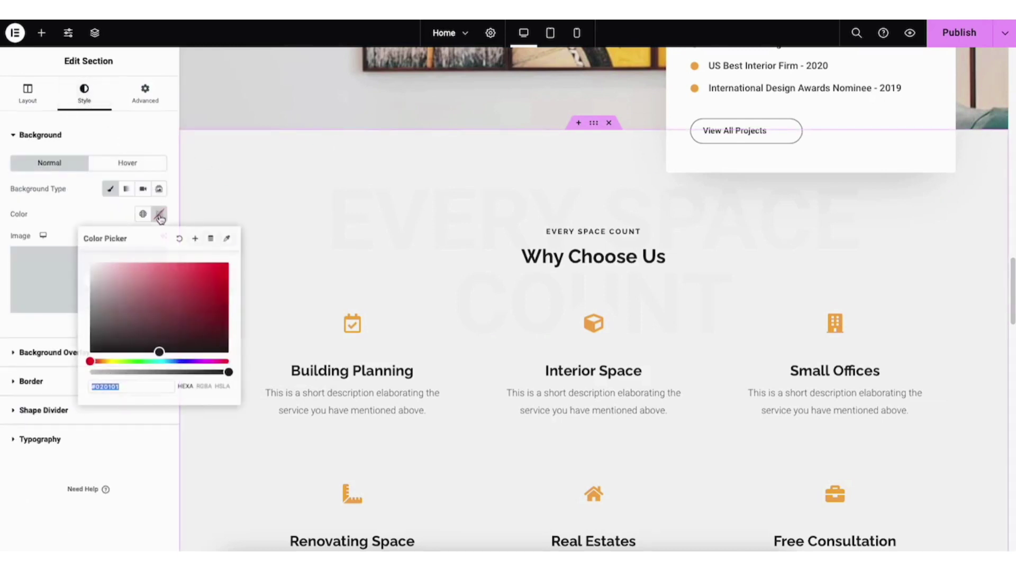
click(161, 351)
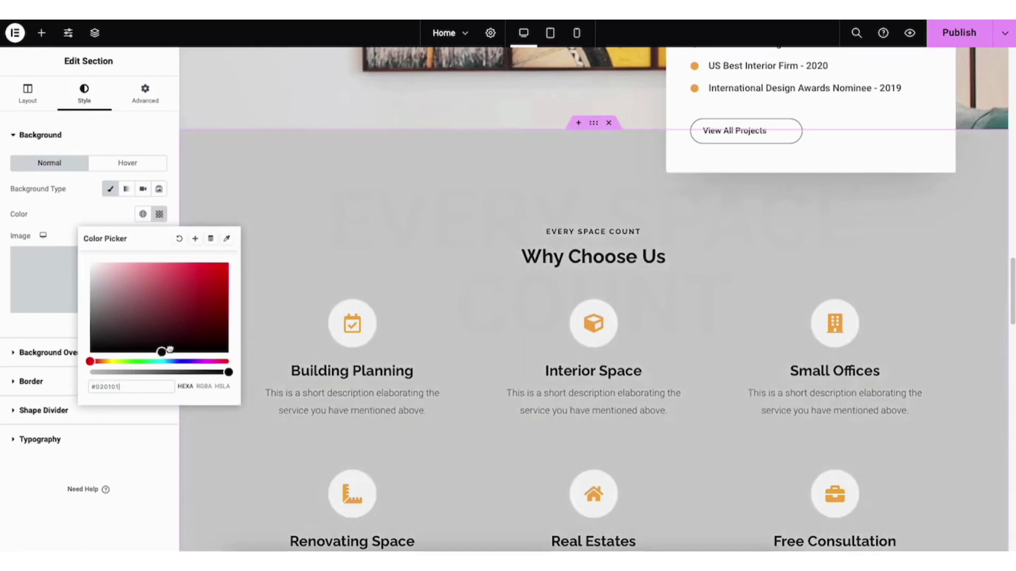
drag(169, 350, 82, 259)
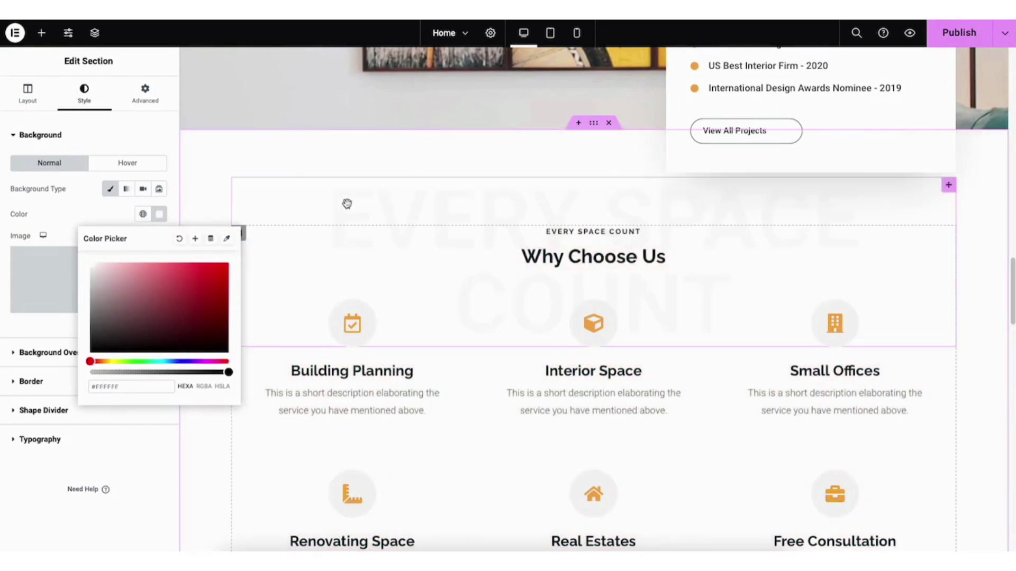
Clear the large faded Every Space Count heading behind Why Choose Us and delete its Heading widget.
click(347, 203)
scroll(344, 199, down, 3)
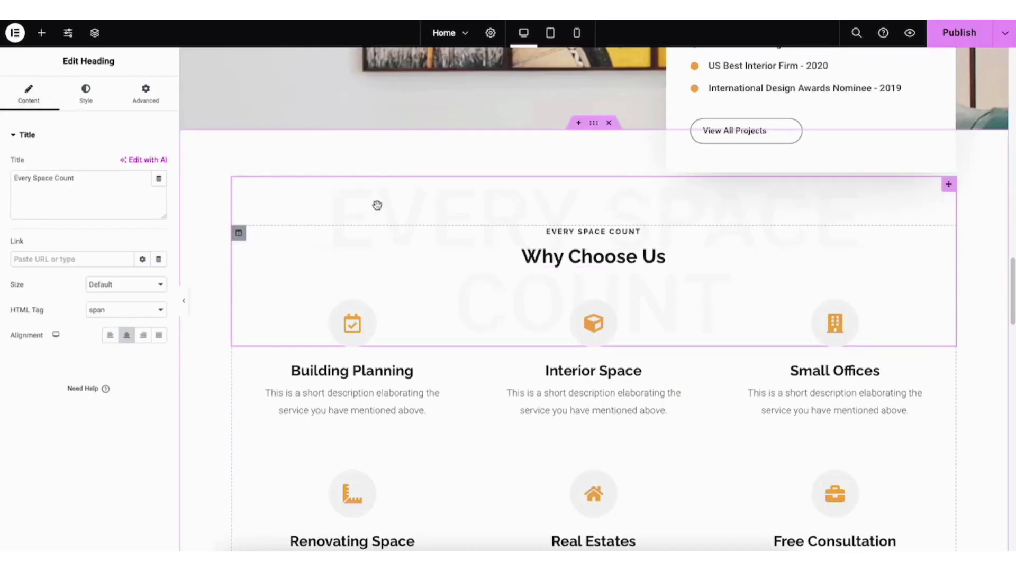
click(102, 179)
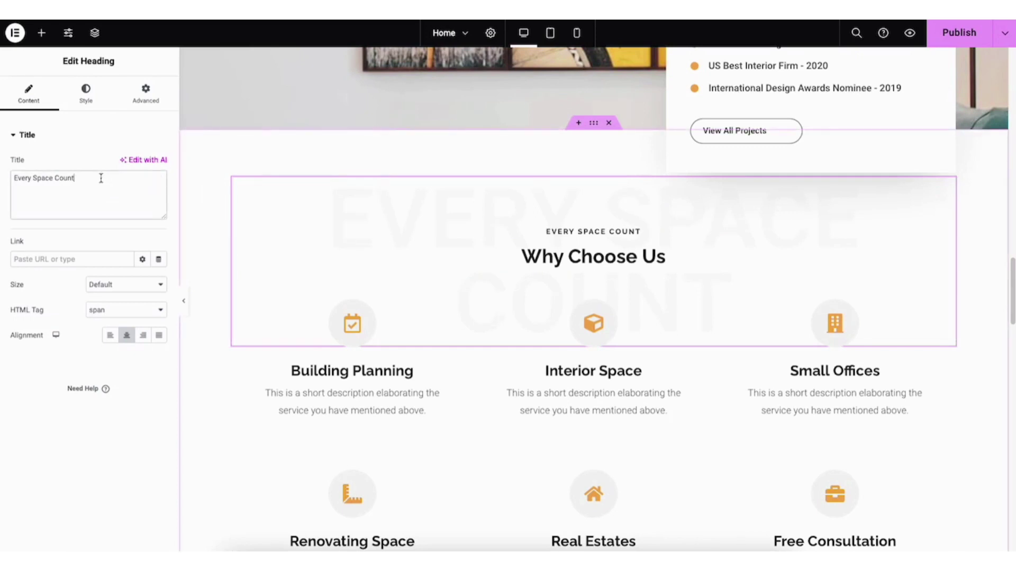
drag(102, 179, 5, 177)
right_click(625, 190)
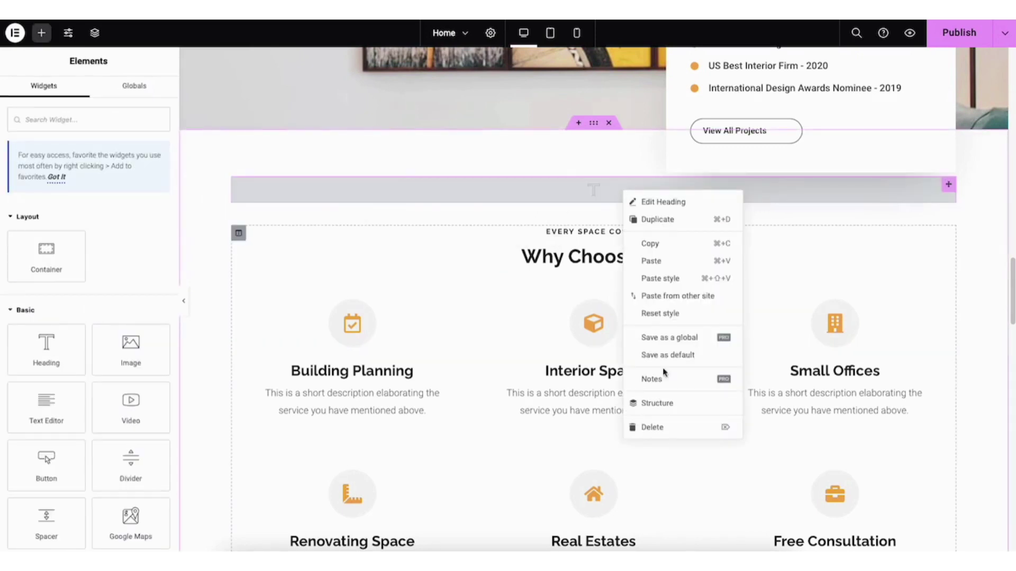
click(652, 427)
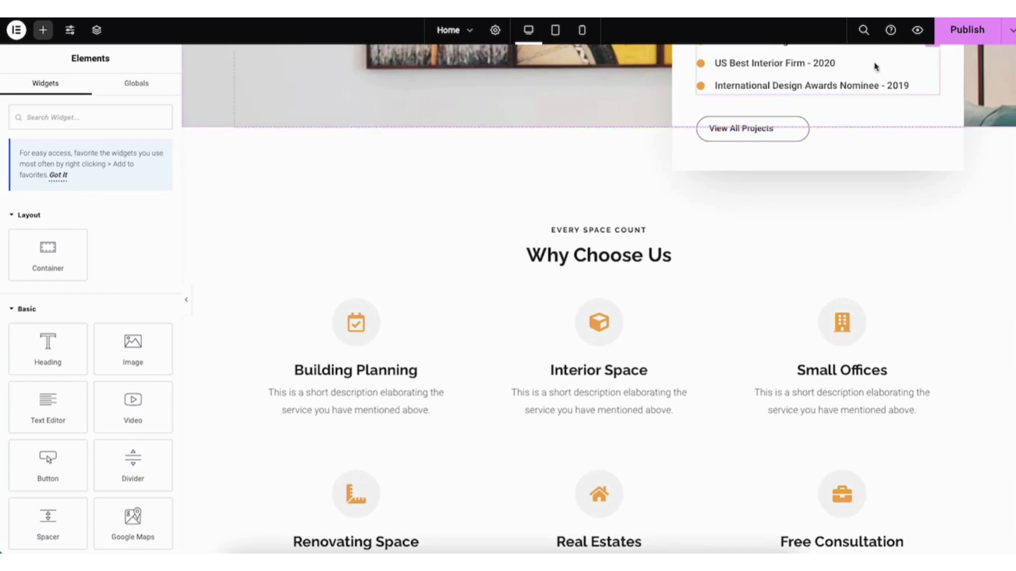
Preview the site and examine its Contact page, including the Elementor editing option and the message form.
click(918, 30)
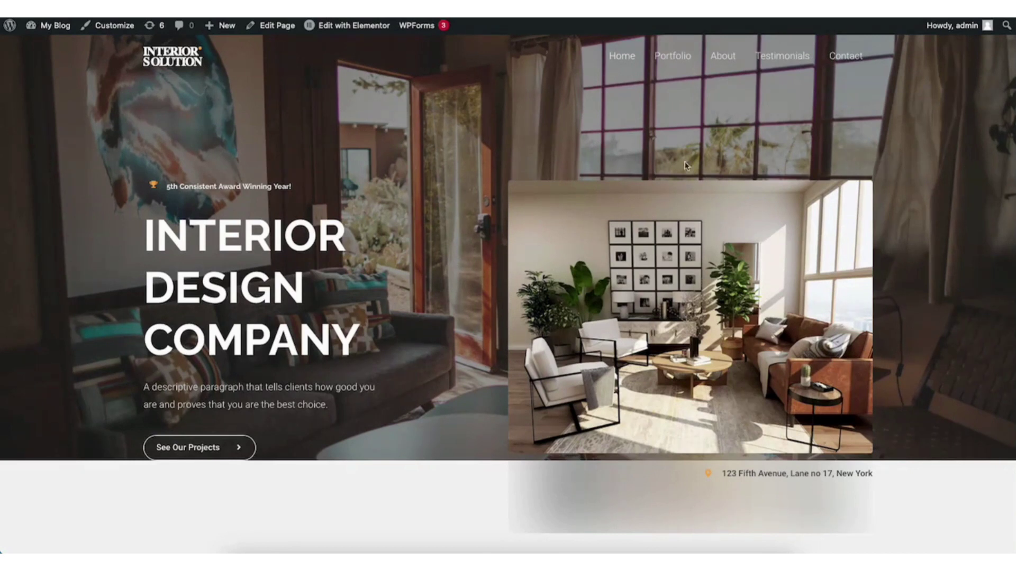
click(849, 59)
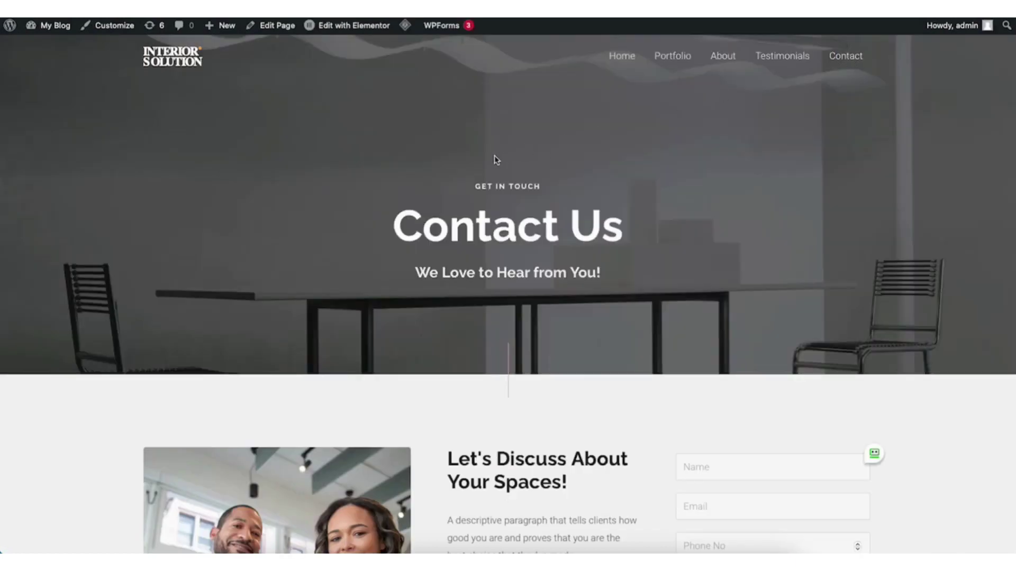
click(351, 28)
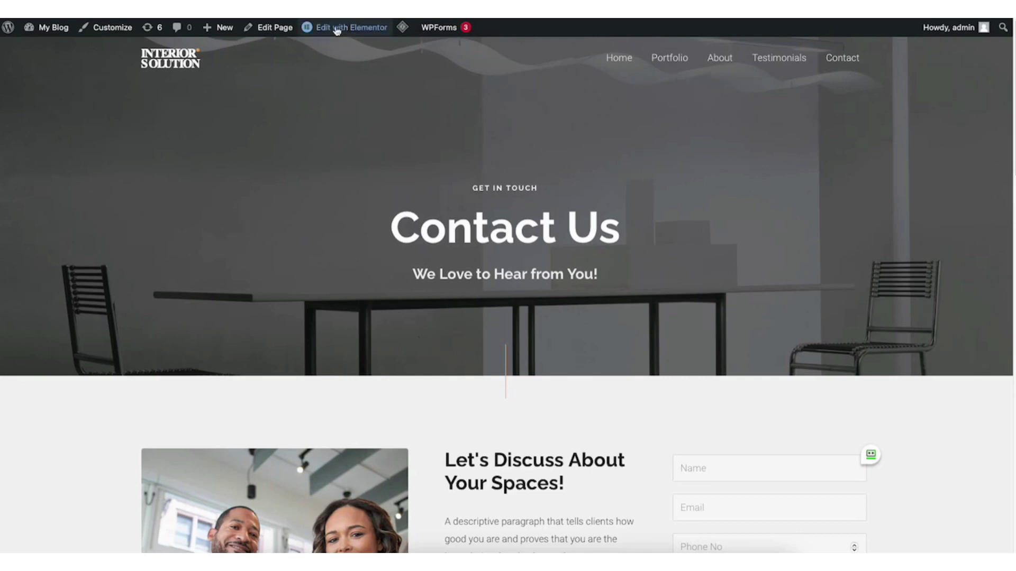
mouse_move(337, 31)
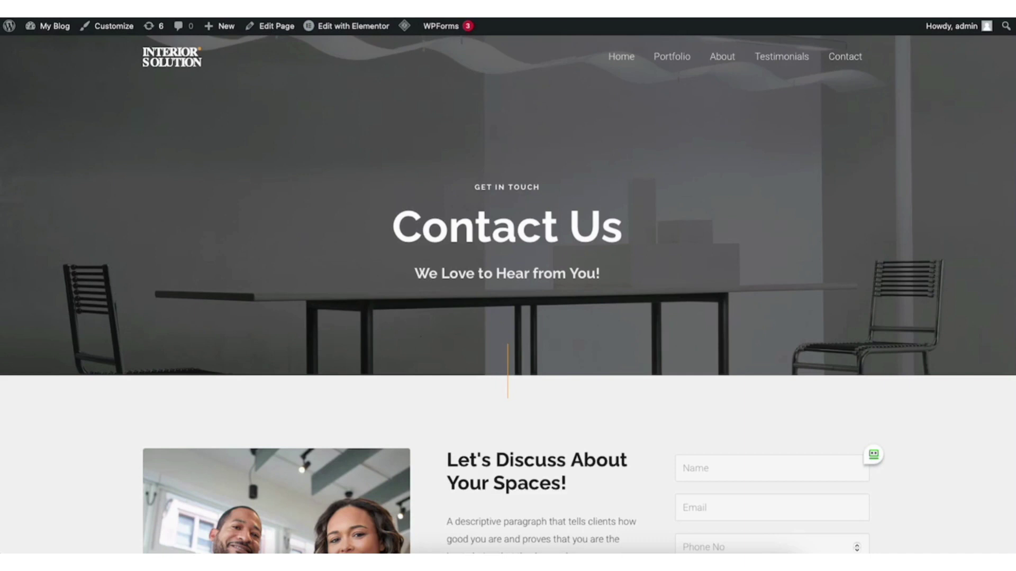
scroll(508, 294, down, 6)
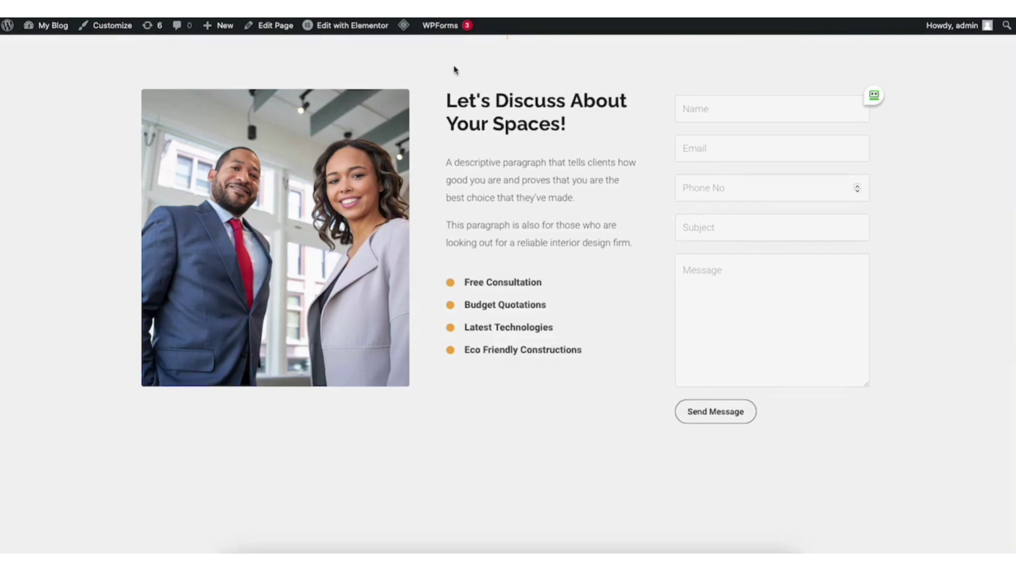
mouse_move(56, 31)
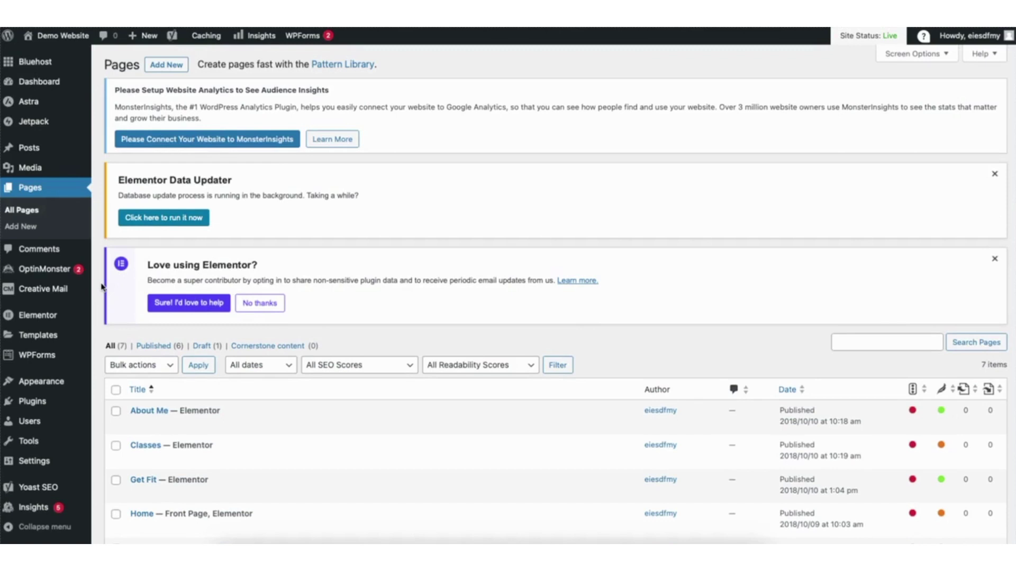
Open the Contact Form for editing from the list of all WPForms forms.
mouse_move(36, 358)
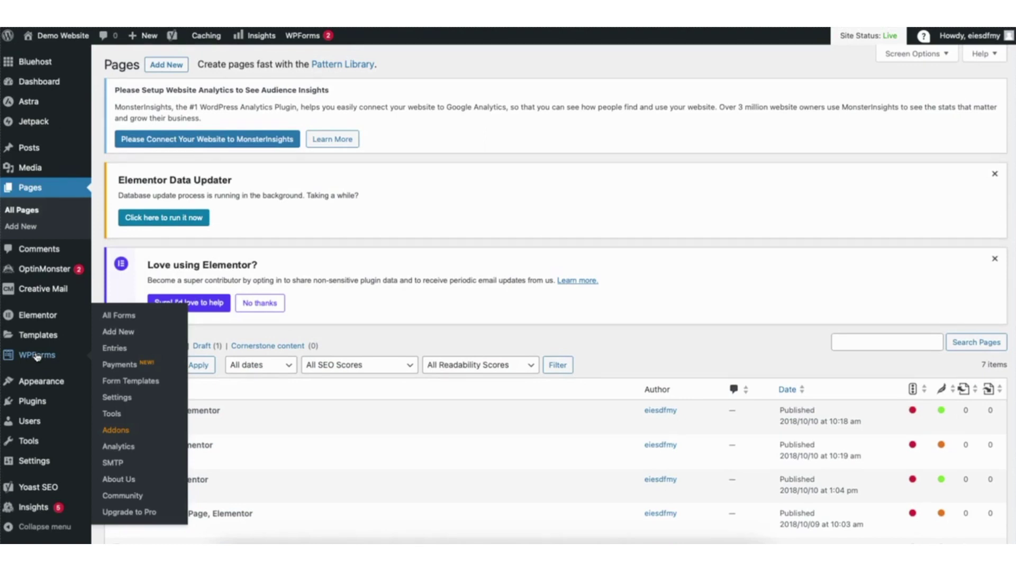
click(115, 316)
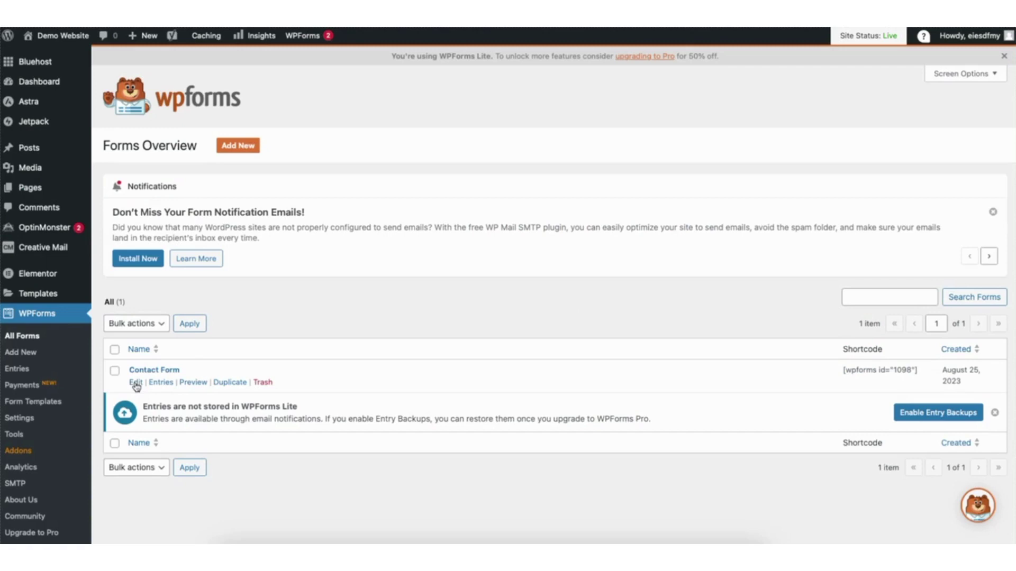
click(136, 382)
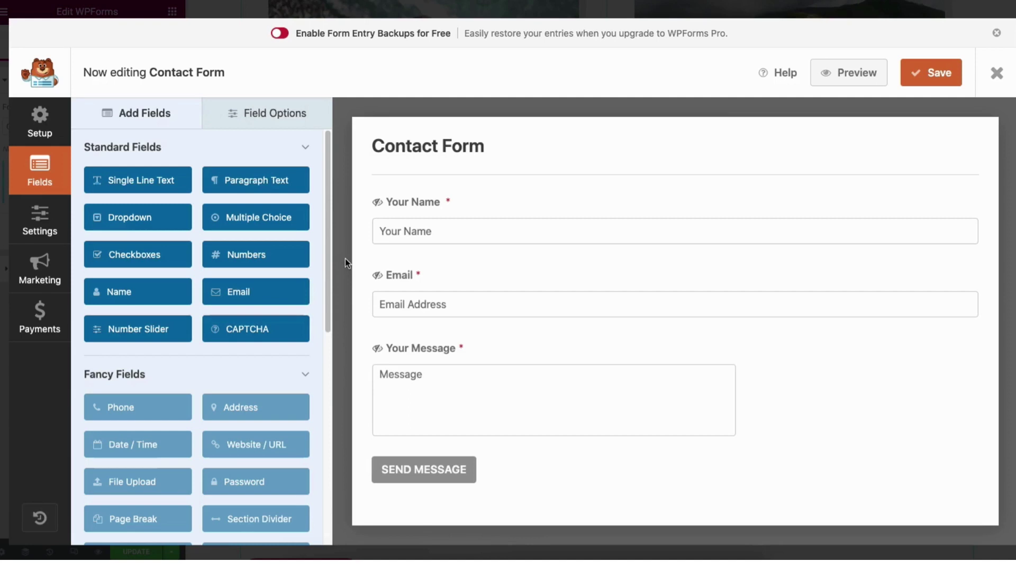
Add a new Email field to the contact form directly below the Your Name field.
mouse_move(502, 228)
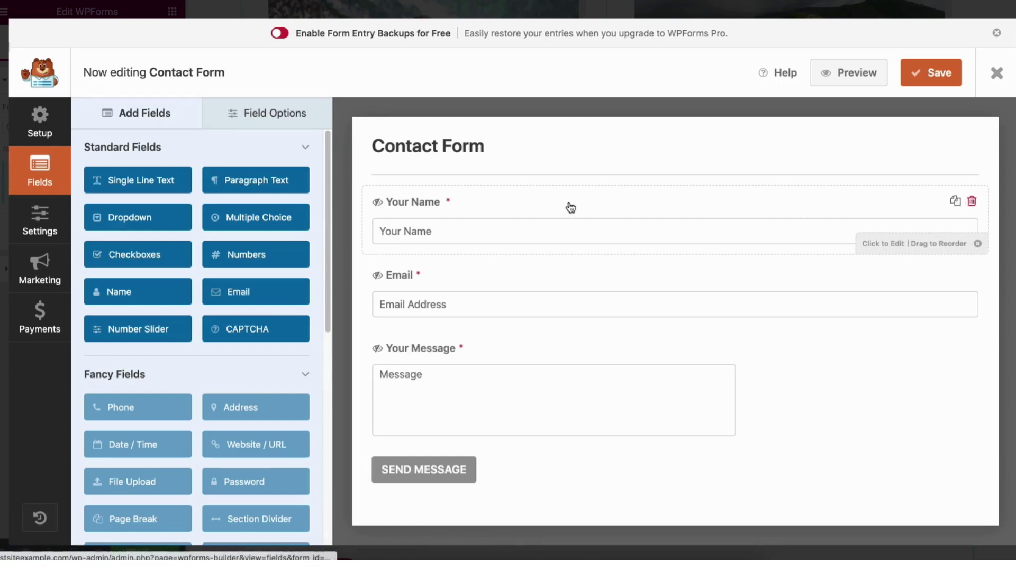
drag(464, 259, 446, 199)
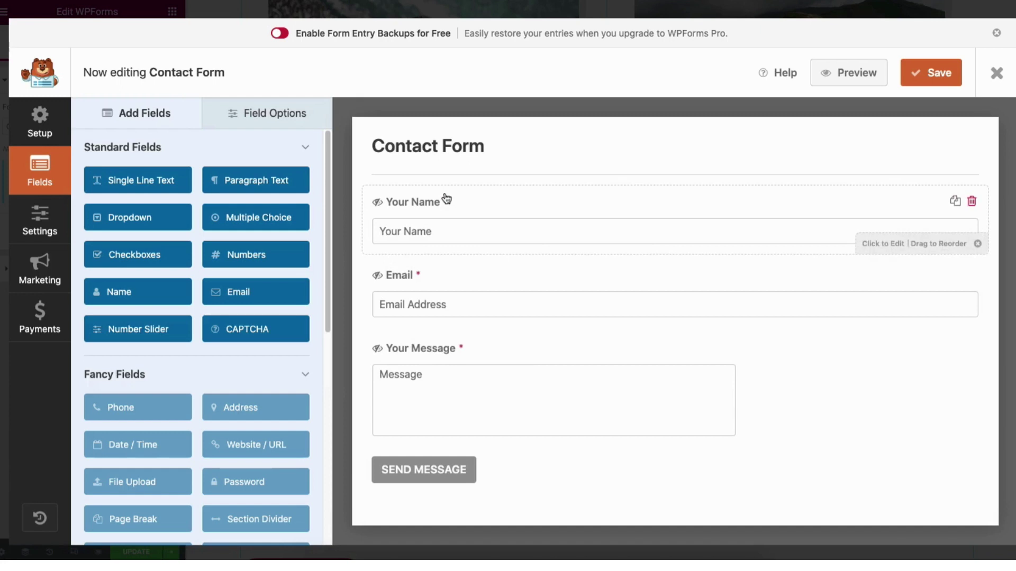
drag(228, 295, 400, 275)
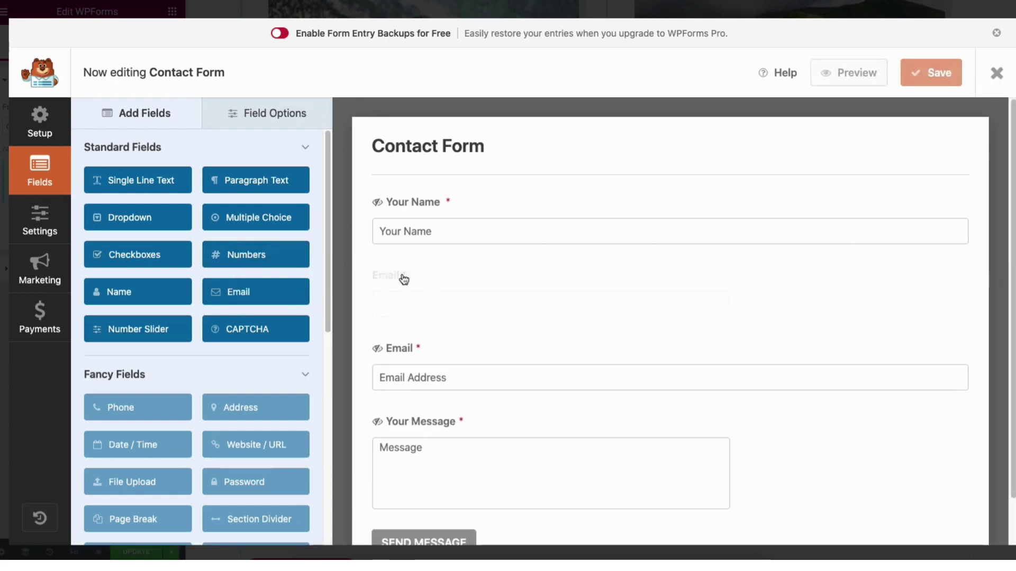
Set the Your Name field's label to Name, and switch its Required option off and back on.
click(267, 113)
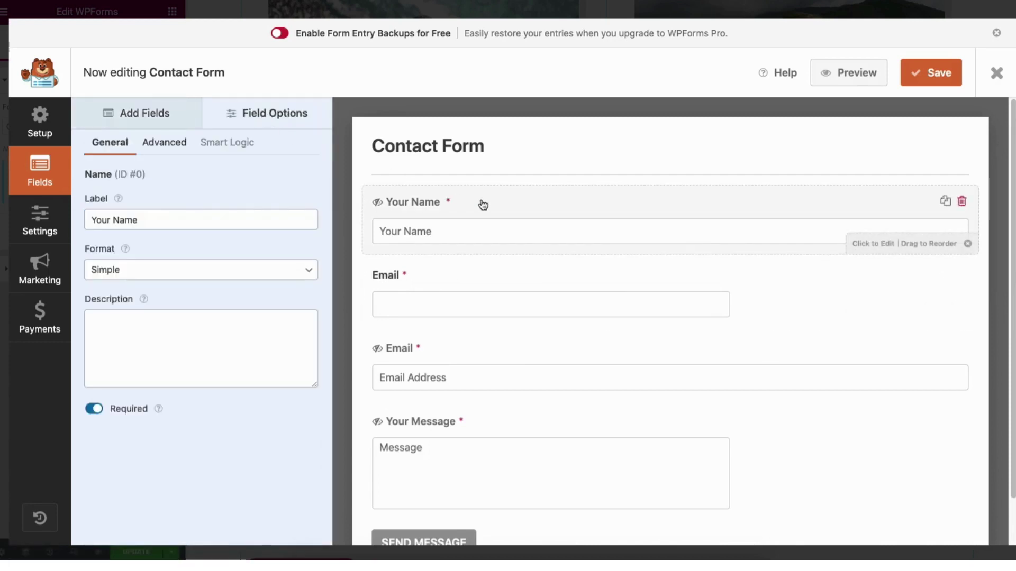
click(112, 220)
key(BackSpace)
key(BackSpace)
key(BackSpace)
key(BackSpace)
key(BackSpace)
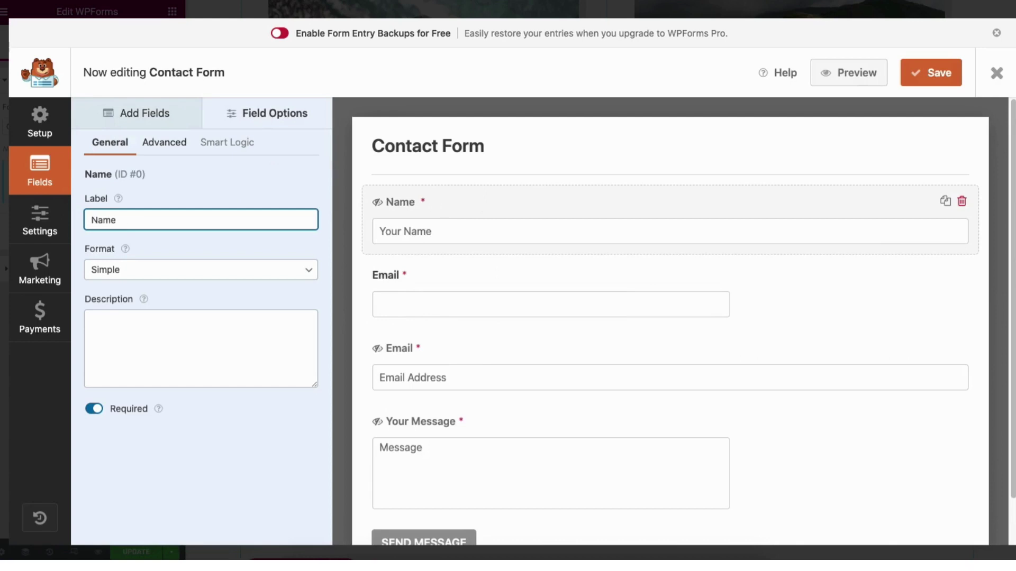
click(94, 409)
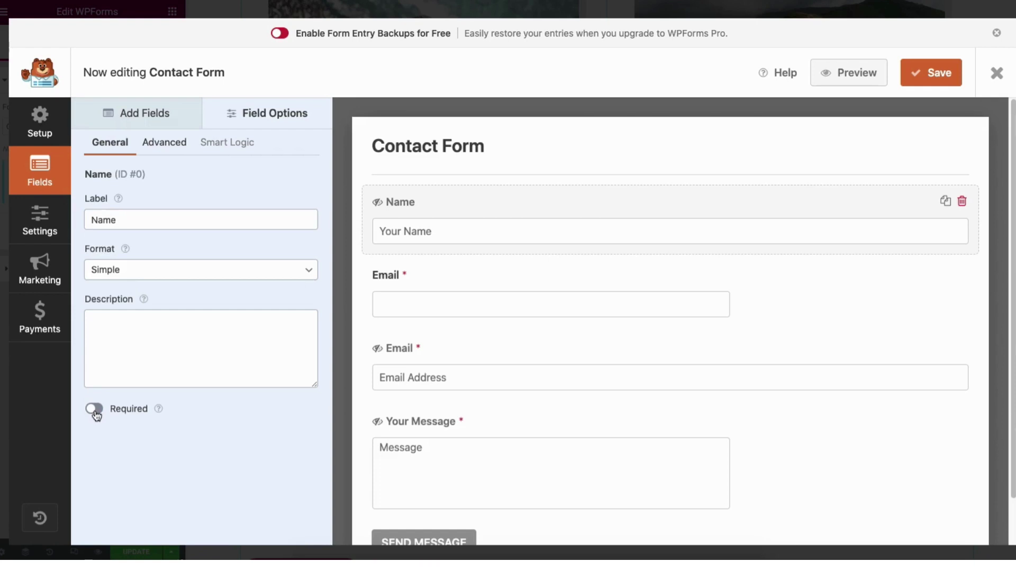
click(95, 416)
Try Medium and the other field size choices in the Name field's advanced options.
click(164, 144)
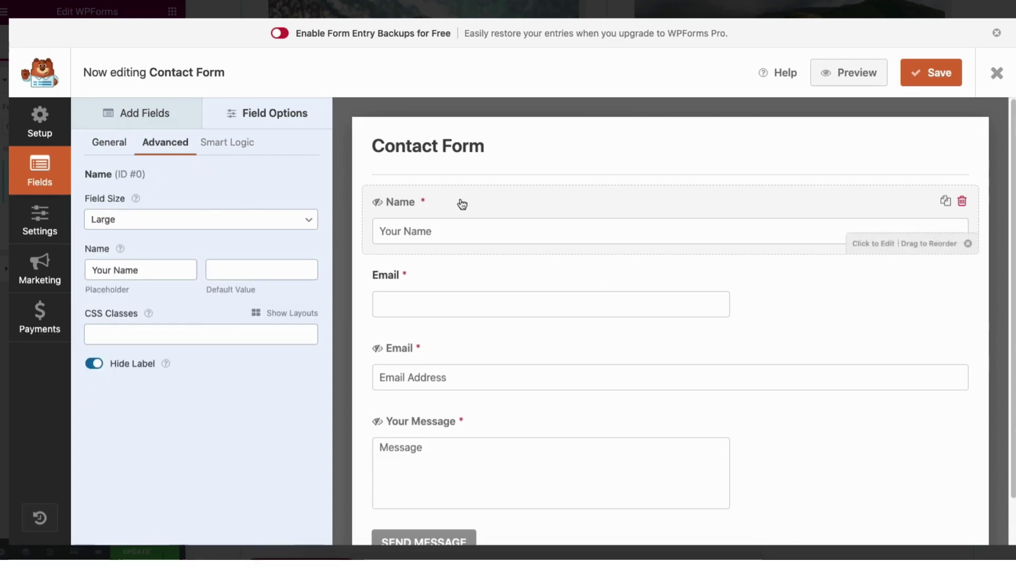
click(125, 219)
click(121, 206)
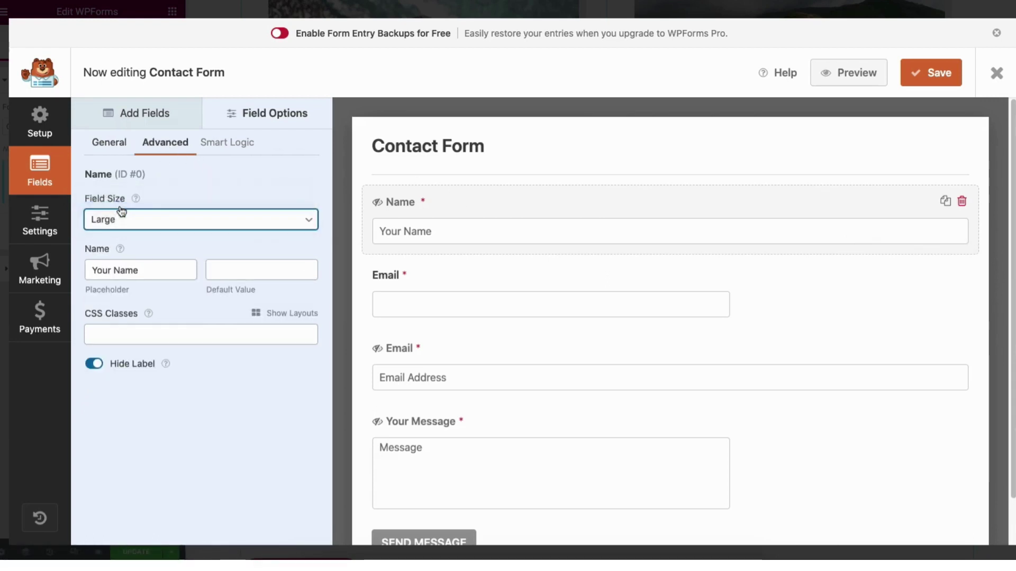
click(122, 220)
click(120, 207)
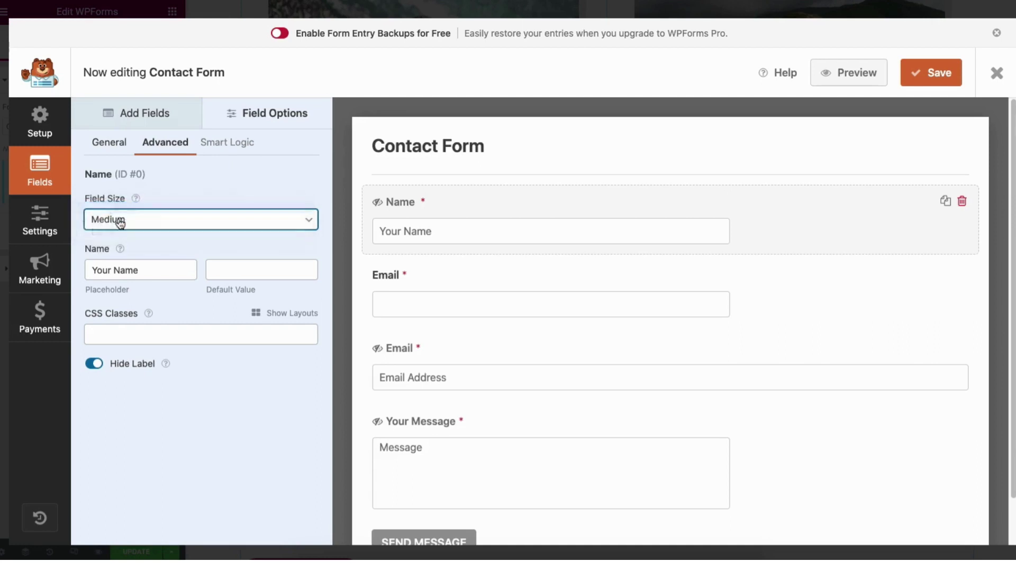
click(120, 220)
click(122, 245)
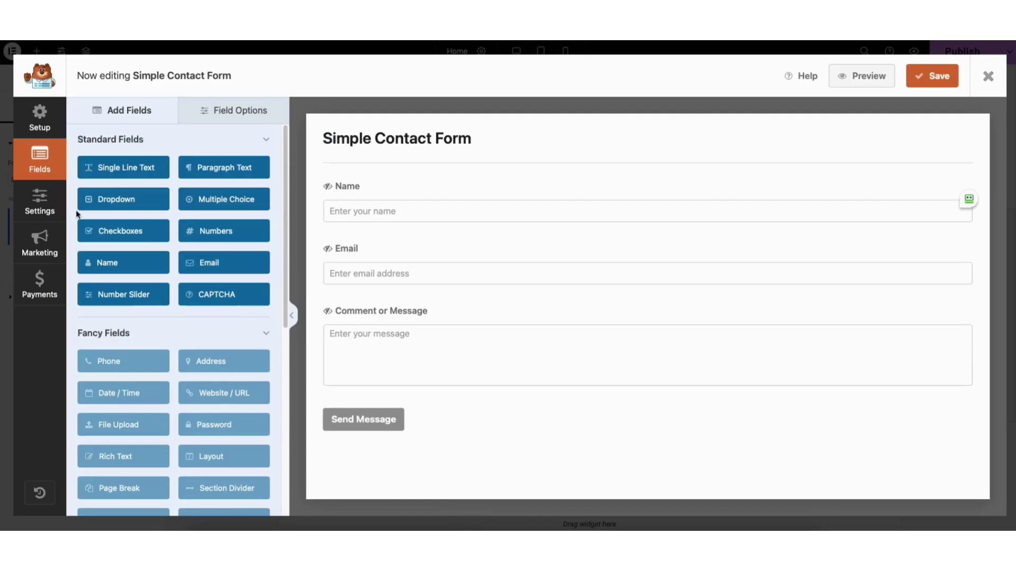
Review the Simple Contact Form's general, spam protection and security, notification and confirmation settings.
click(38, 208)
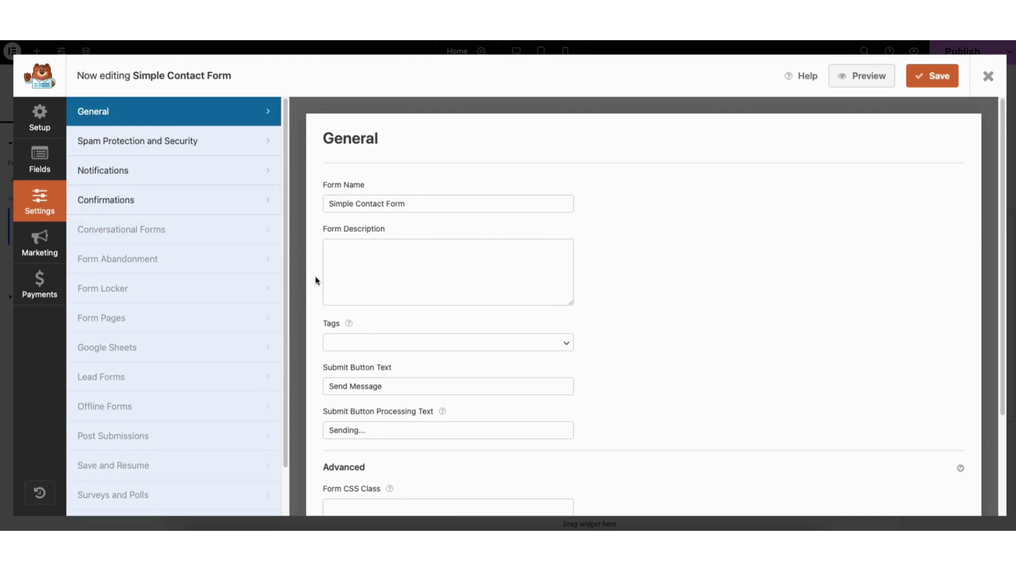
click(169, 142)
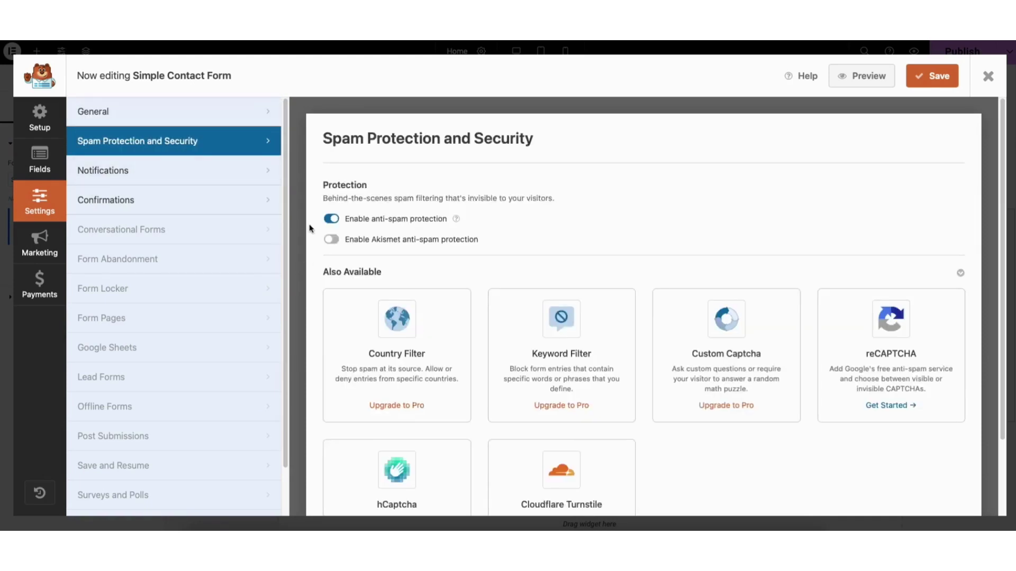
click(222, 180)
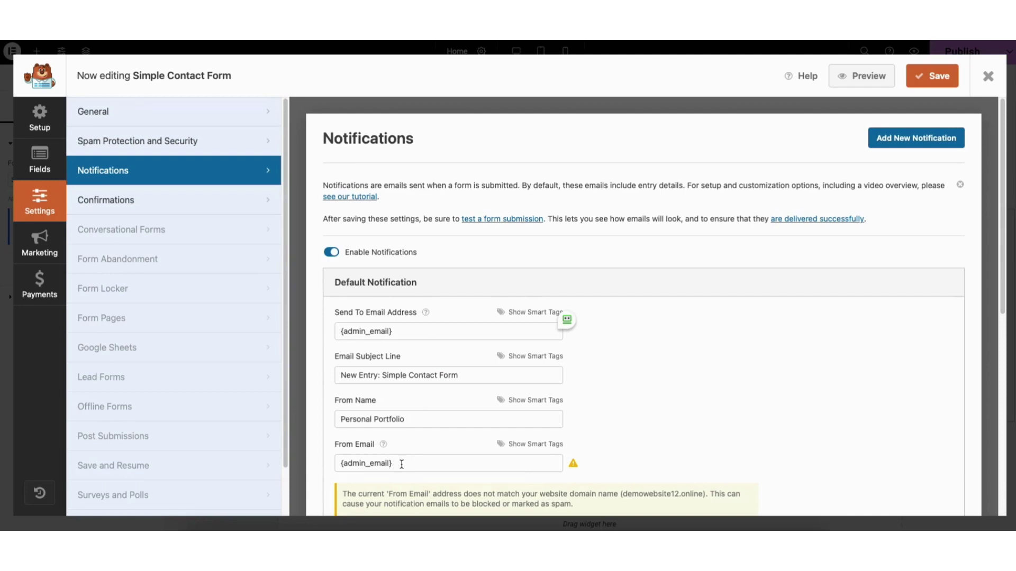
click(180, 201)
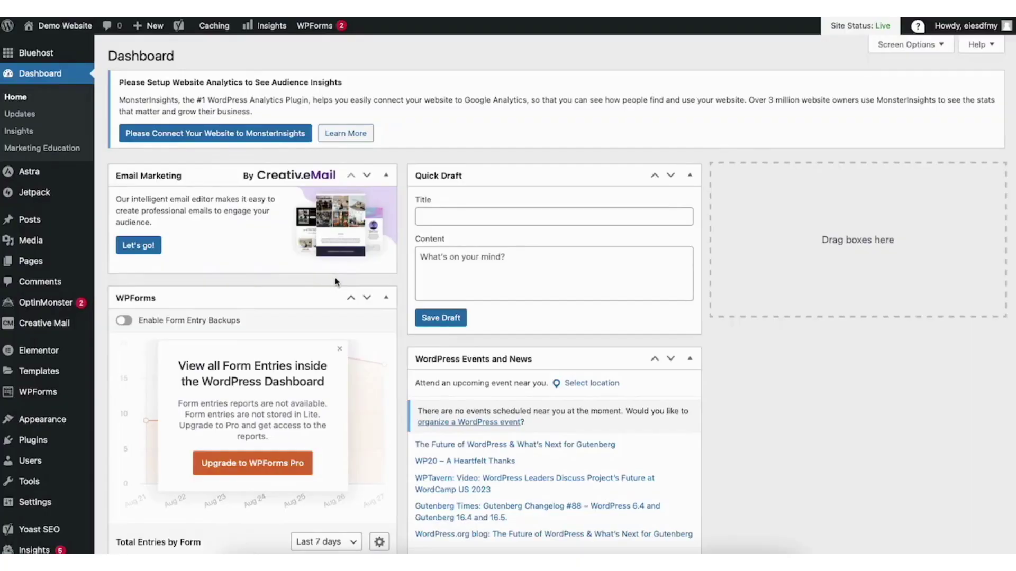
Visit the live site's Contact page and open it for editing with Elementor.
mouse_move(66, 32)
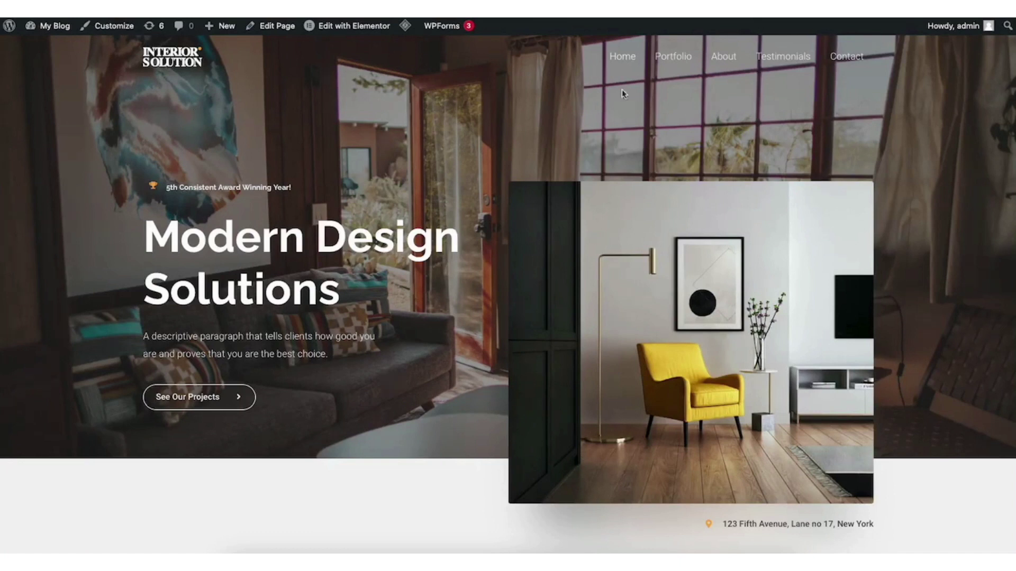
click(850, 56)
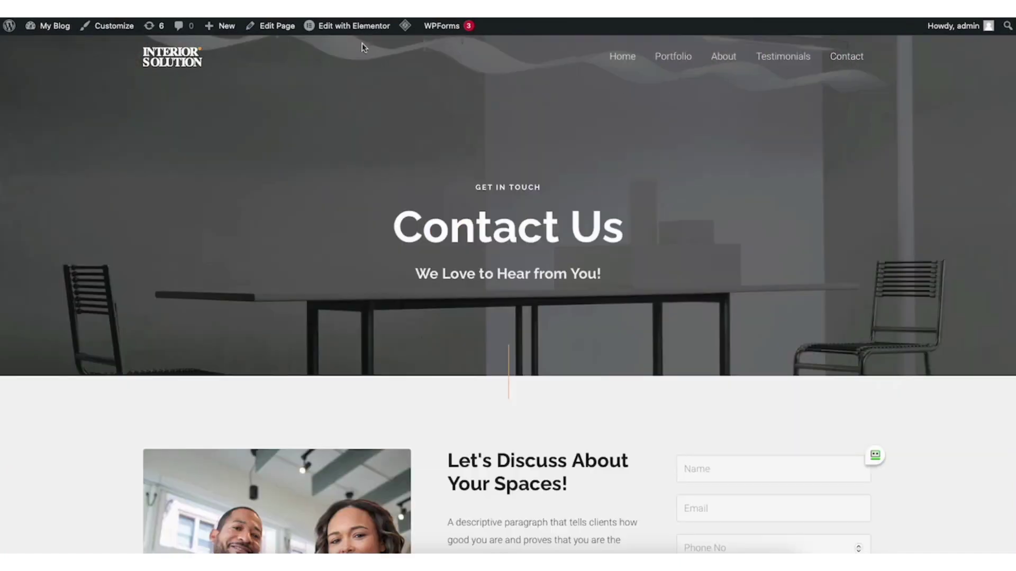
mouse_move(334, 33)
click(334, 27)
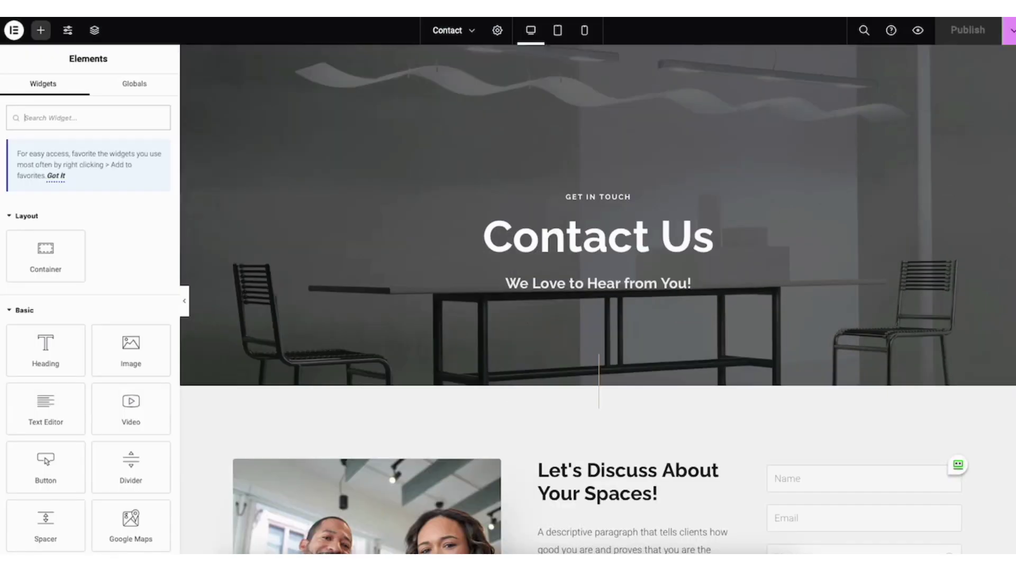
Set the Google Maps widget near the Contact page's end to location NEW YORK, zoom 12 and height 415 px.
scroll(1008, 265, down, 18)
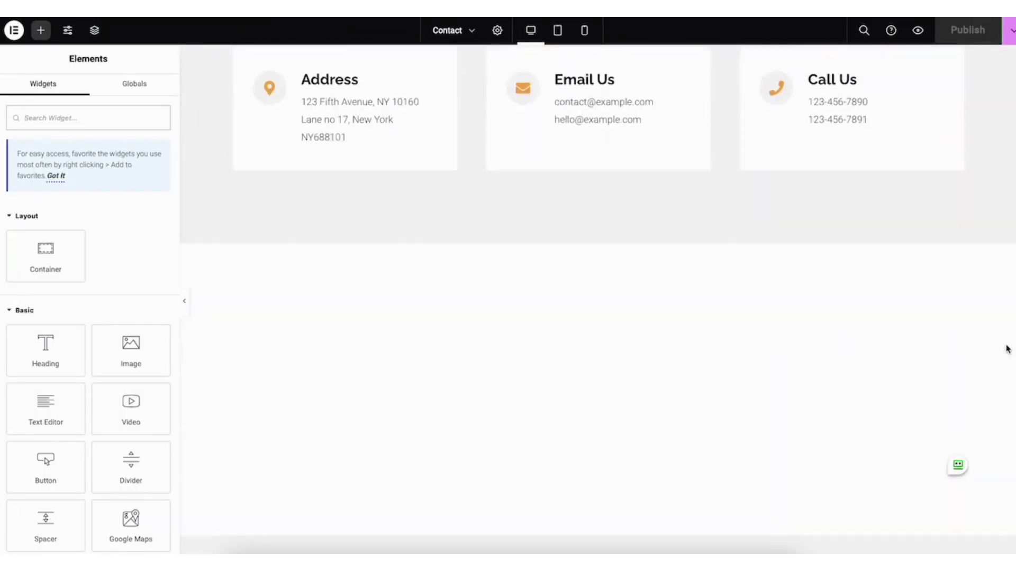
scroll(1008, 347, down, 3)
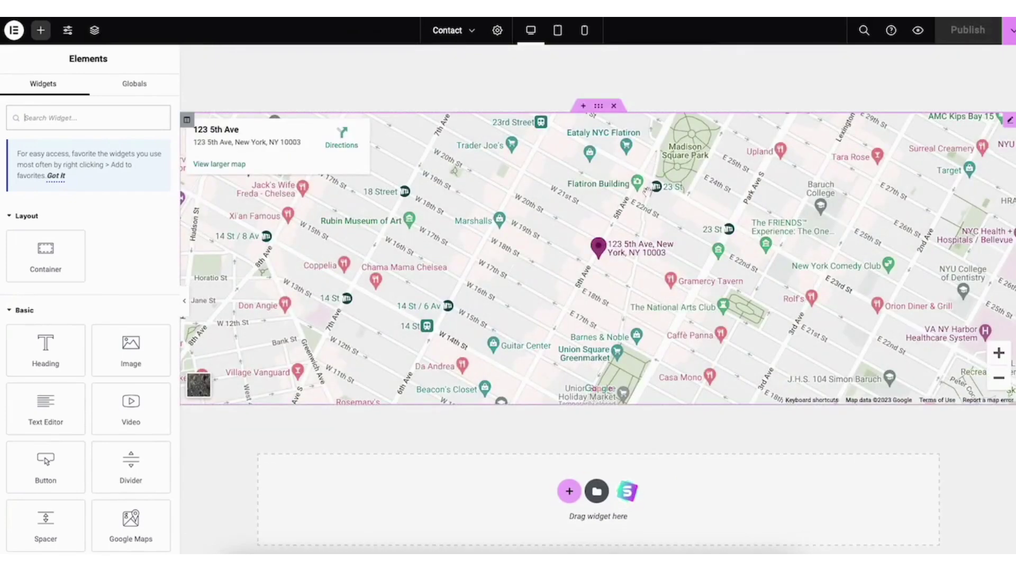
click(1010, 121)
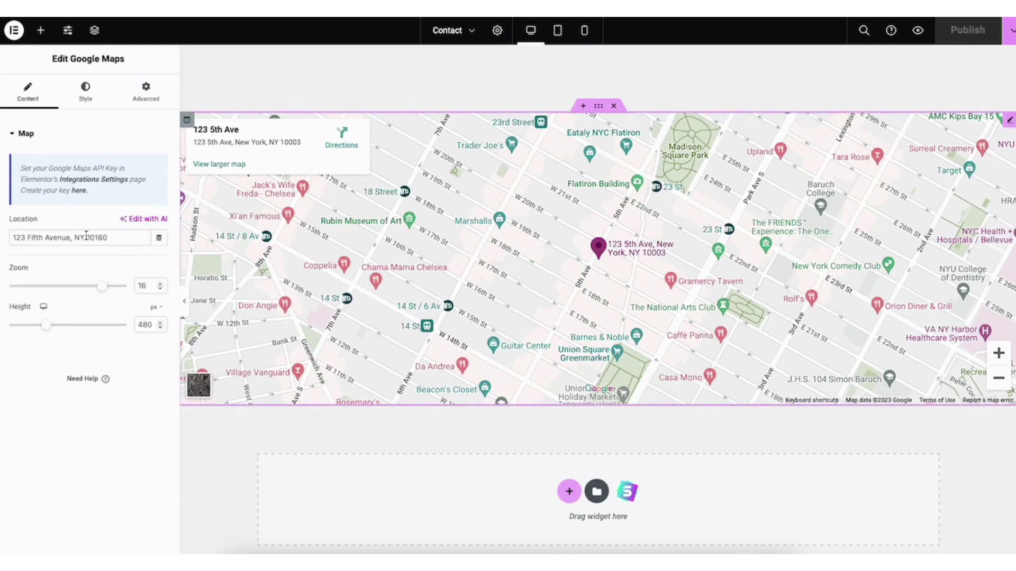
drag(113, 238, 10, 234)
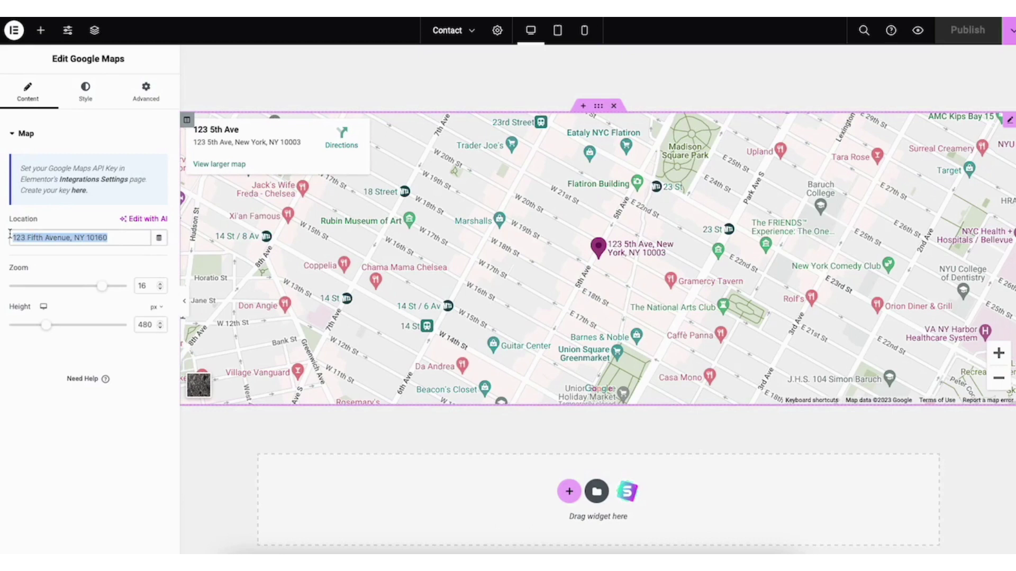
text(NEW YORK)
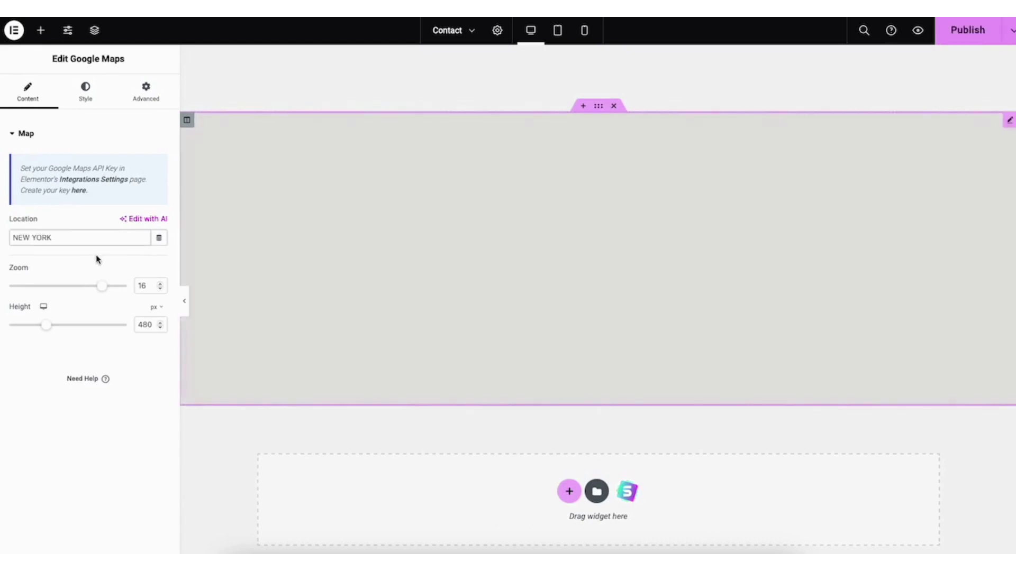
drag(101, 286, 75, 287)
mouse_move(47, 326)
mouse_down()
mouse_move(70, 331)
mouse_move(42, 335)
mouse_up()
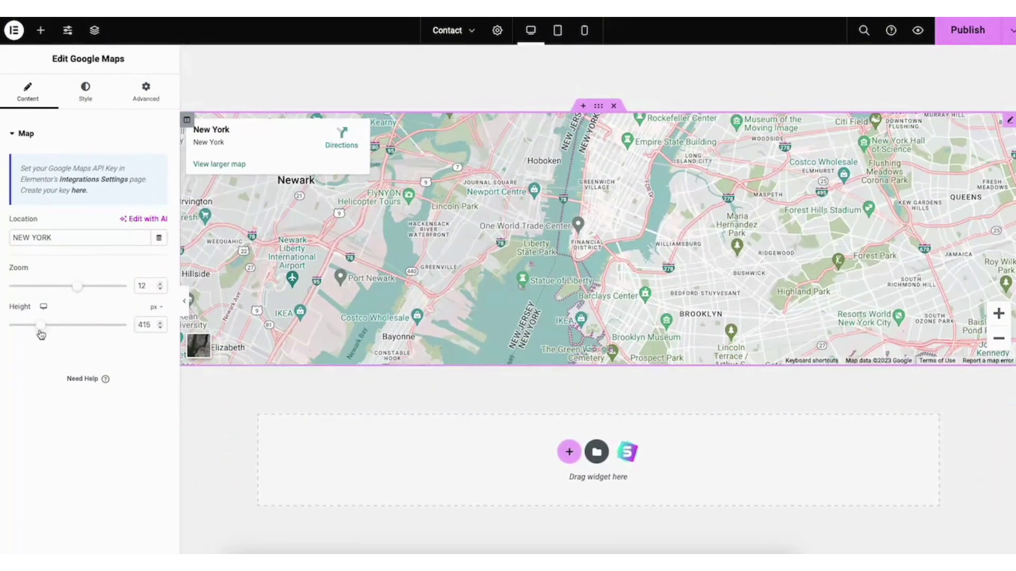
Follow the map widget's key creation link to Google's Use API Keys guide and go to the Google Maps Platform Credentials page.
click(80, 192)
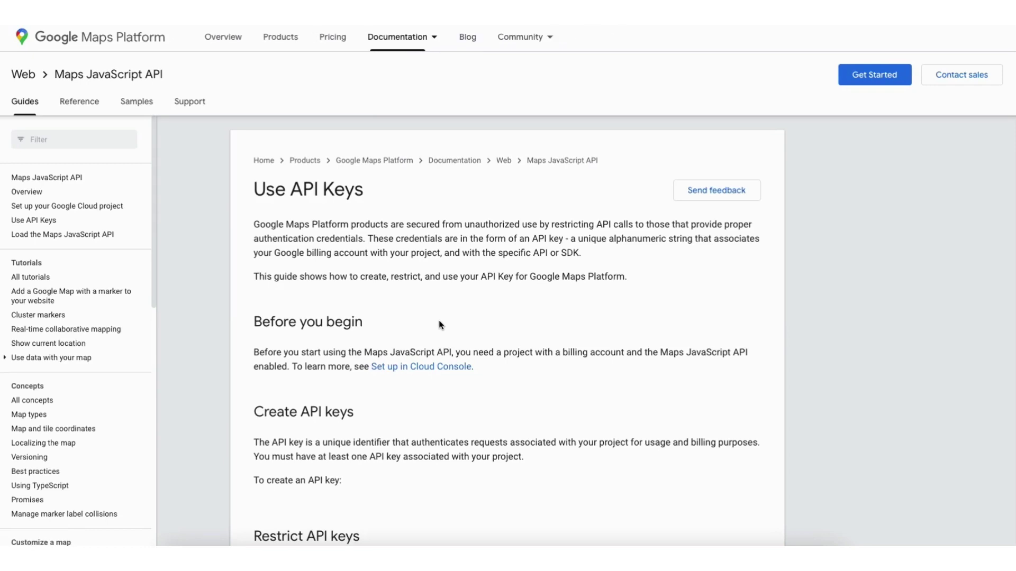
scroll(439, 319, down, 7)
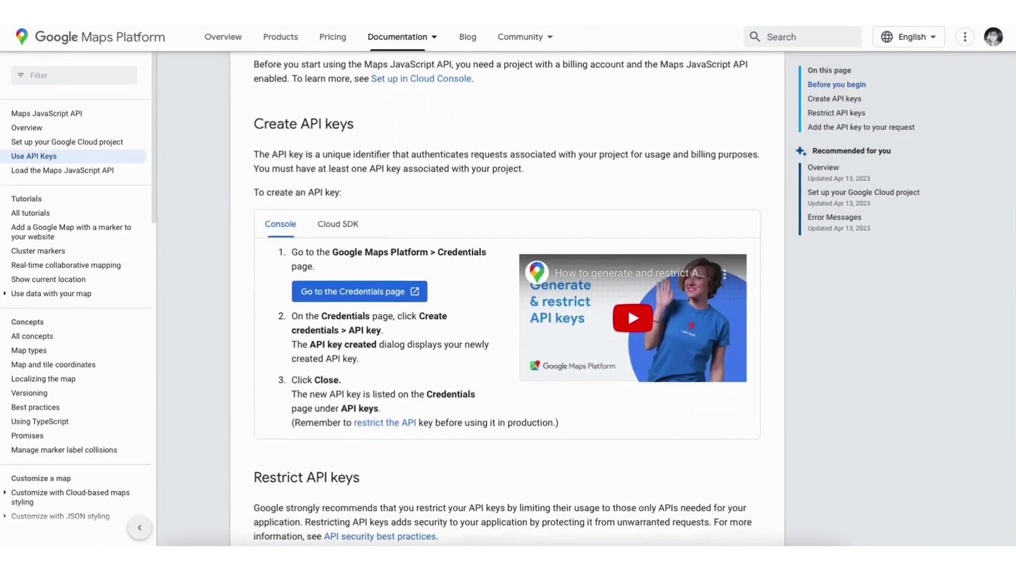
click(337, 217)
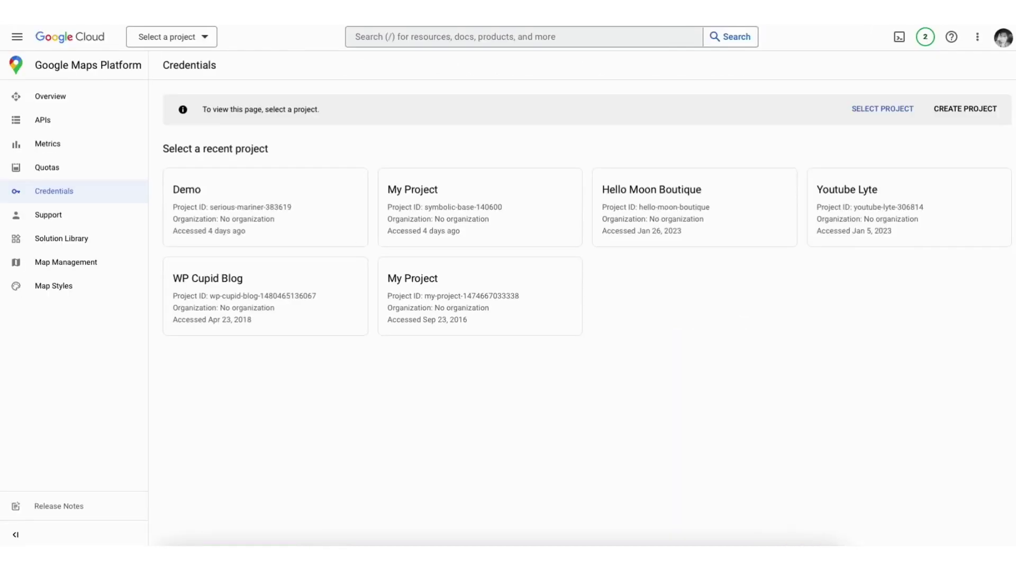
Start a new Google Cloud project named Demo1 and go to its Location setting.
click(965, 108)
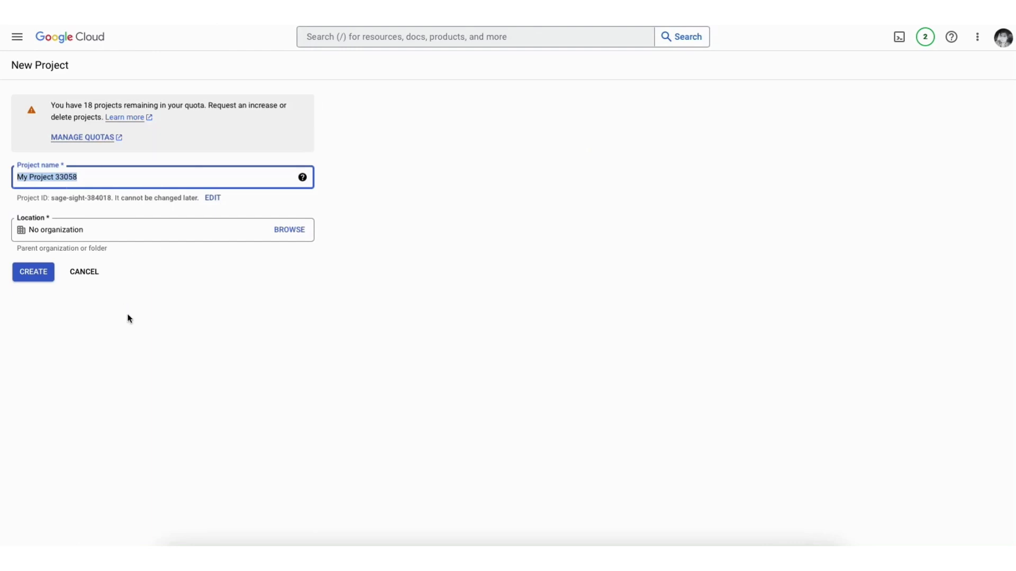
text(Demo1)
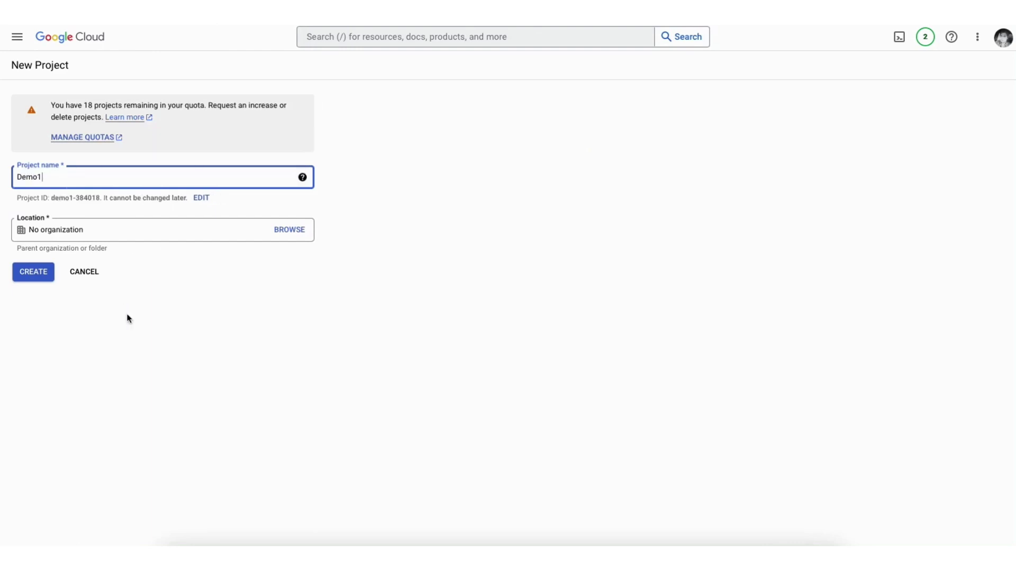
click(125, 232)
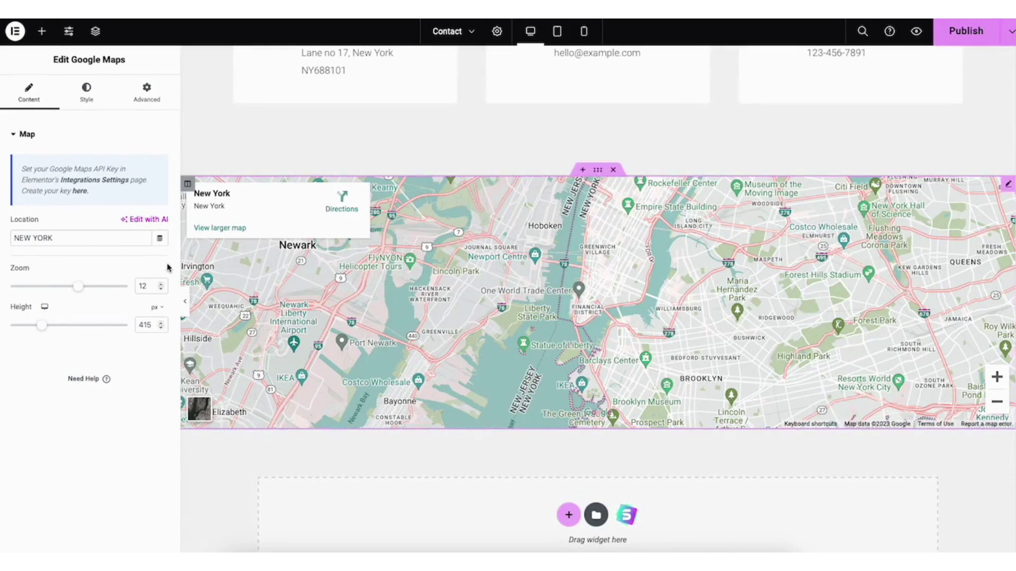
Open Elementor's Integrations settings from the map widget and select the Google Maps Embed API key field.
click(108, 183)
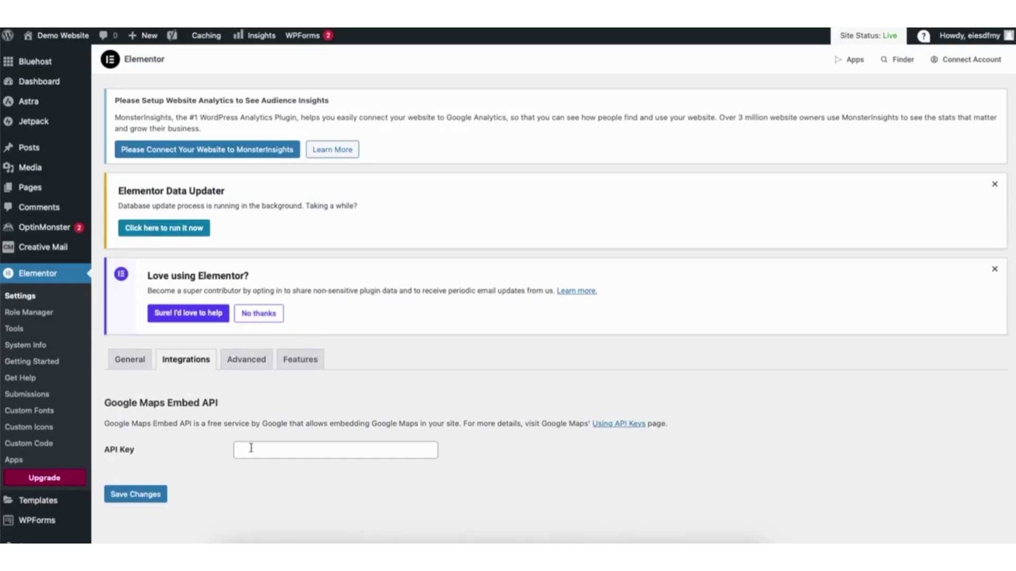
click(252, 449)
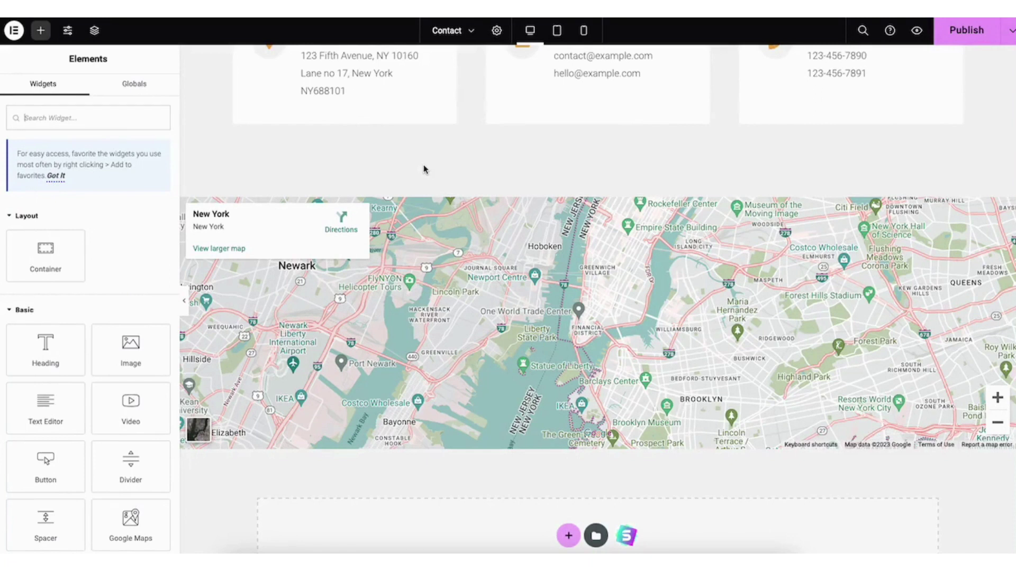
Add a Google Maps widget directly below the existing map on the Contact page.
scroll(423, 169, down, 3)
drag(131, 521, 519, 379)
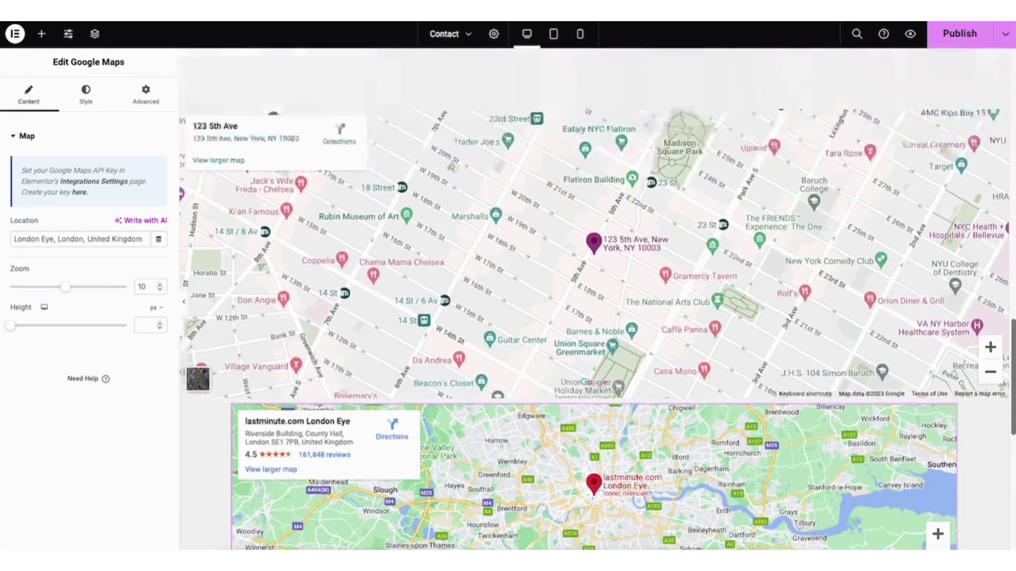
Check the Save Draft and Save as Template options for the Contact page, choosing neither.
drag(1012, 286, 1011, 109)
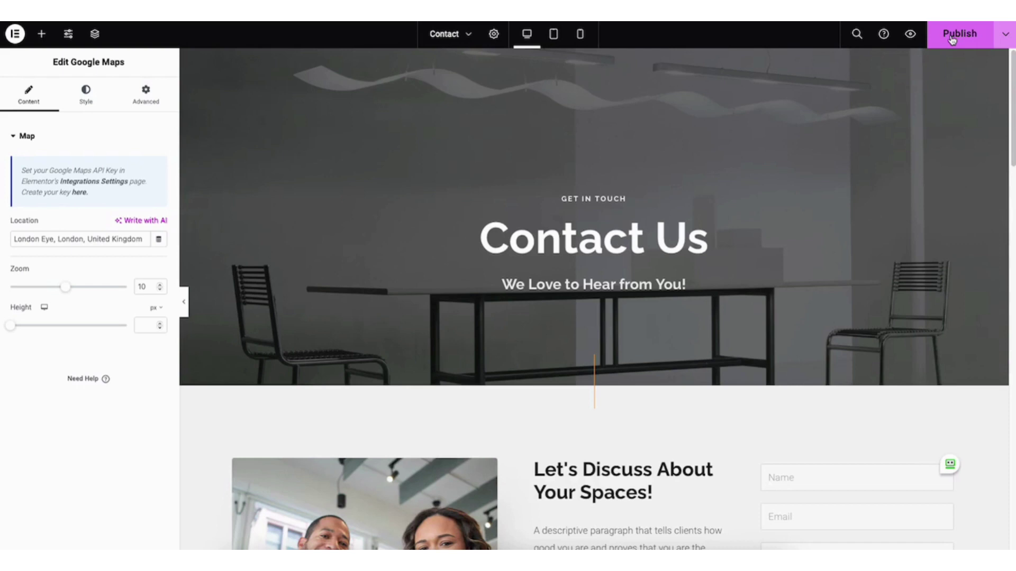
click(1004, 41)
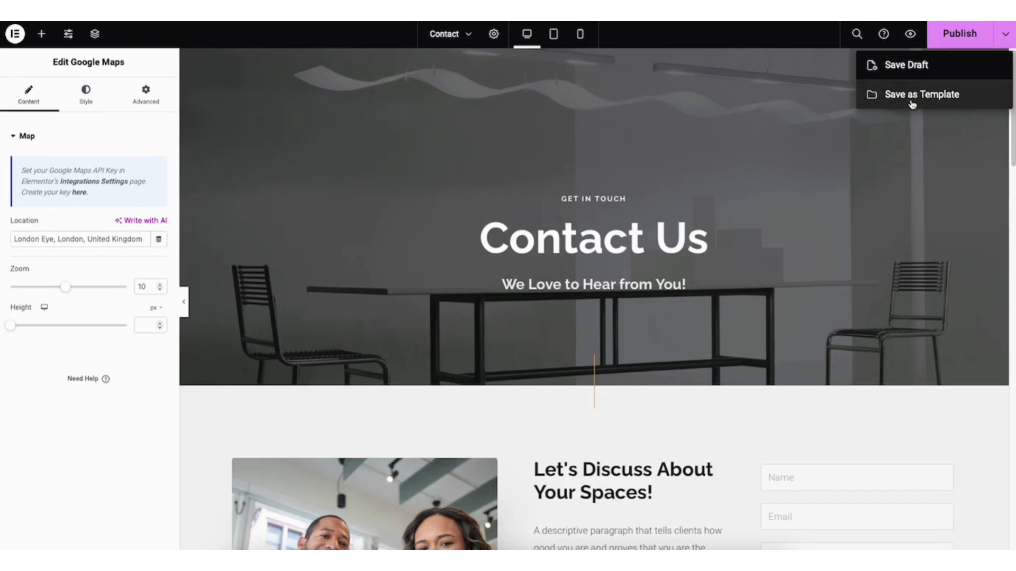
click(888, 139)
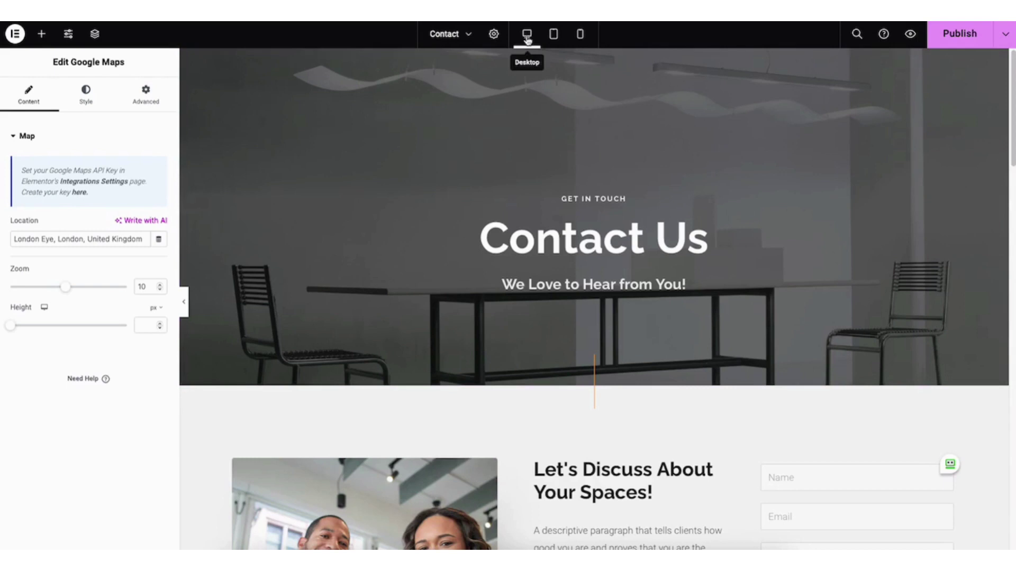
Preview the Contact page from start to end in tablet and mobile portrait modes, and return to desktop mode.
click(554, 35)
scroll(826, 407, down, 15)
drag(829, 408, 825, 84)
click(580, 35)
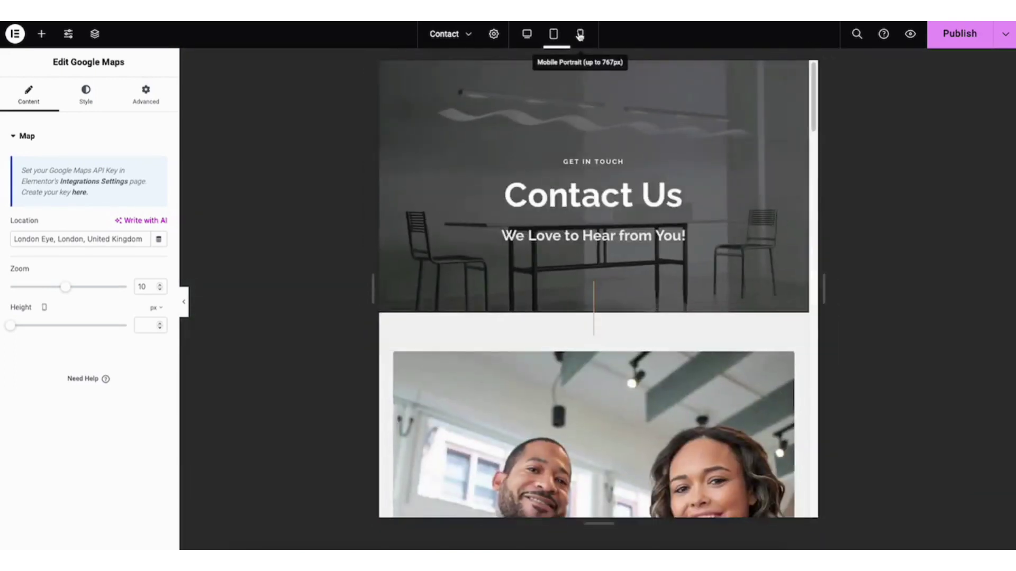
scroll(682, 156, down, 10)
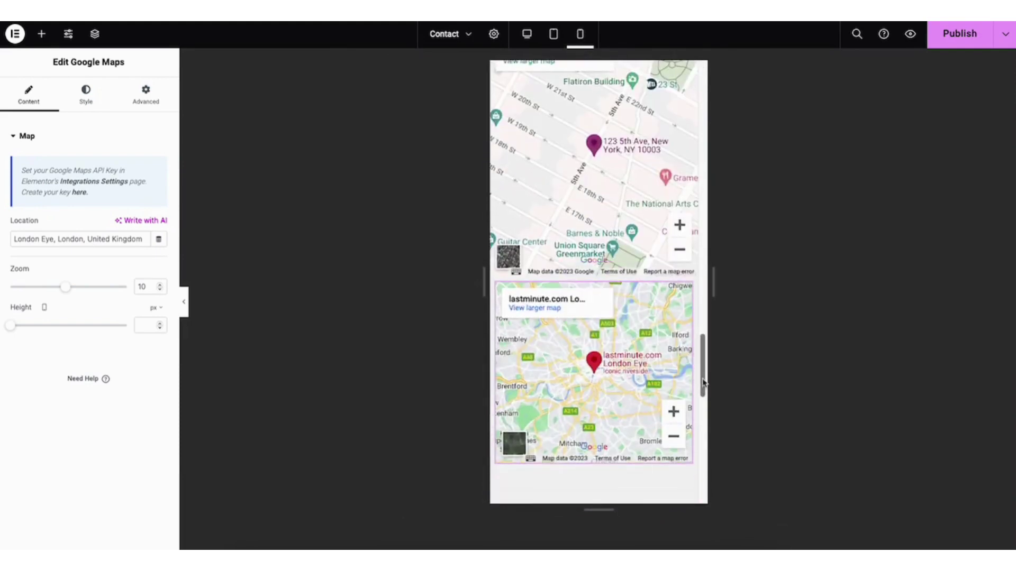
drag(700, 389, 698, 79)
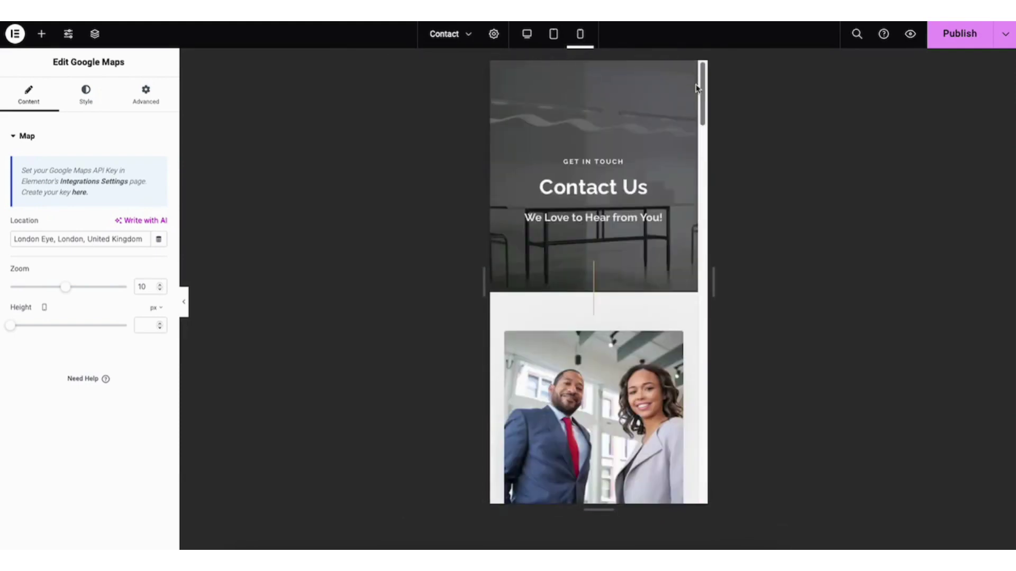
click(527, 33)
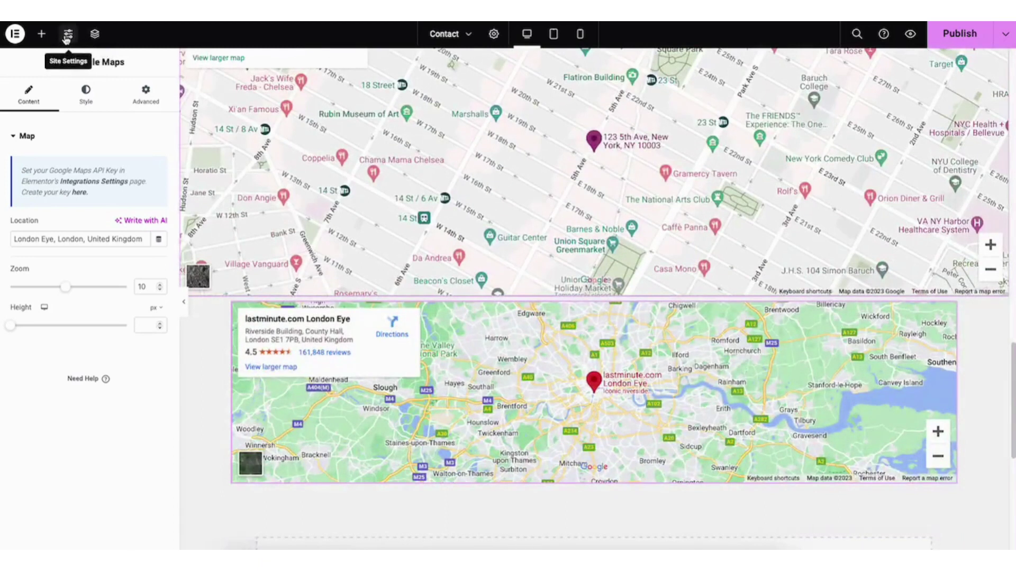
View the Site Settings overview of design system, theme style and general settings, and close it.
click(66, 35)
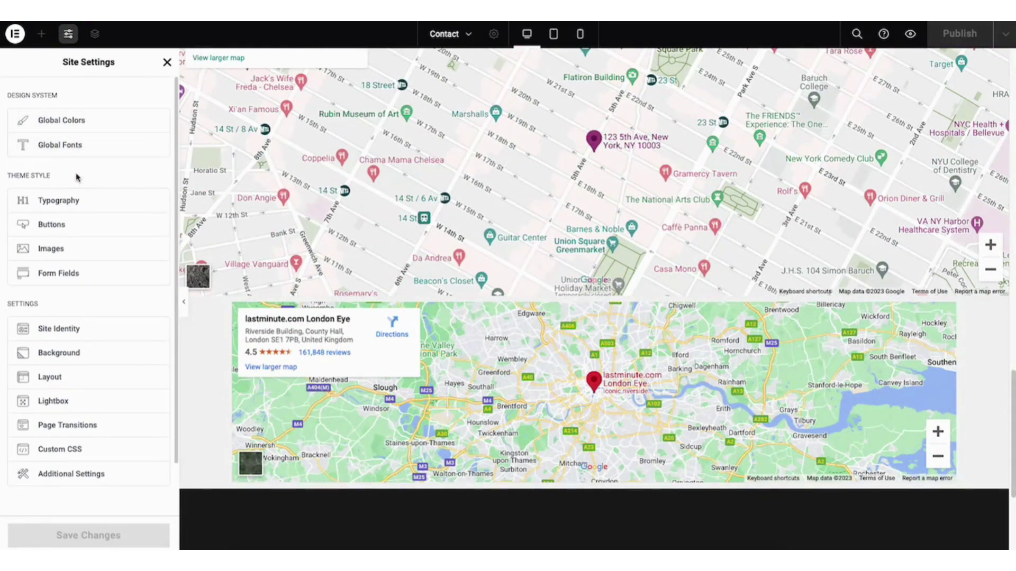
click(166, 62)
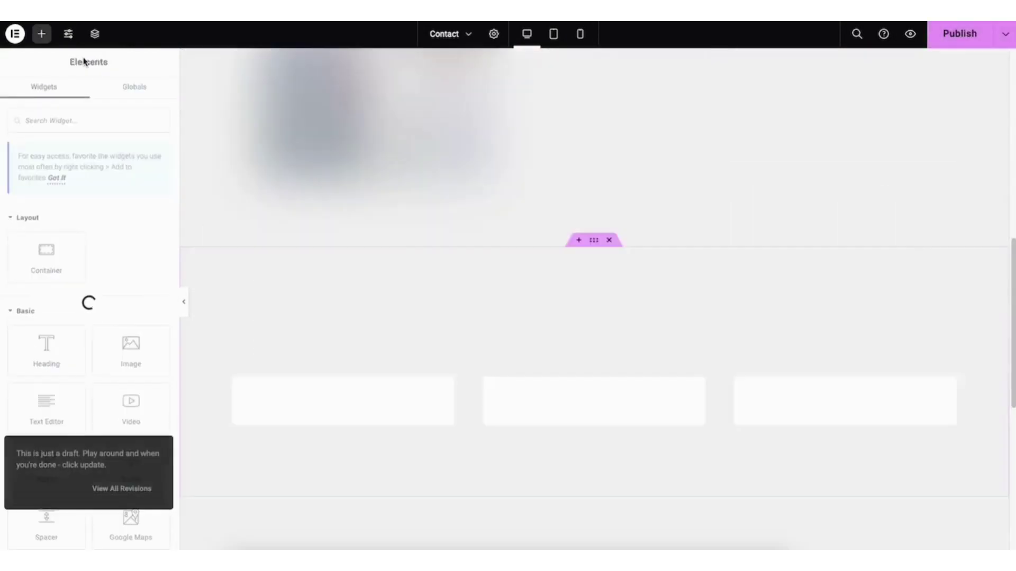
View the Contact page's action history and saved revisions, and return to Elementor's main options.
click(16, 35)
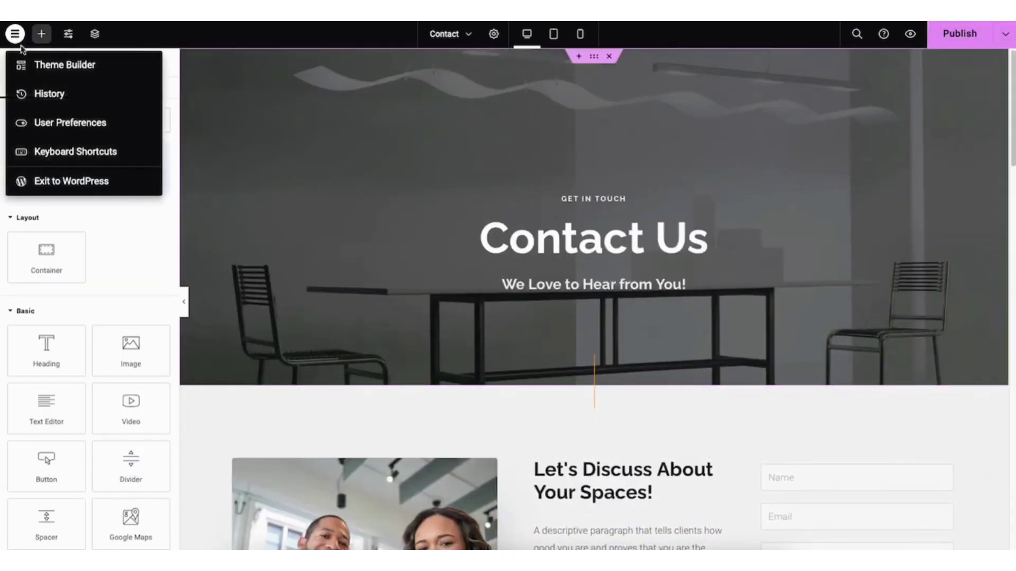
click(41, 94)
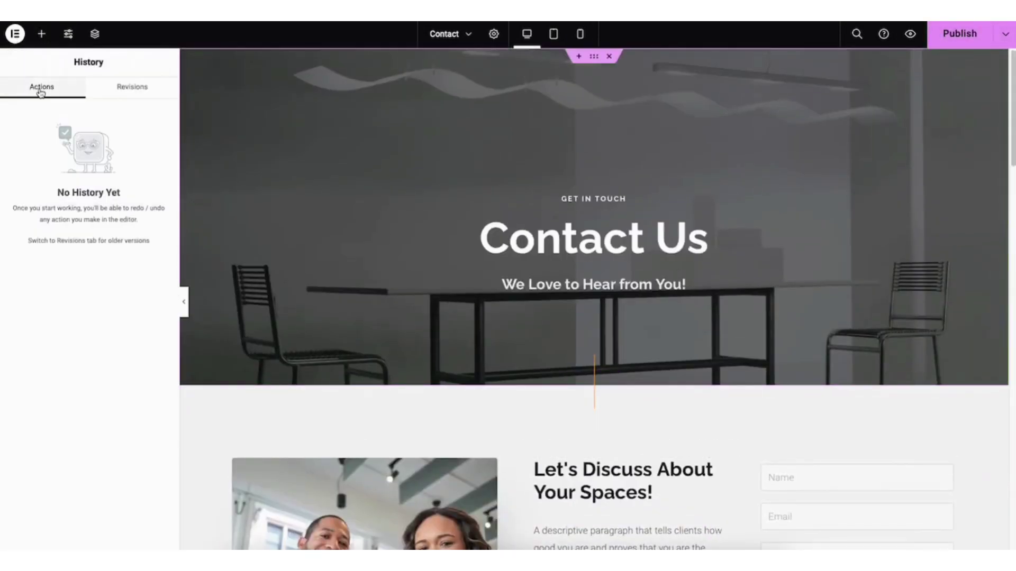
click(127, 91)
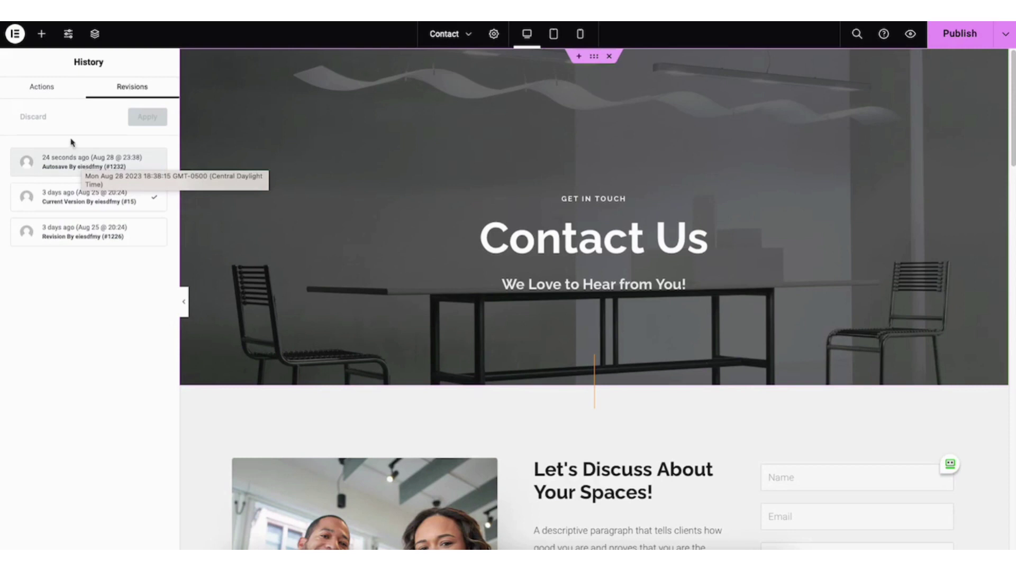
click(17, 36)
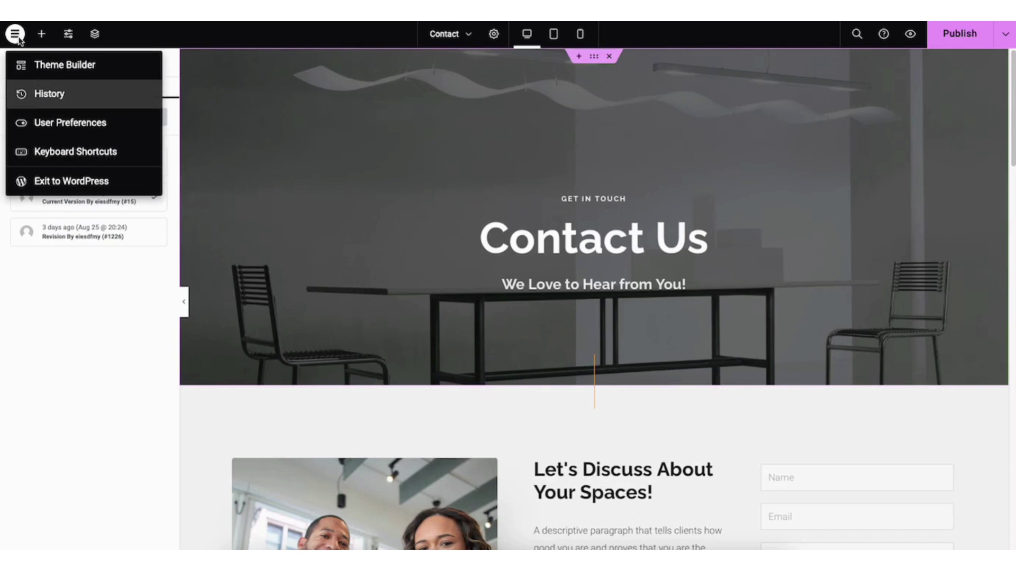
Exit the Elementor editor to WordPress and go to the website's admin dashboard.
click(56, 182)
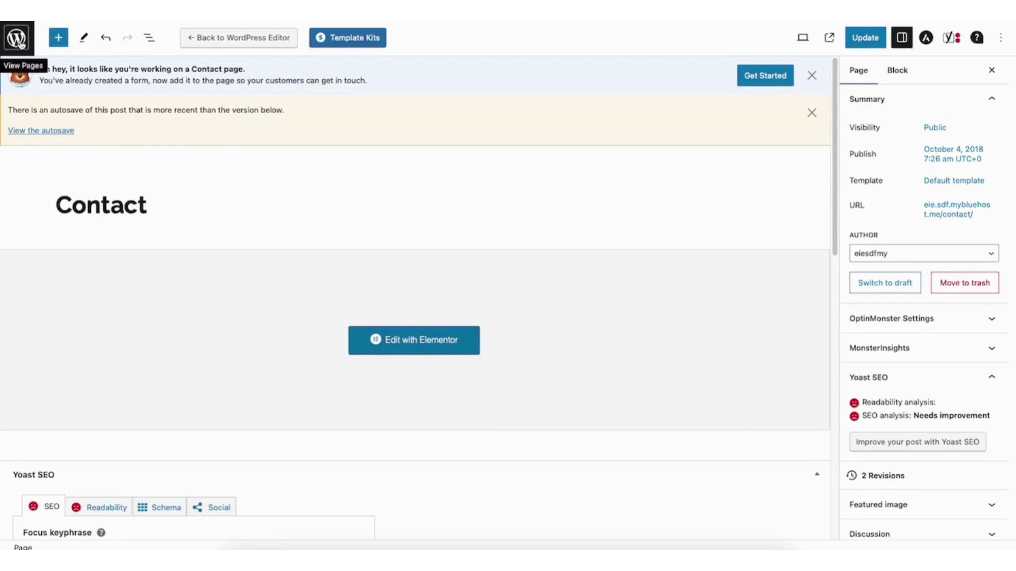
click(18, 39)
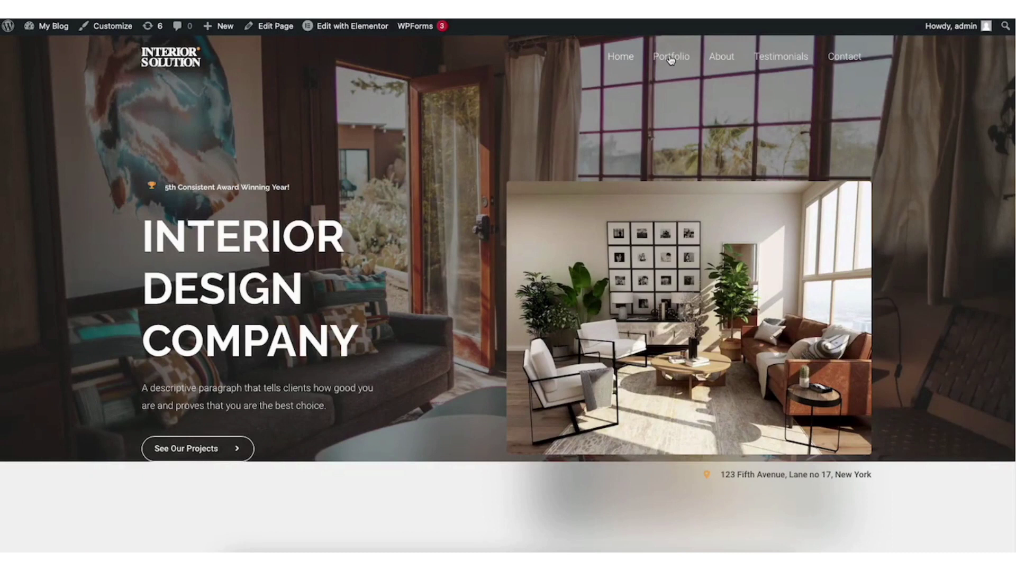
mouse_move(351, 30)
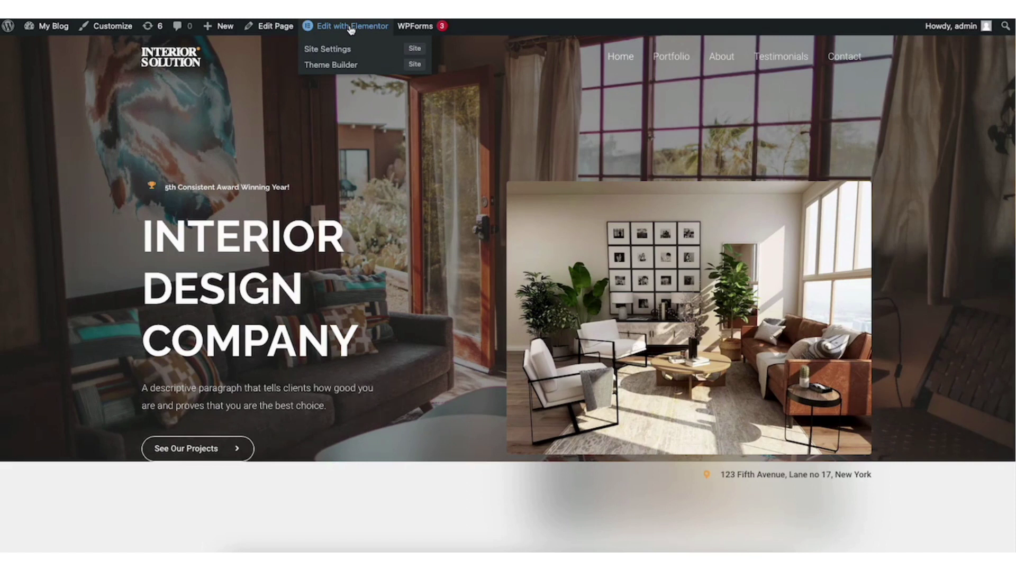
mouse_move(55, 29)
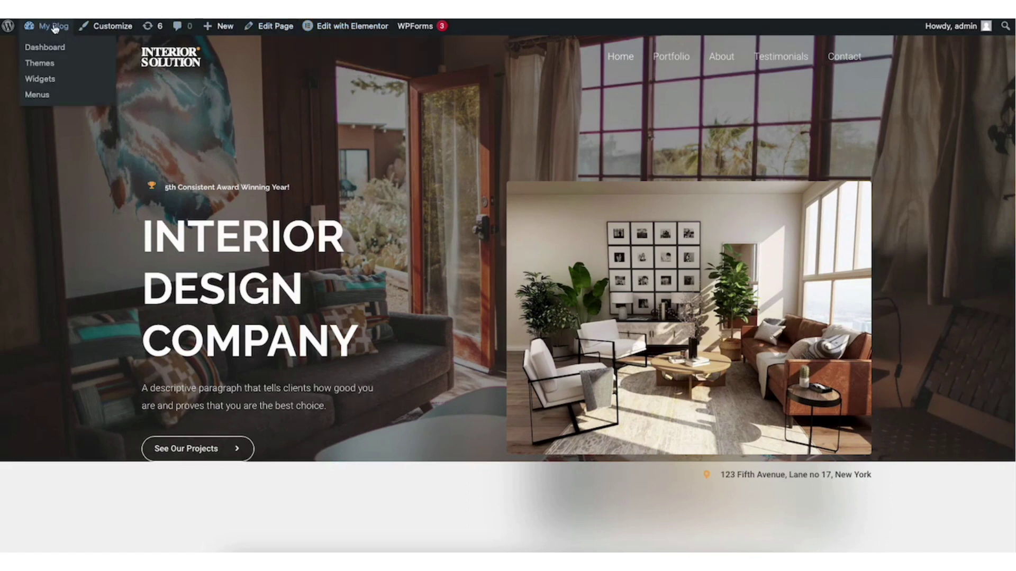
click(48, 50)
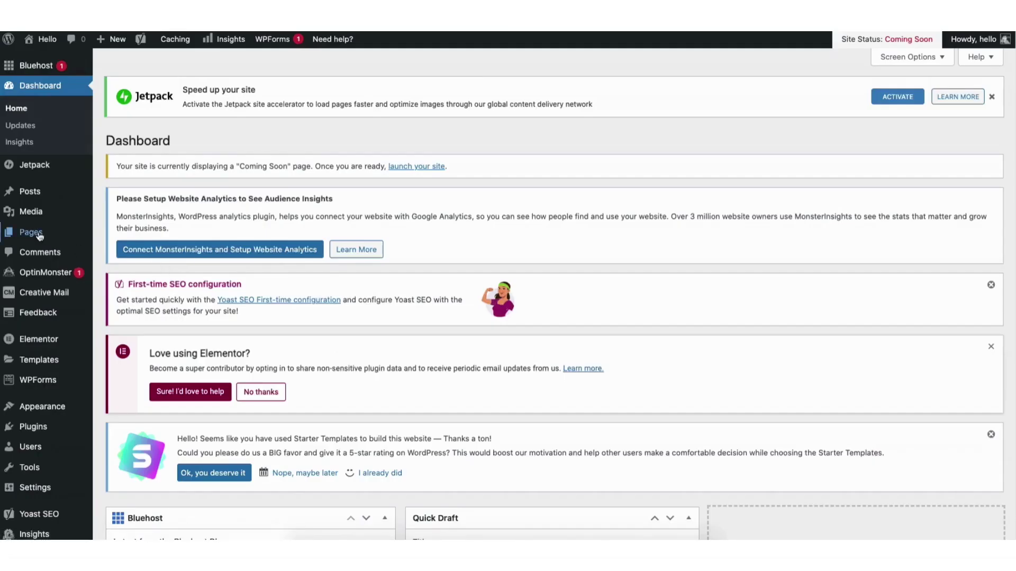
View the list of all pages and the Media Library, including its area for uploading new files.
mouse_move(43, 236)
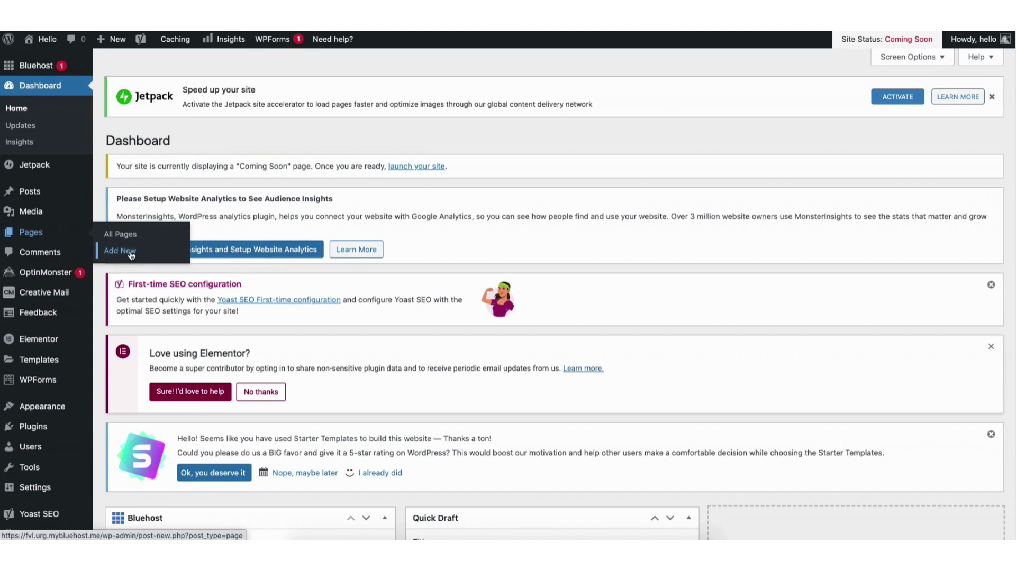
click(127, 237)
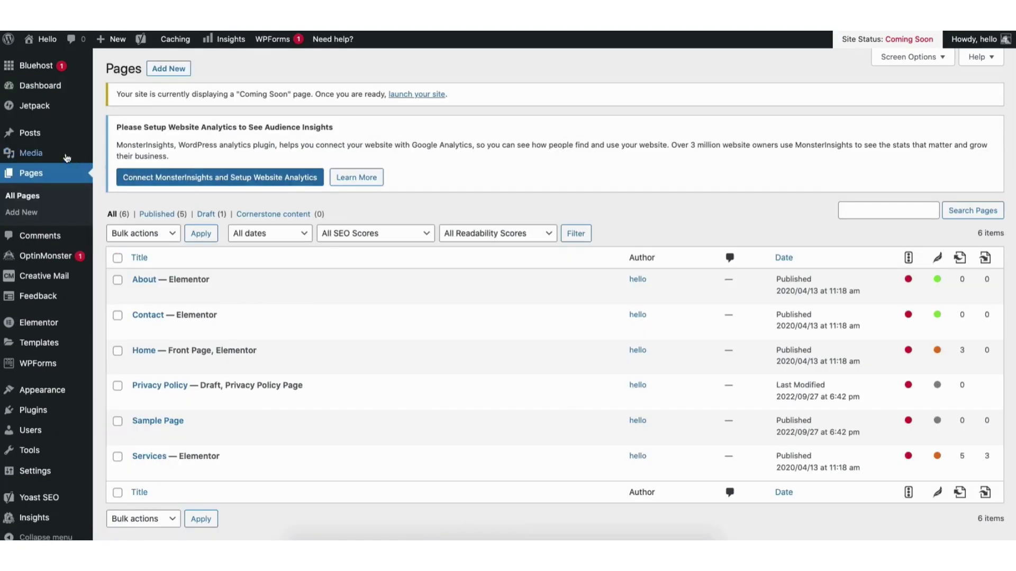
mouse_move(37, 157)
click(117, 157)
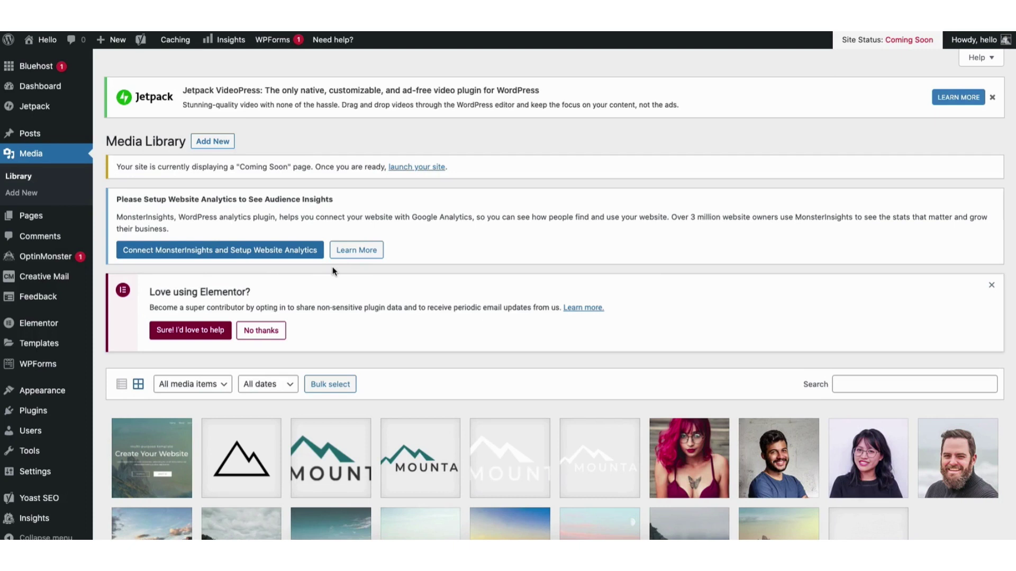
click(215, 142)
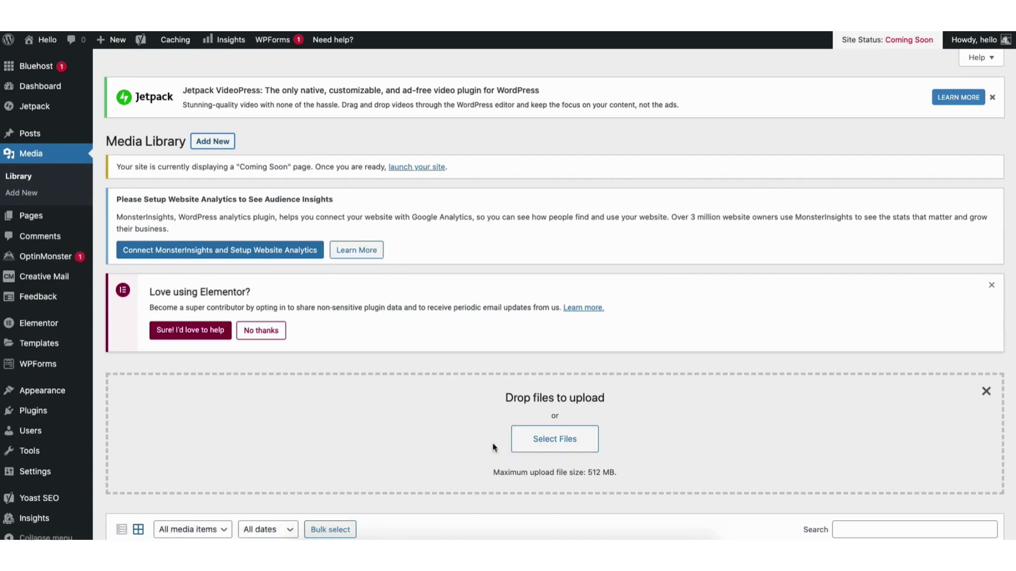
View the lists of posts and comments and the page for adding new plugins.
mouse_move(28, 136)
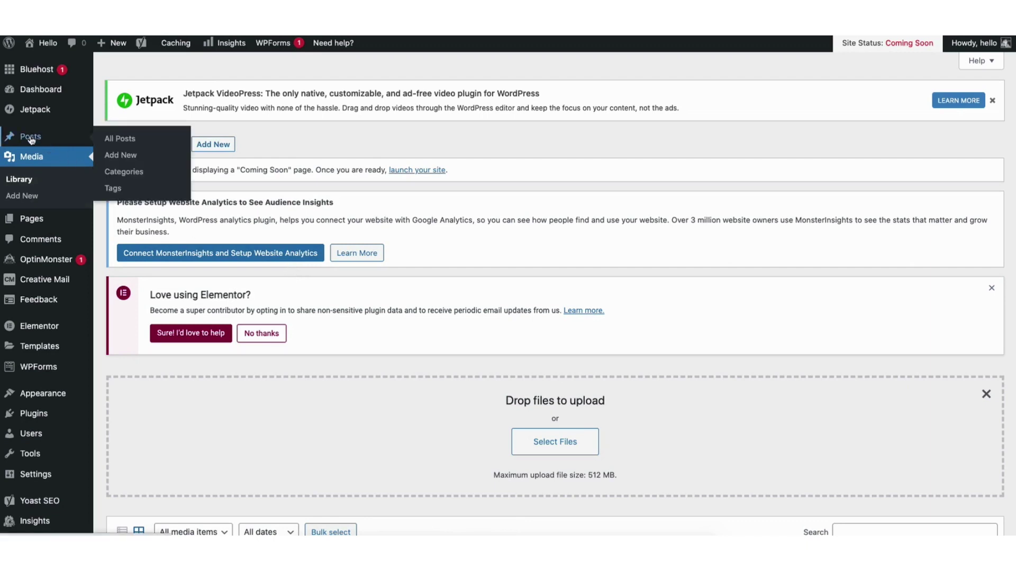
click(124, 140)
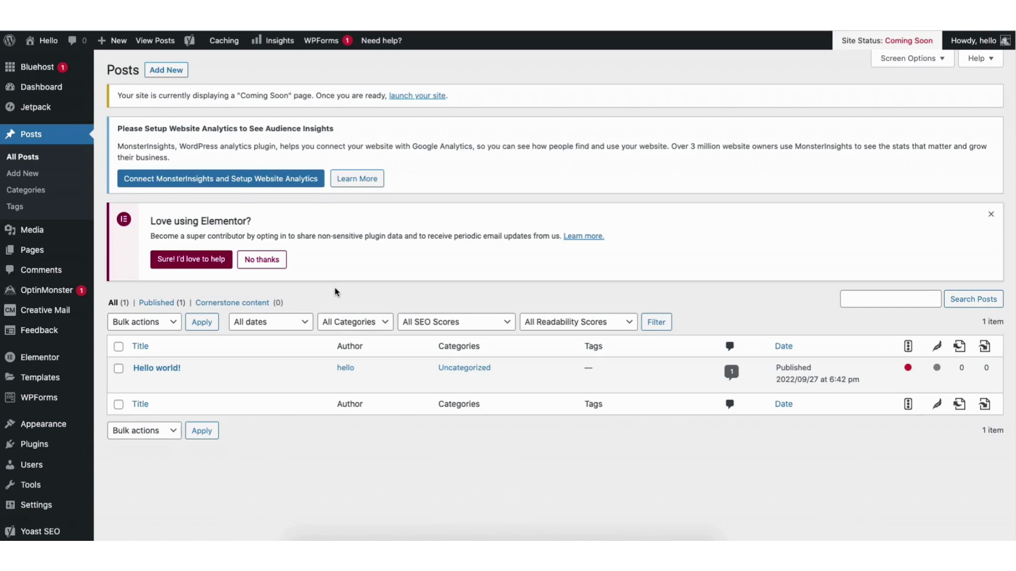
click(40, 271)
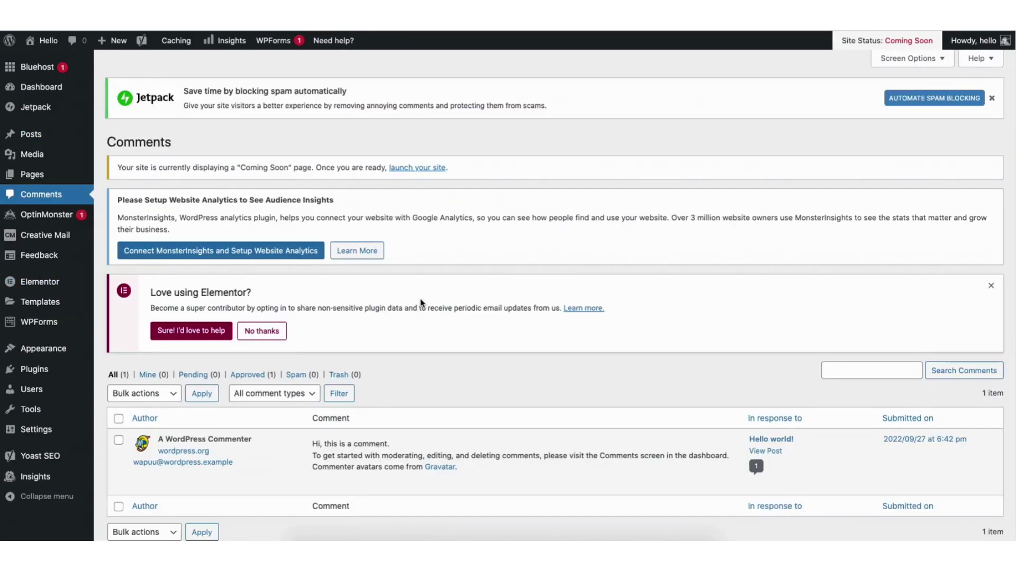
mouse_move(338, 457)
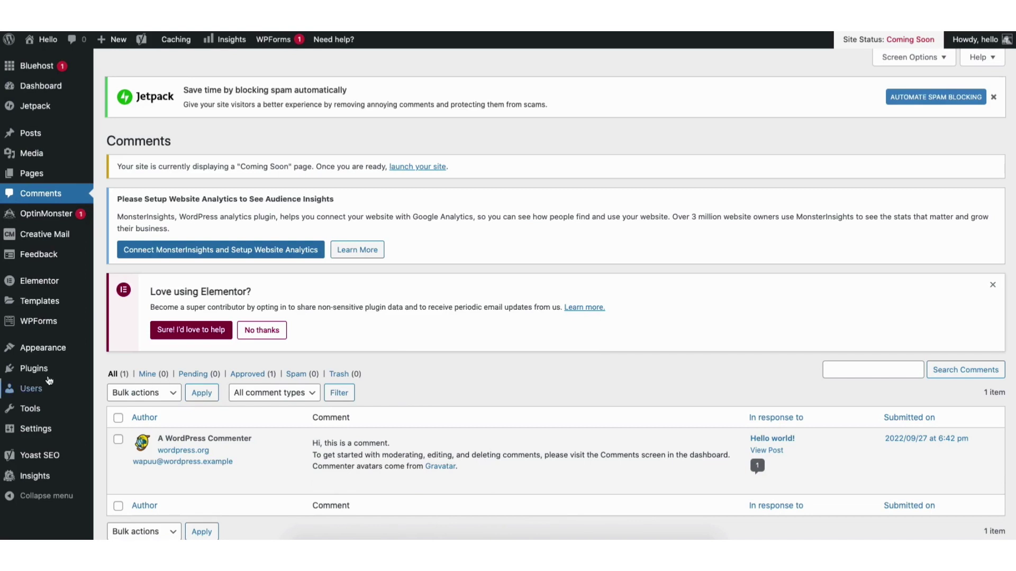
mouse_move(41, 370)
click(122, 389)
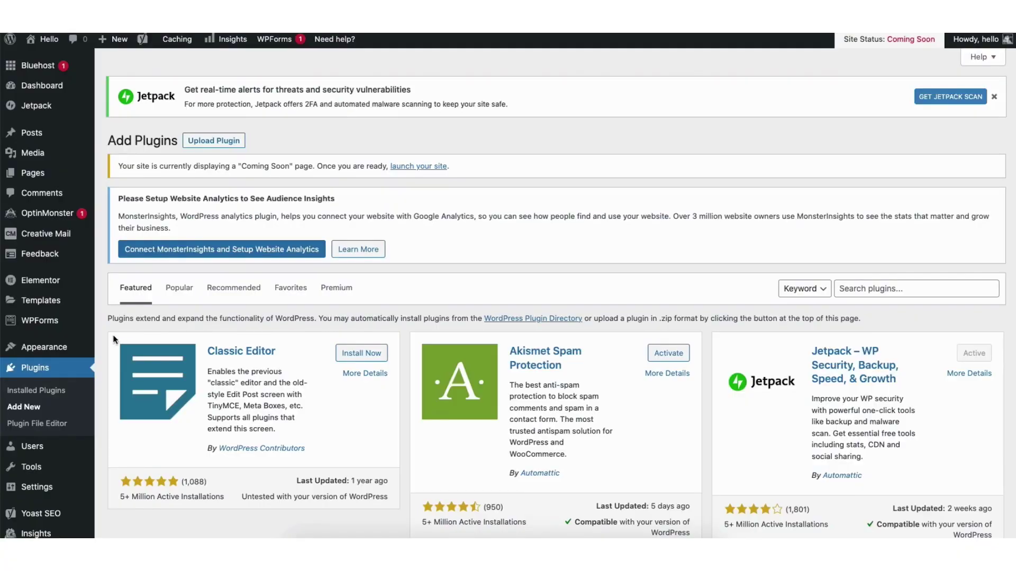
Open the site's menu settings and add Sample Page as the last item of the Primary Menu.
mouse_move(44, 353)
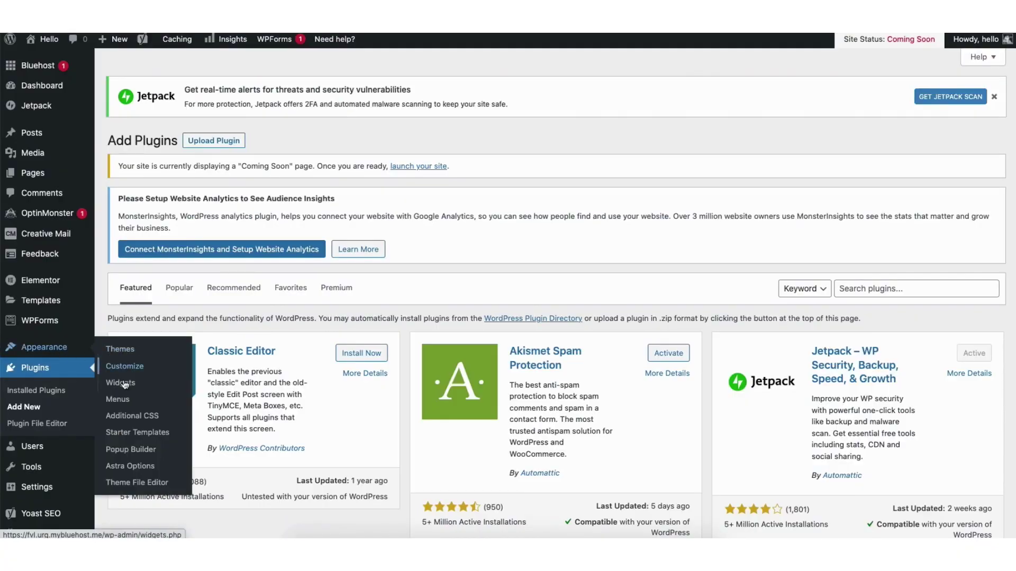
click(117, 400)
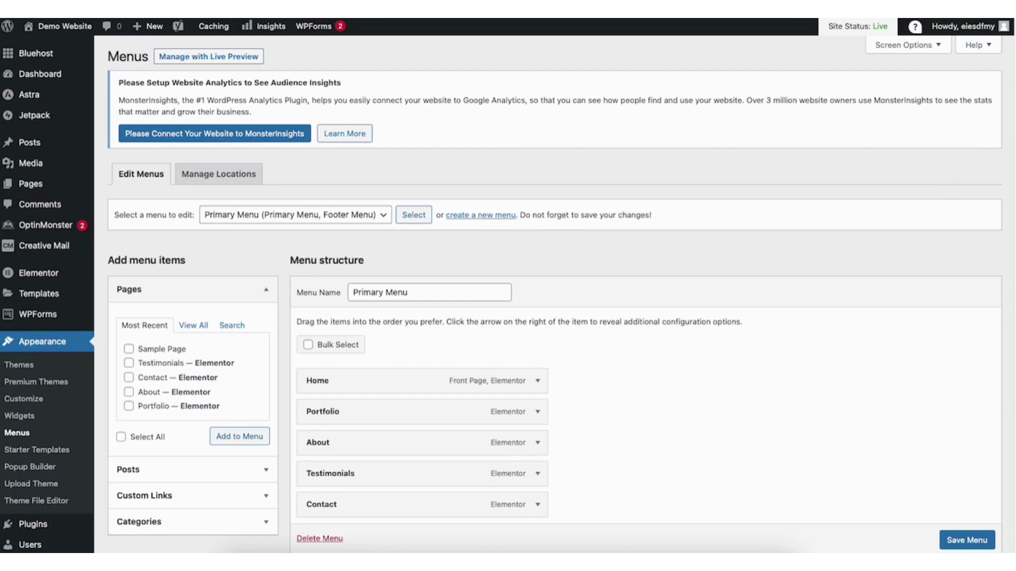
scroll(508, 291, down, 5)
scroll(508, 291, down, 1)
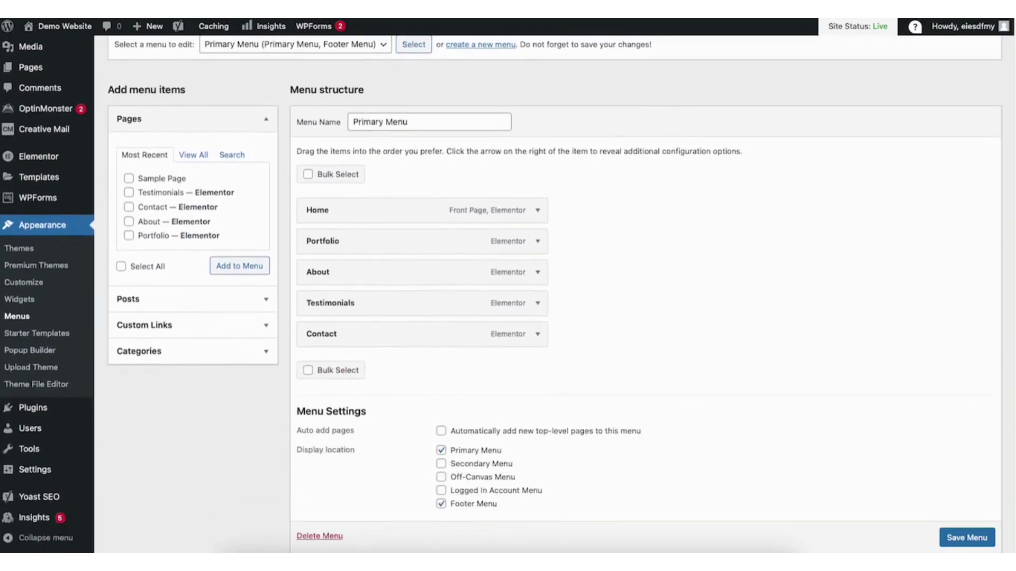
click(129, 179)
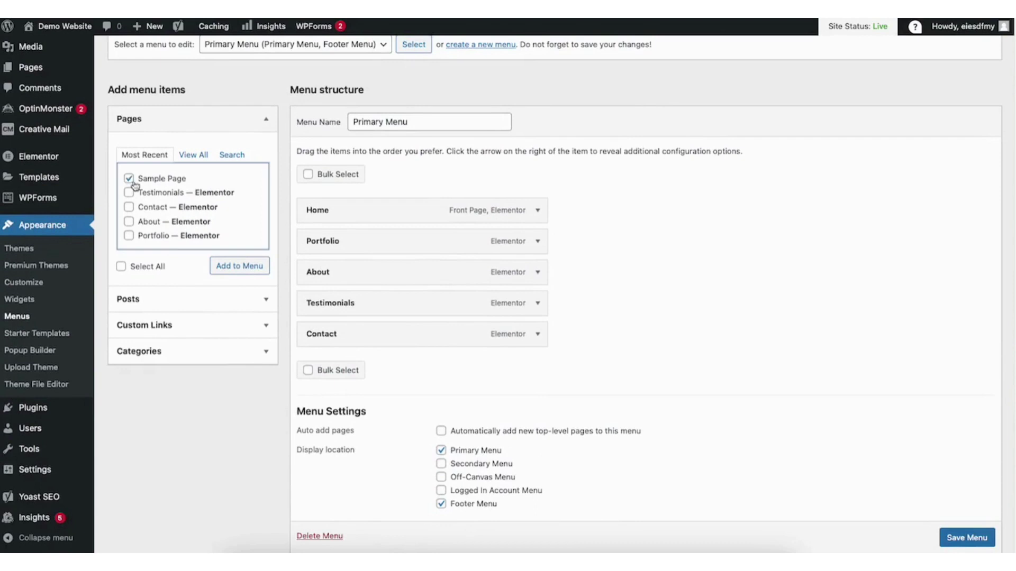
click(236, 267)
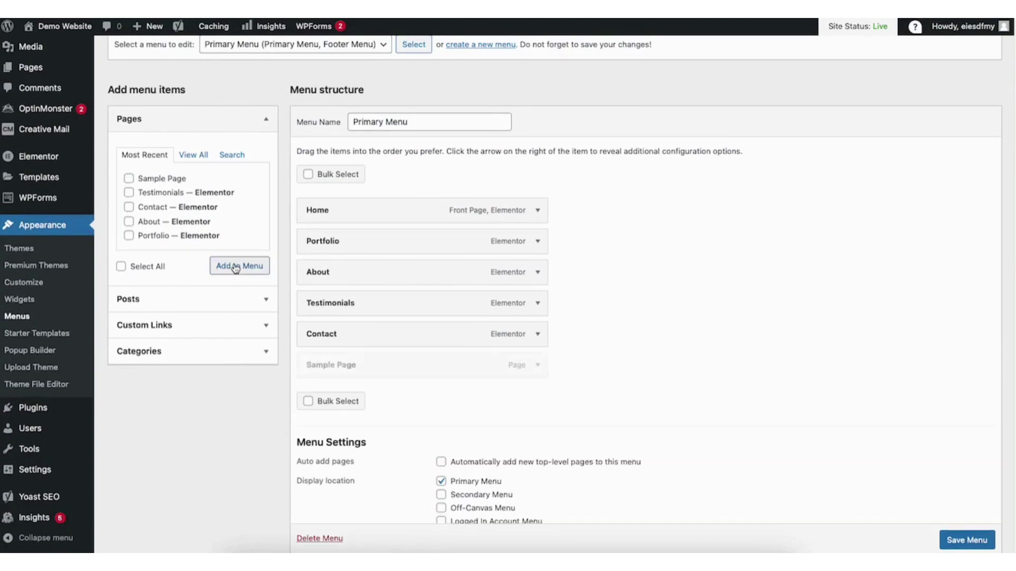
drag(343, 357, 465, 363)
View the Portfolio menu item's settings and its Remove option, and collapse the item without changes.
click(537, 241)
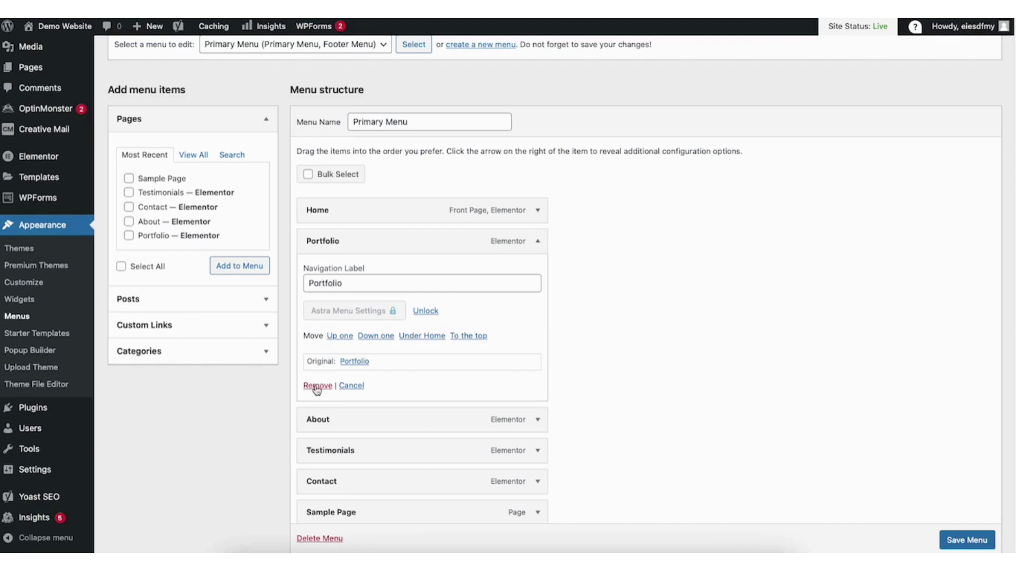
click(537, 241)
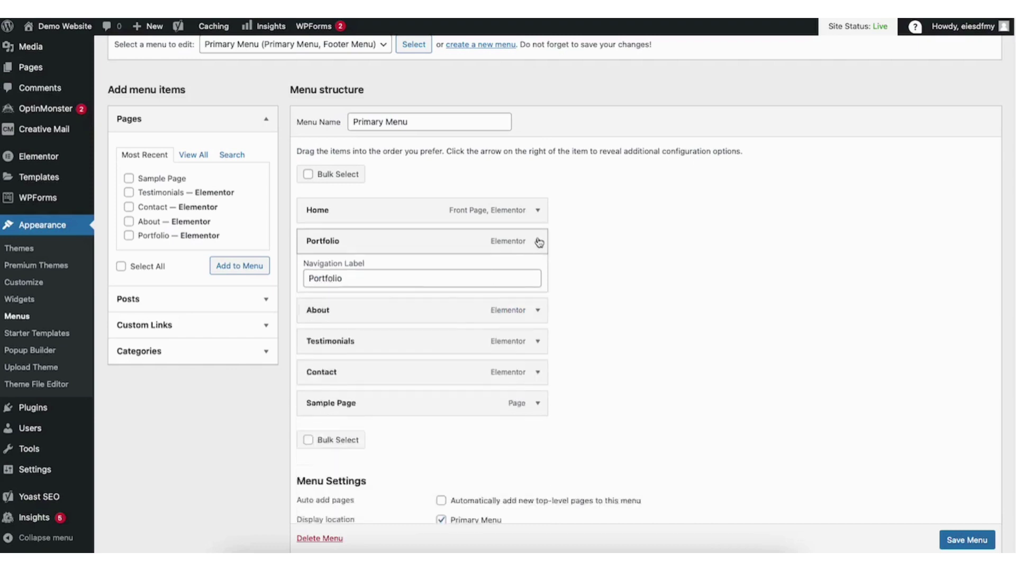
scroll(1001, 133, up, 3)
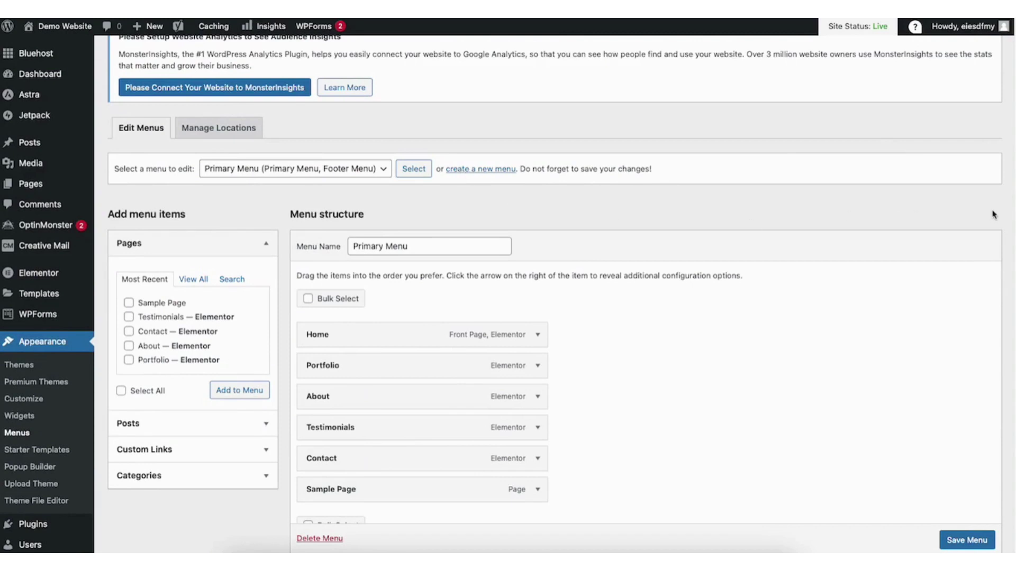
scroll(948, 274, down, 3)
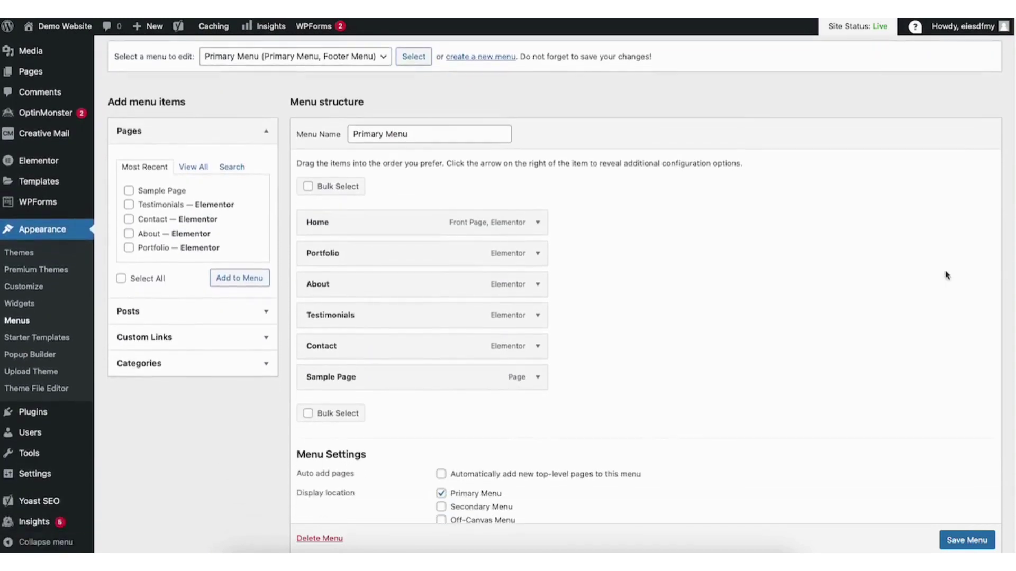
Add a second Sample Page, nest both Sample Page items under Portfolio, and save the Primary Menu.
click(129, 191)
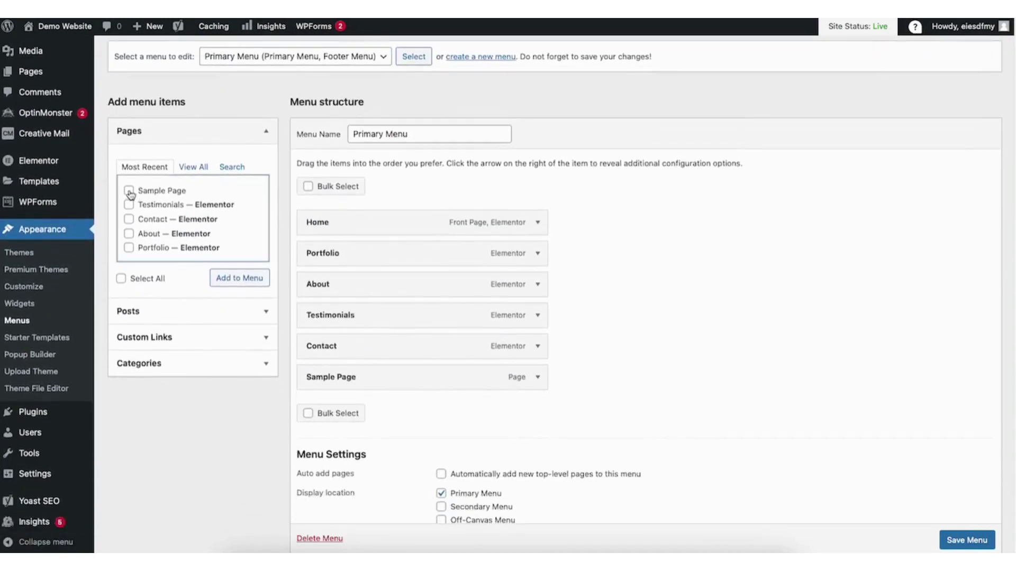
click(224, 279)
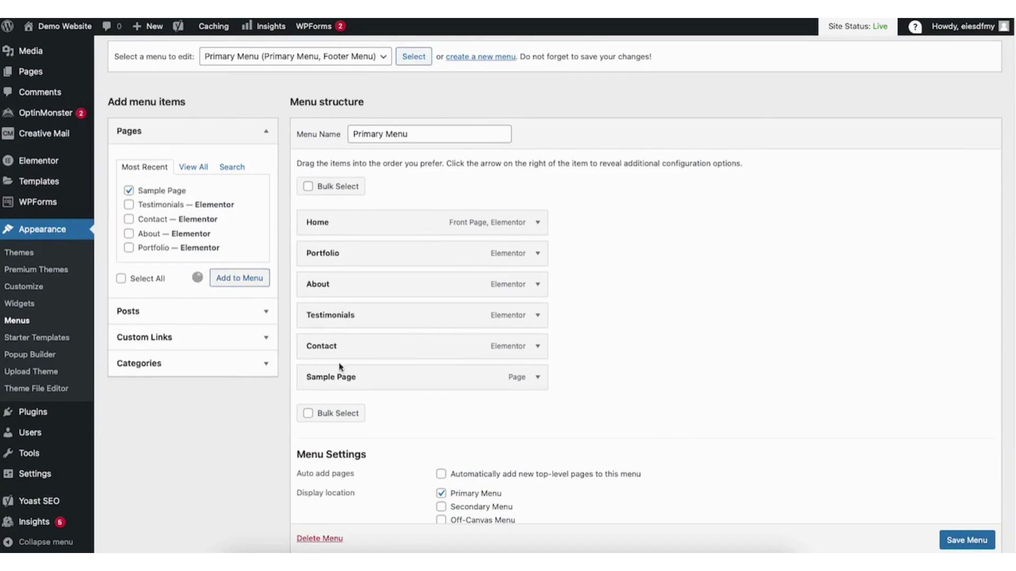
drag(334, 381, 379, 283)
drag(347, 411, 372, 317)
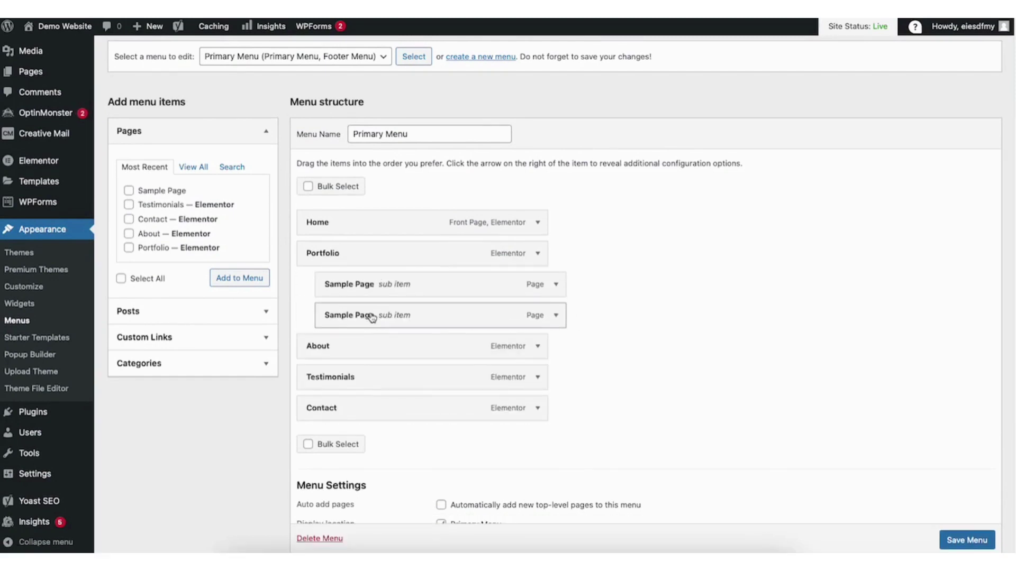
click(964, 539)
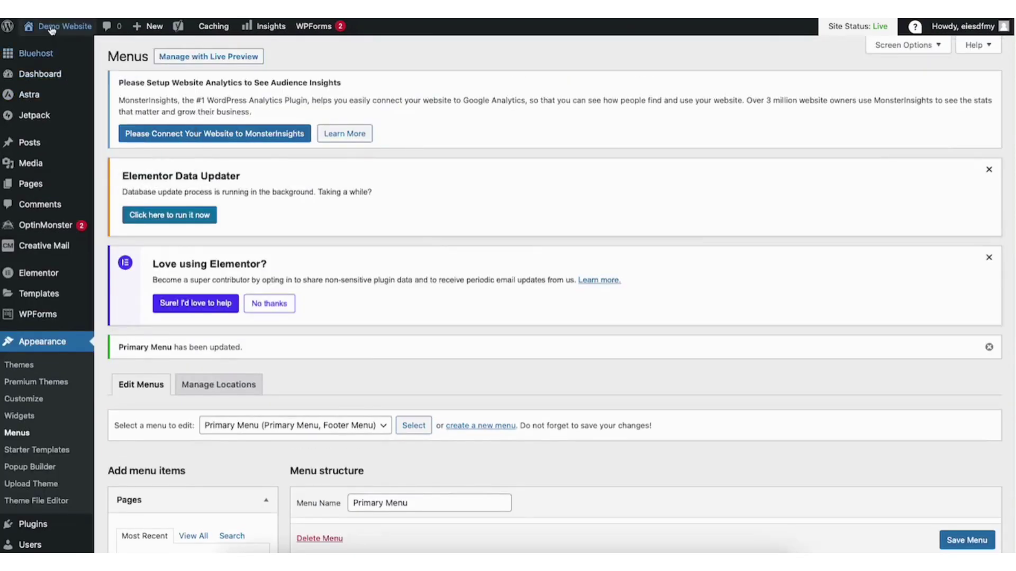
Customize the live site's transparent header by setting the submenu text/link color to orange, and check it on the Portfolio submenu.
mouse_move(44, 49)
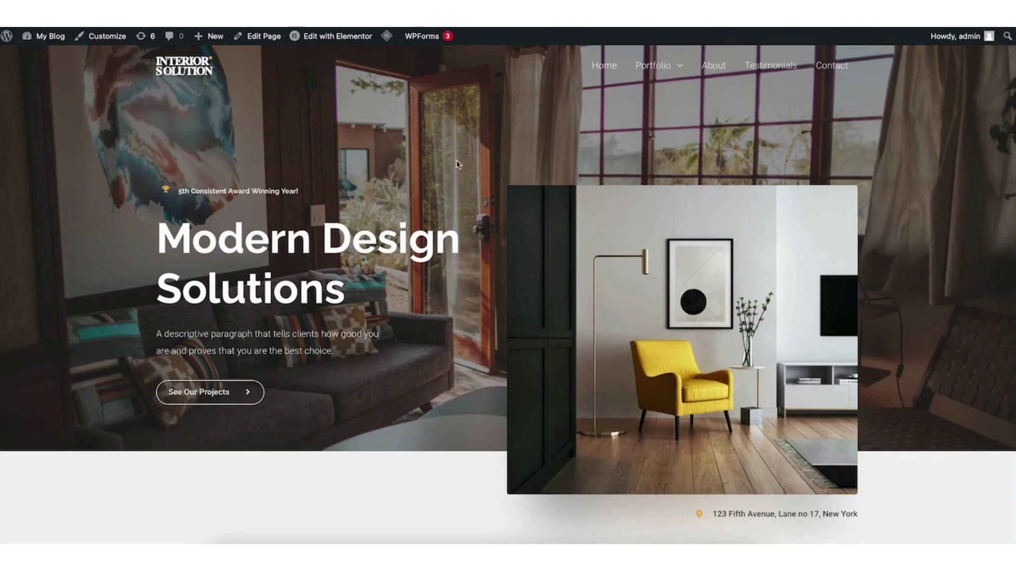
mouse_move(660, 70)
click(105, 37)
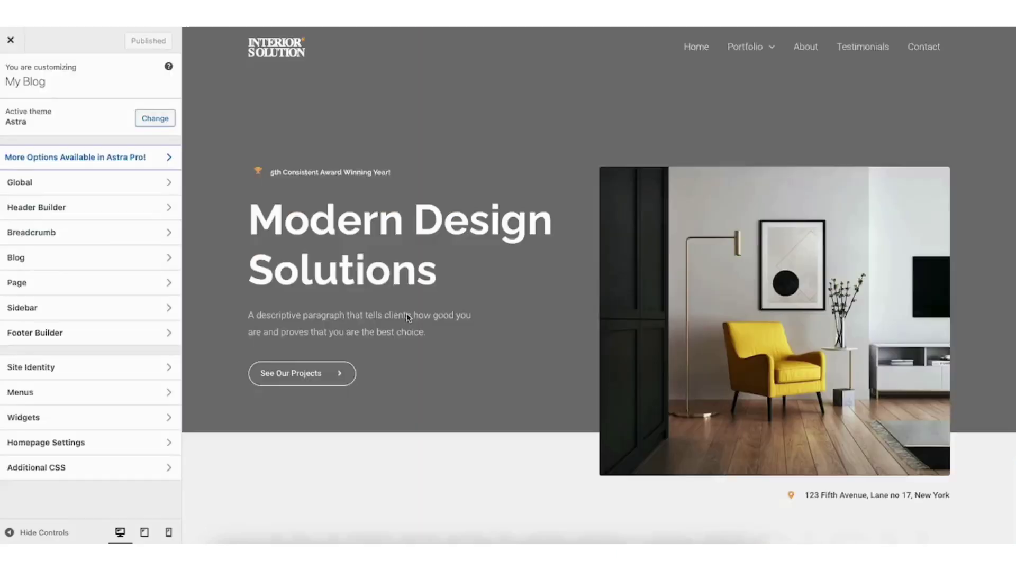
click(59, 208)
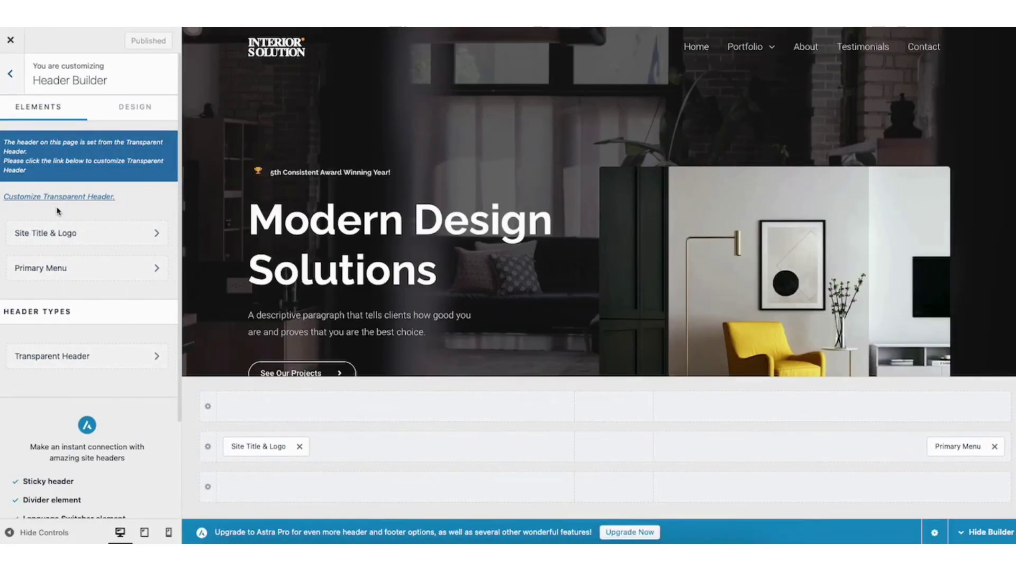
click(68, 360)
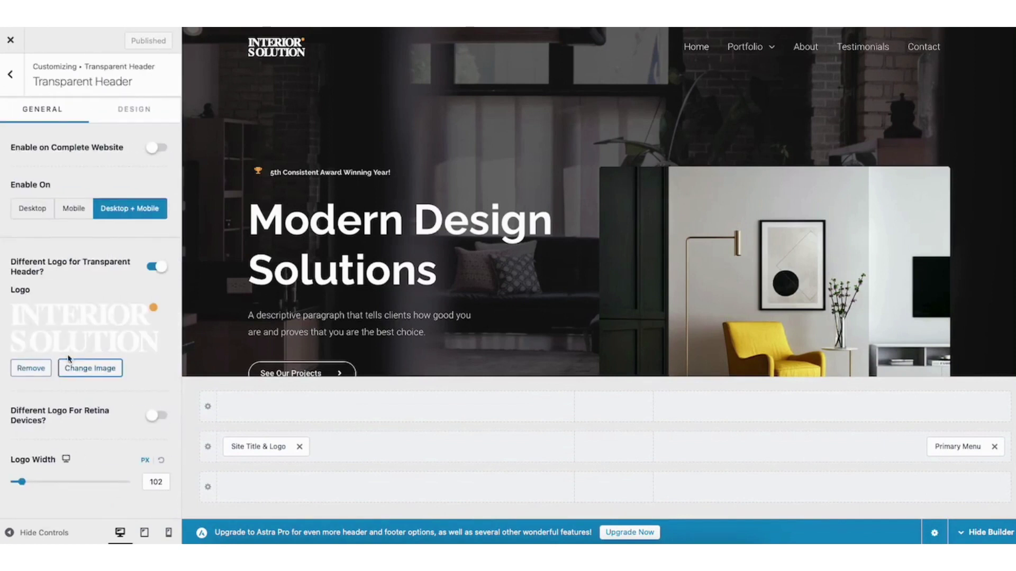
click(131, 113)
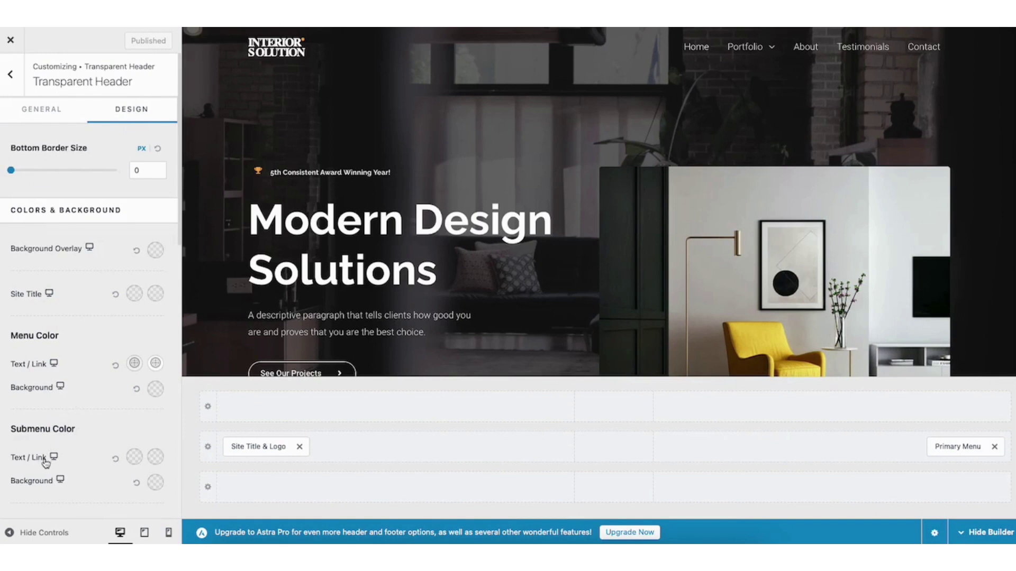
click(135, 458)
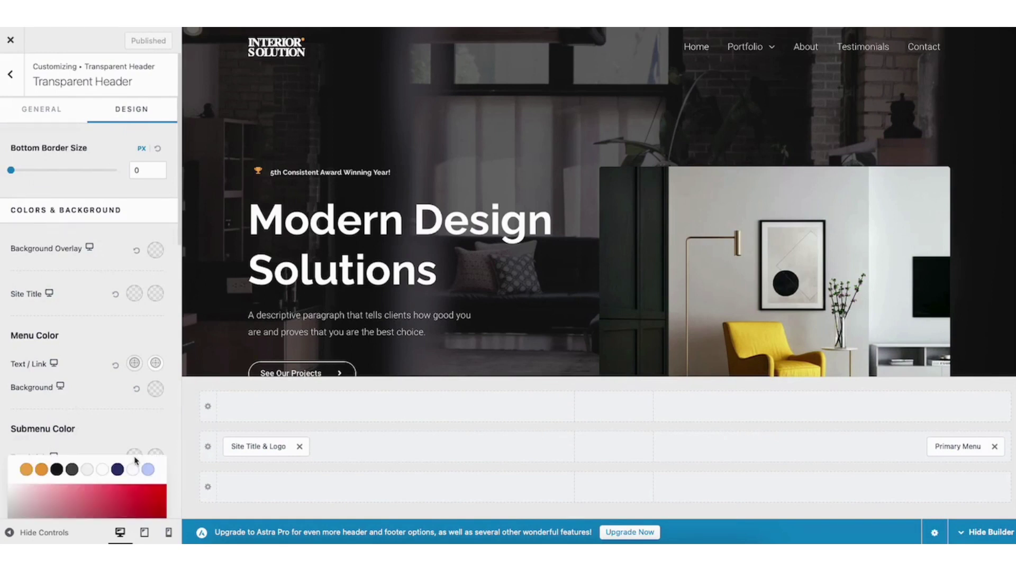
click(42, 470)
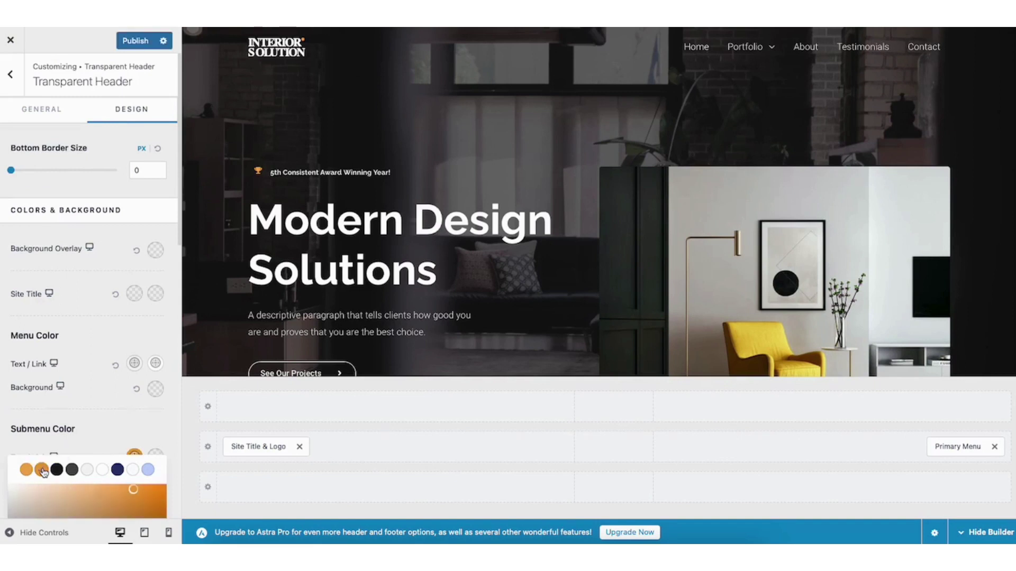
mouse_move(750, 56)
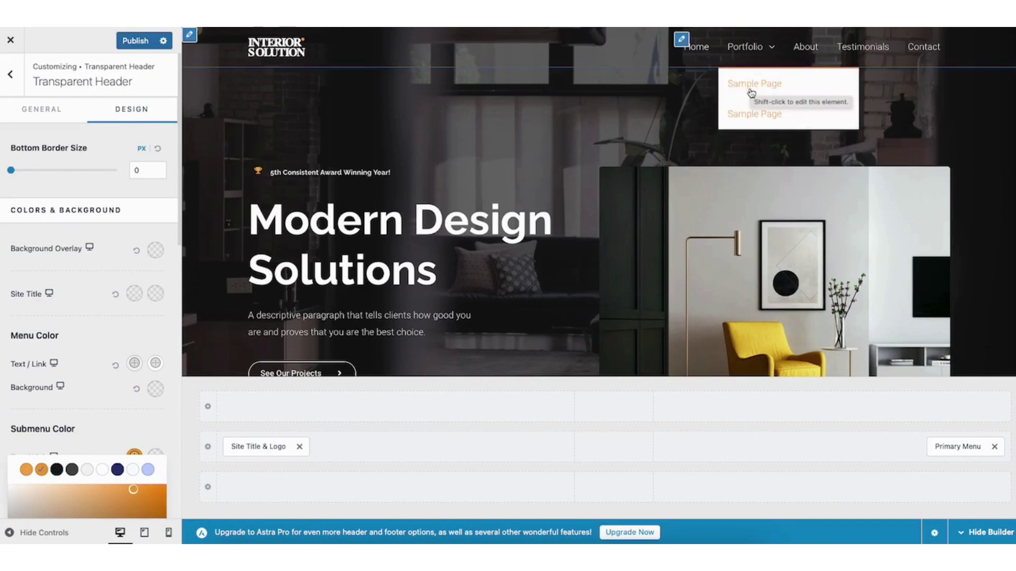
Set the transparent header's submenu text/link hover color to Color 9, check it on the Portfolio submenu, and publish the changes.
click(128, 421)
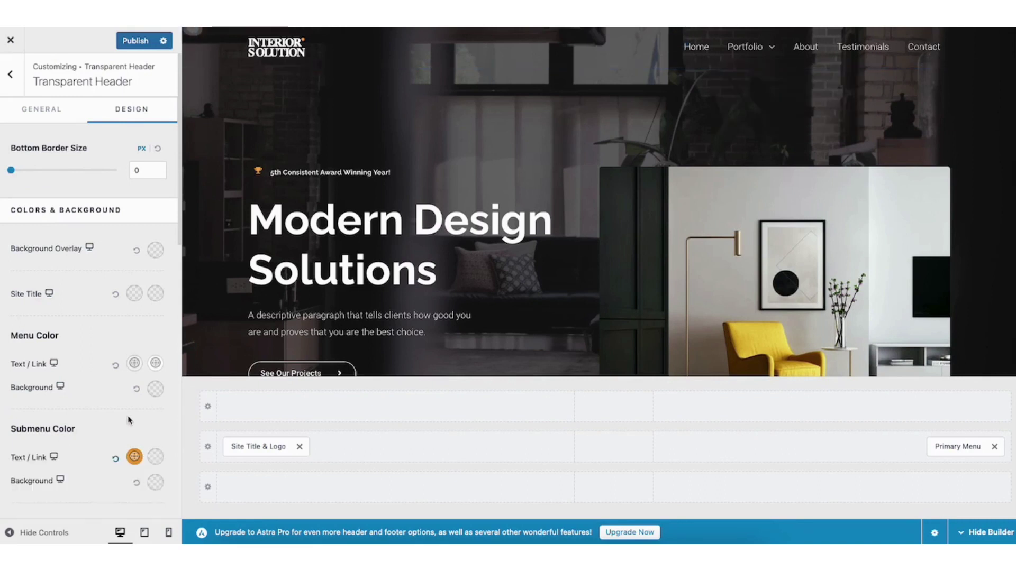
click(155, 456)
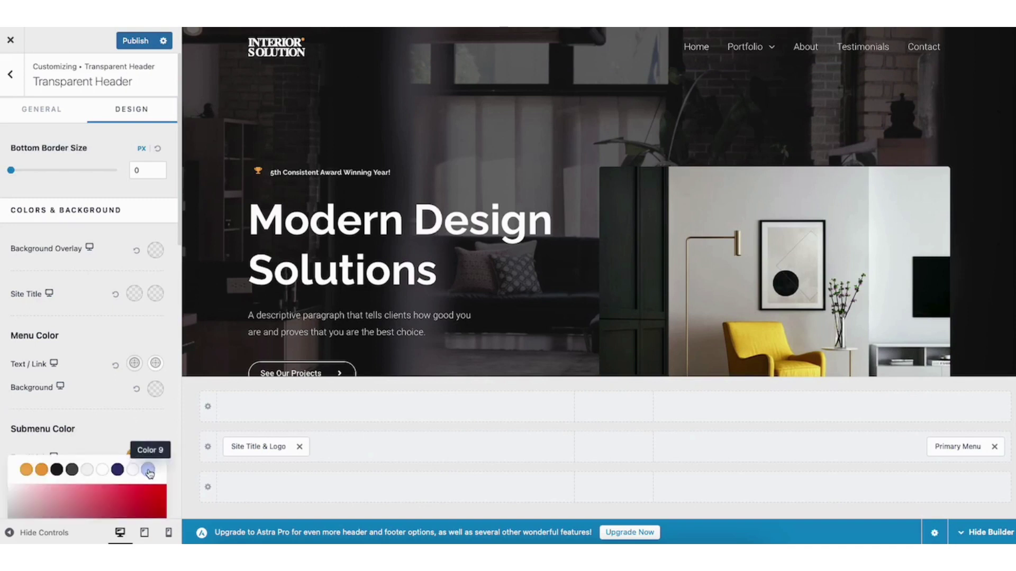
click(148, 470)
mouse_move(751, 79)
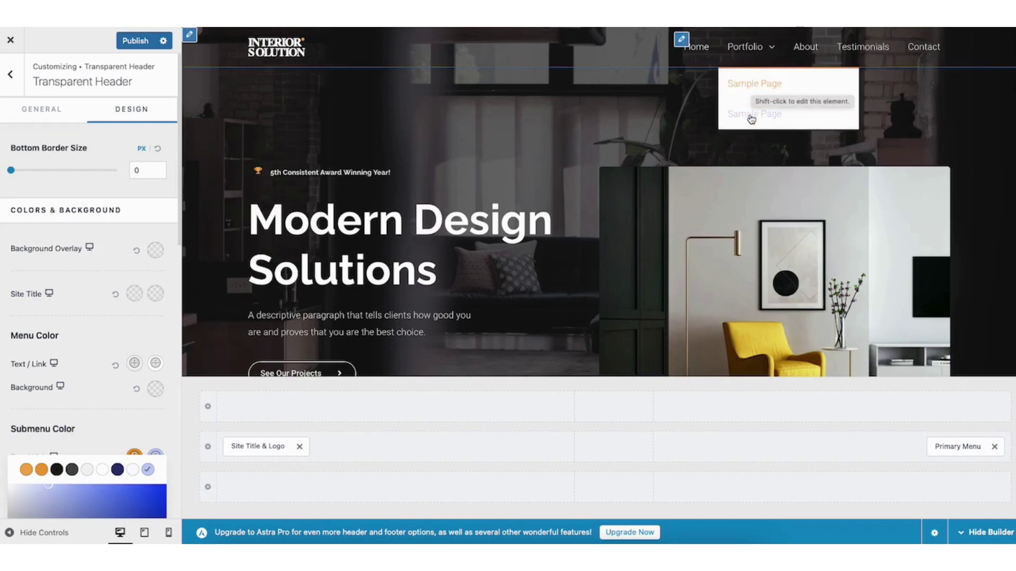
click(136, 42)
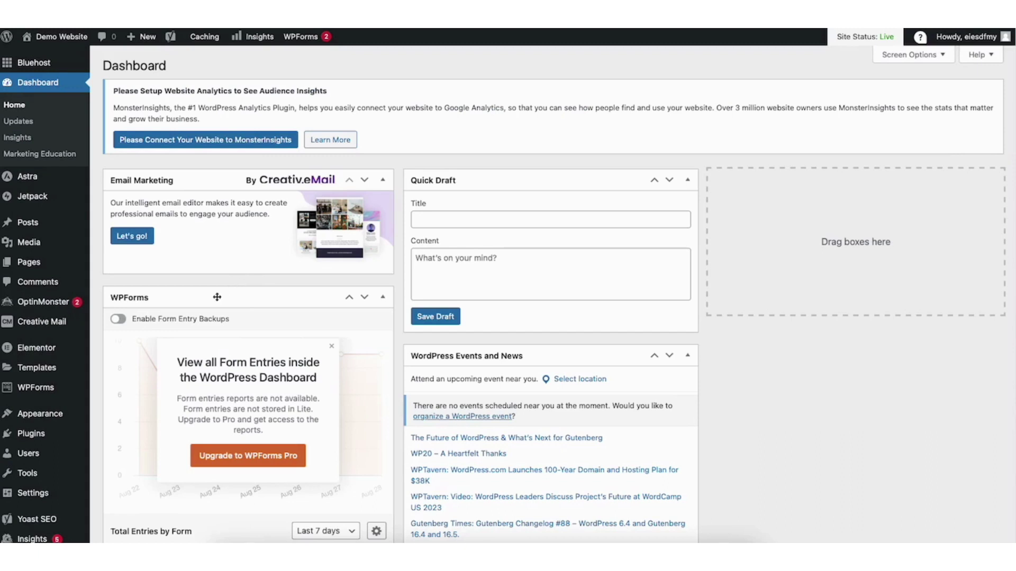
Open the theme customizer from the WordPress dashboard and go to its Footer Builder.
mouse_move(33, 418)
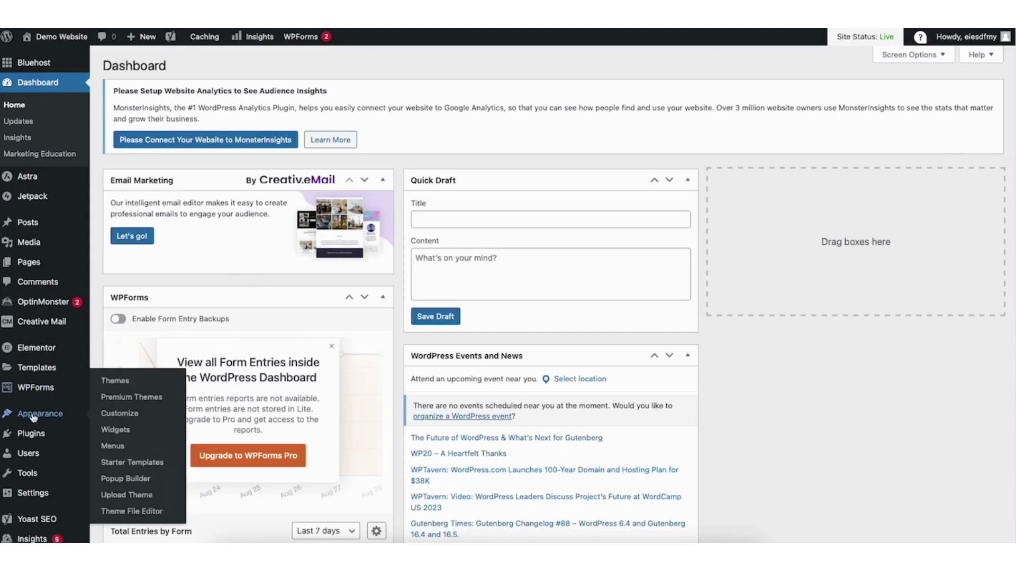
click(121, 414)
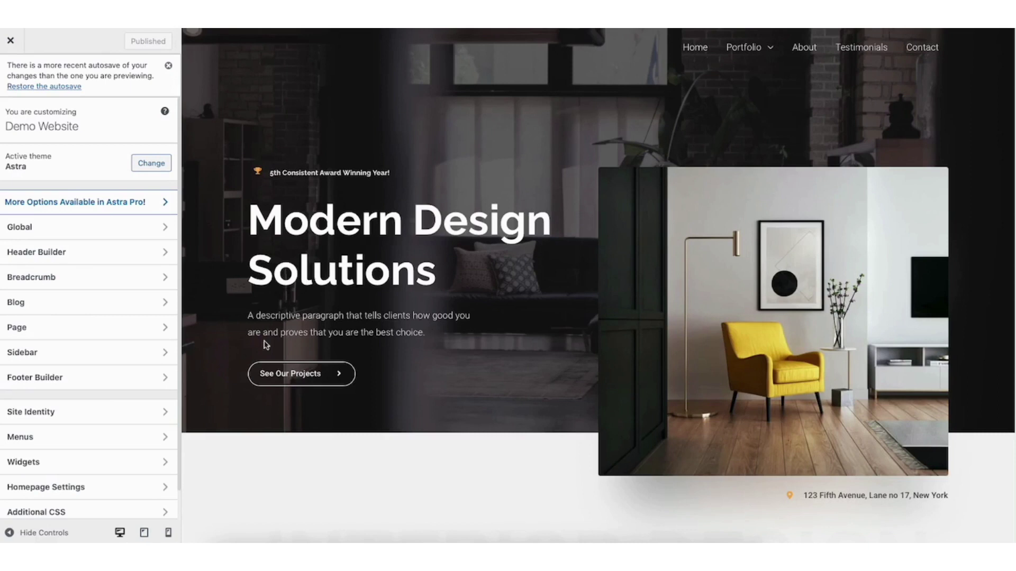
click(106, 379)
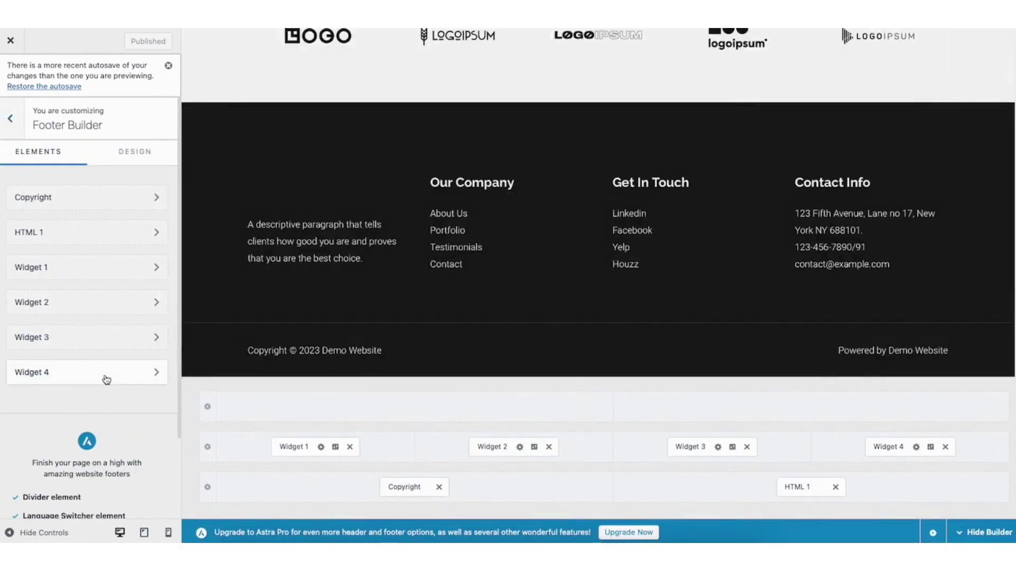
View footer Widget 1's content, the full library of blocks that can be added to it, and its design settings.
click(304, 447)
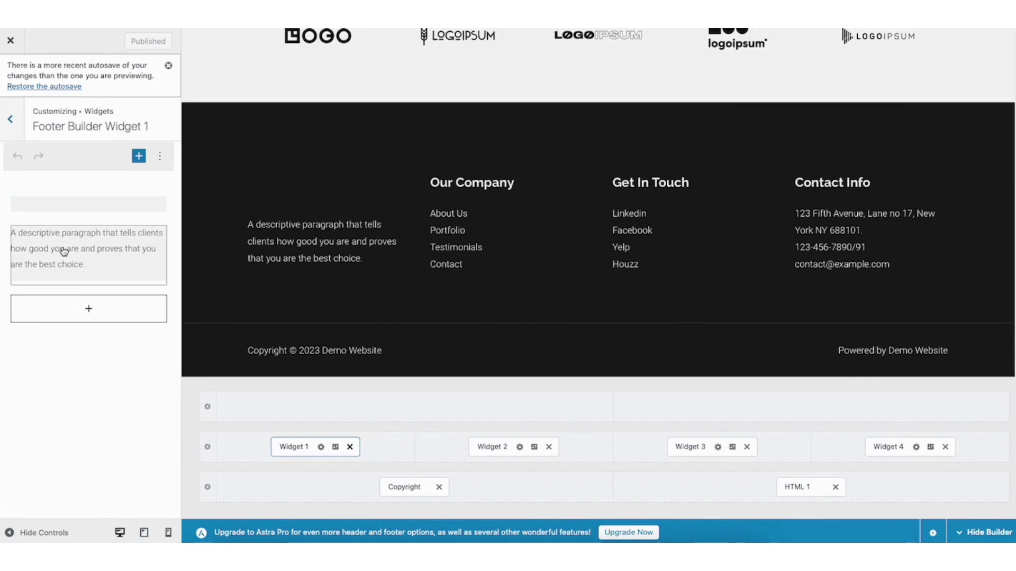
click(87, 308)
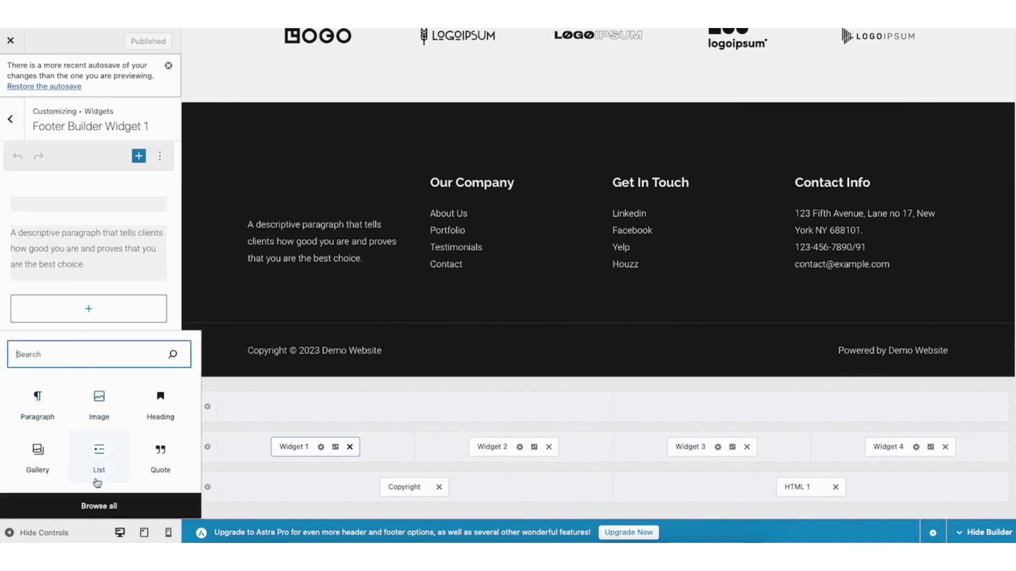
click(108, 505)
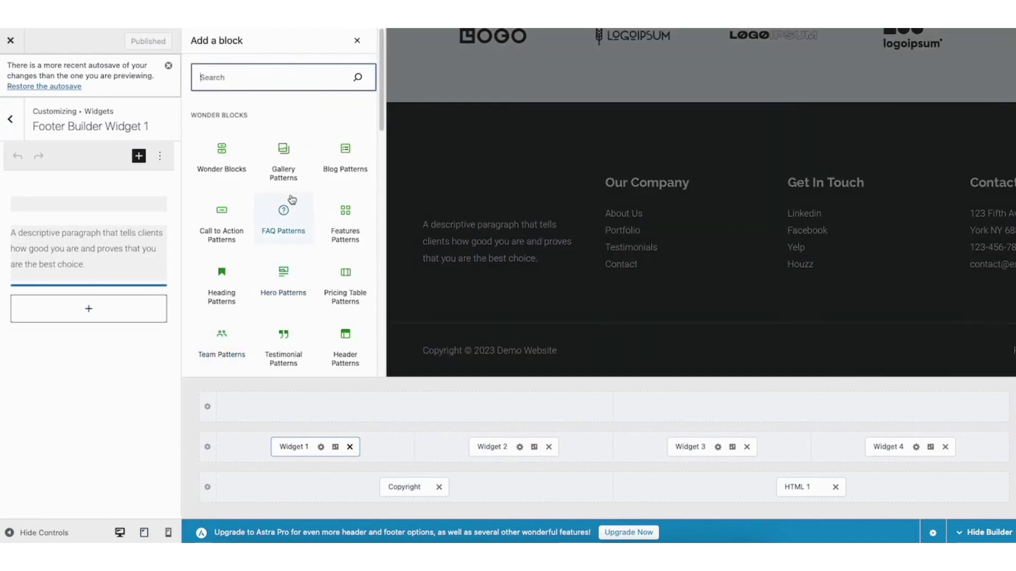
click(335, 449)
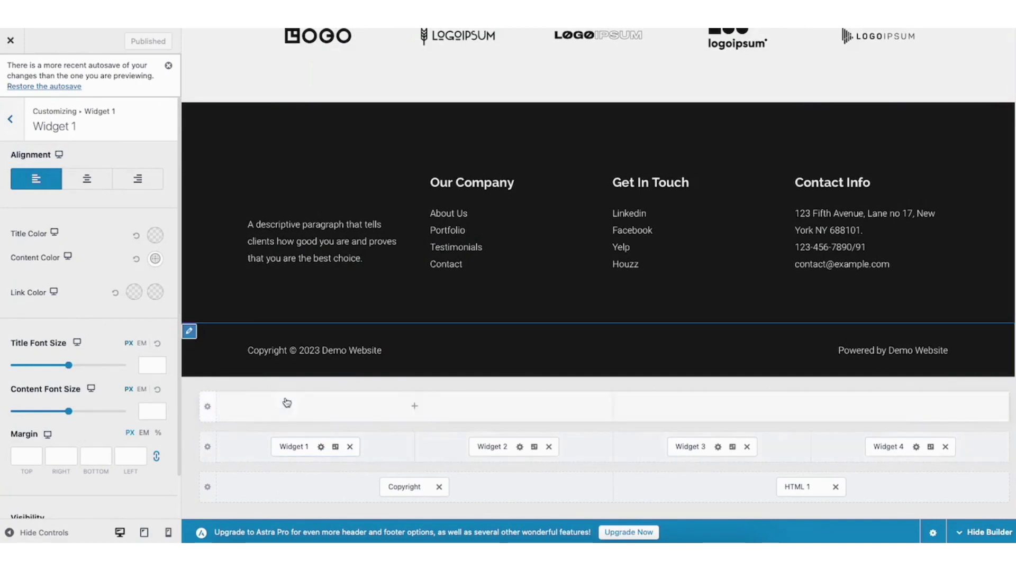
Set the Below Footer row to 3 columns, view the elements available for the row above the widgets, and return to the main customizer options.
click(189, 333)
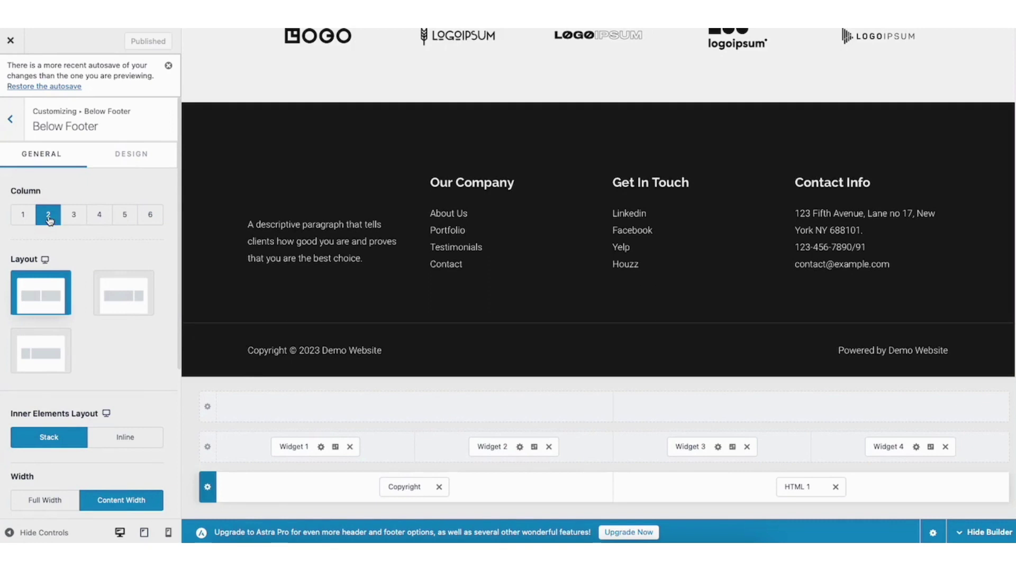
click(74, 218)
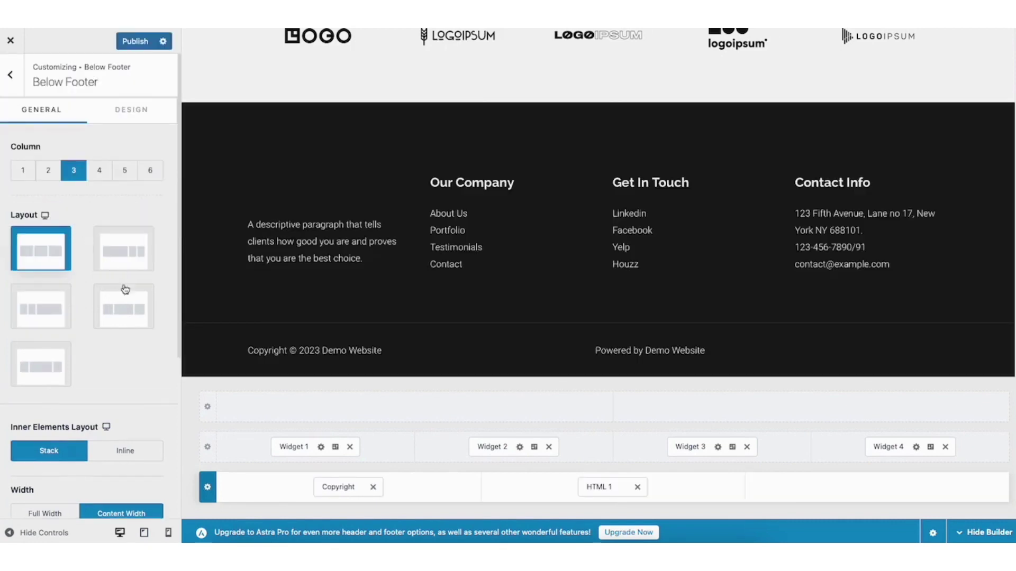
click(415, 409)
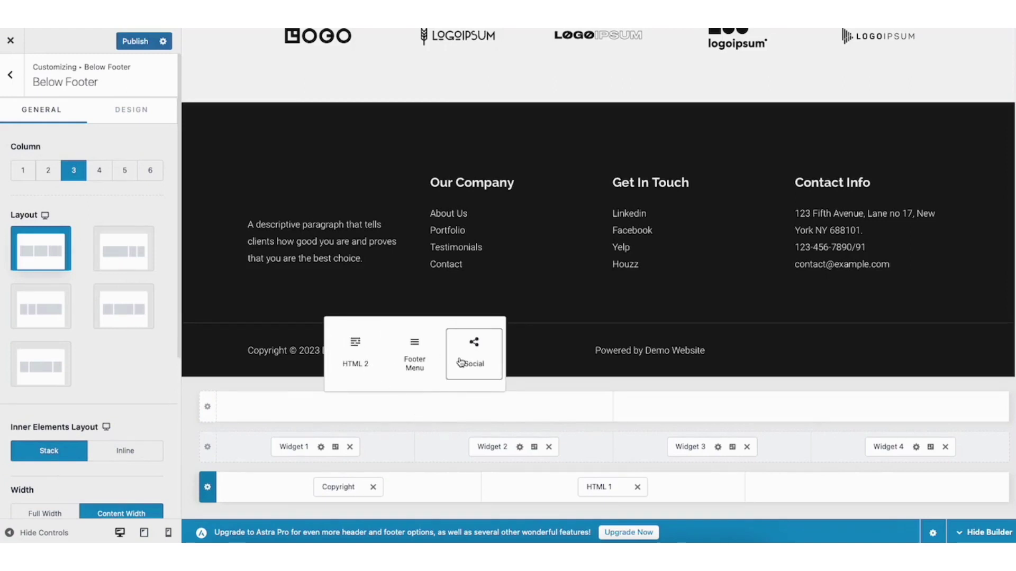
click(11, 76)
click(12, 78)
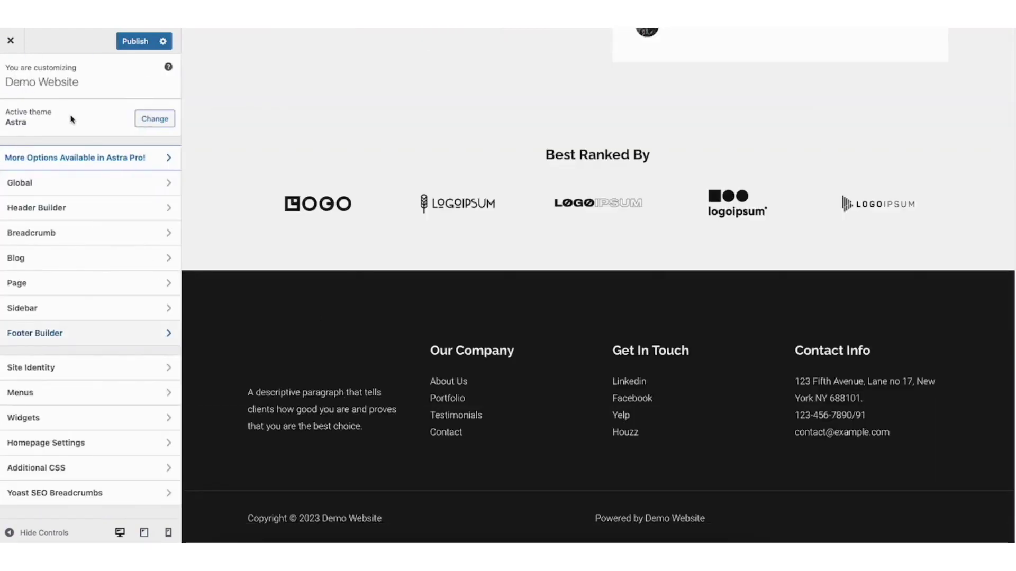
Review the Site Identity options, including the site icon's image upload and the site title and logo settings, without changing anything.
click(43, 367)
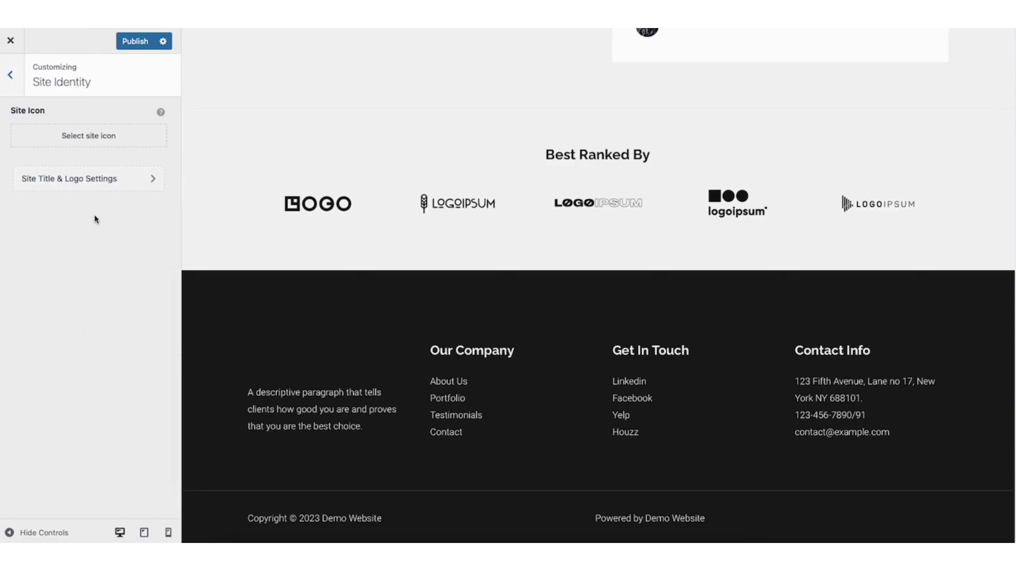
click(85, 141)
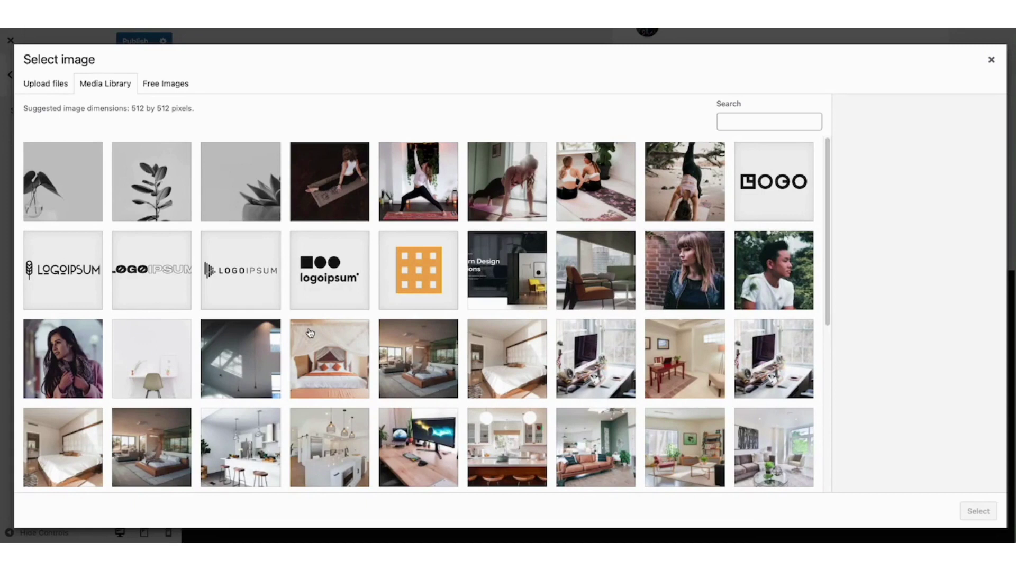
click(50, 87)
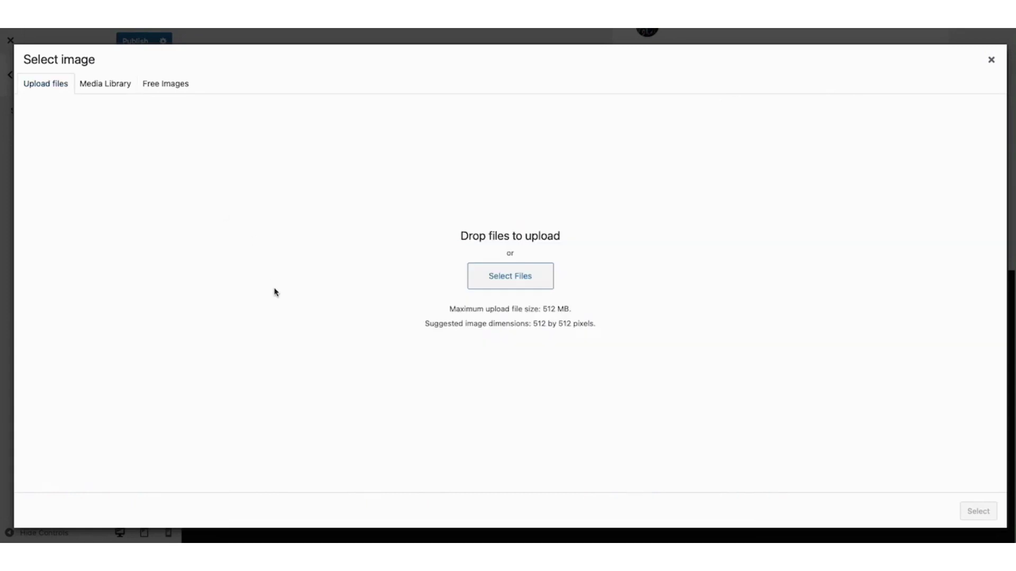
click(991, 60)
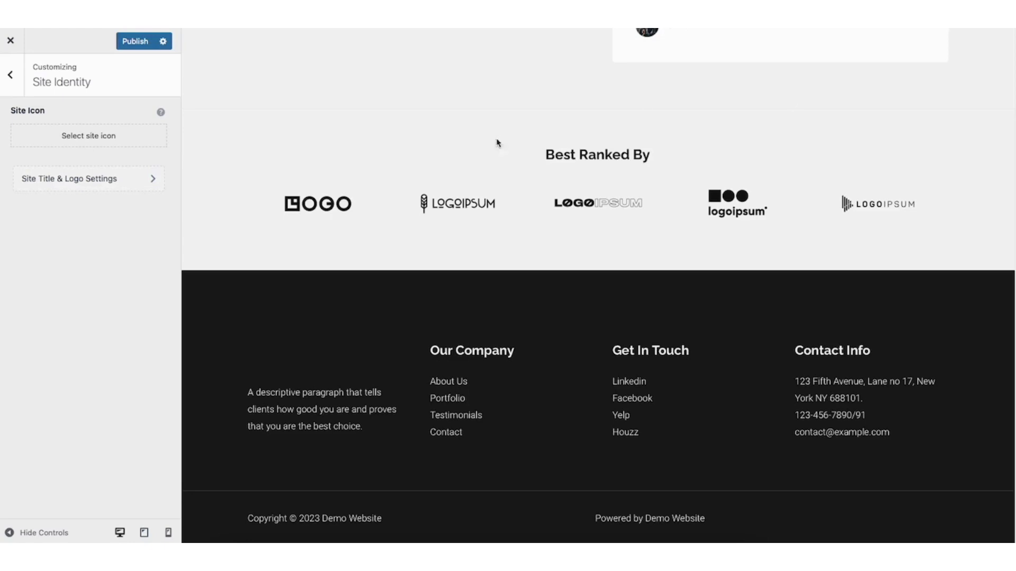
click(74, 181)
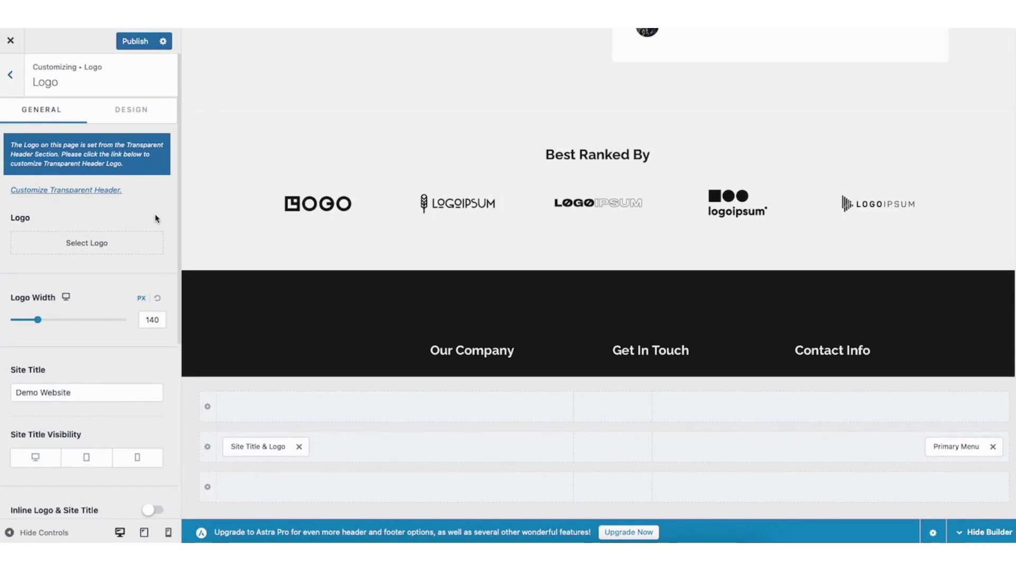
click(12, 76)
click(12, 74)
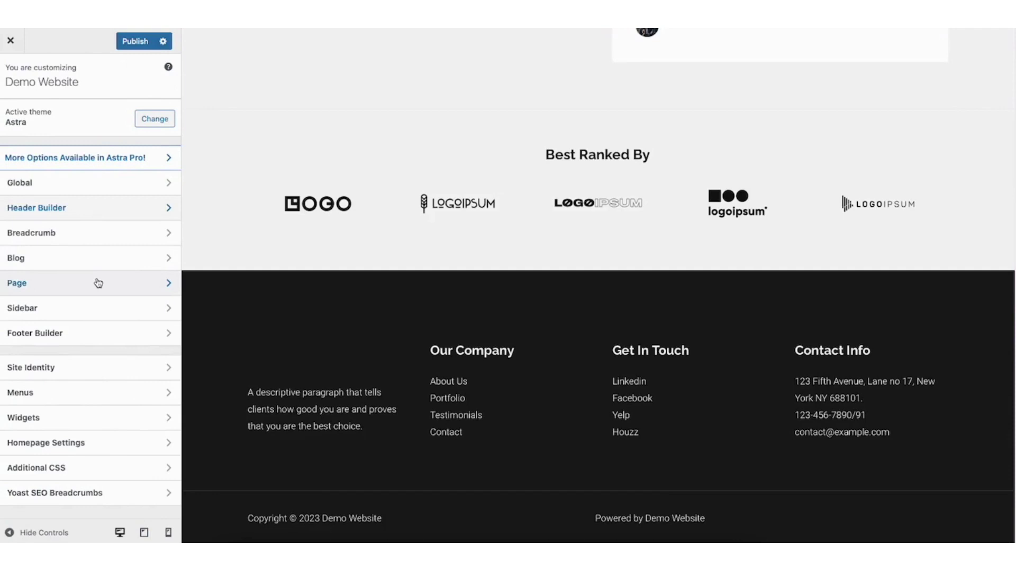
Examine the theme's global Typography and Colors settings and open the global Buttons settings.
click(77, 182)
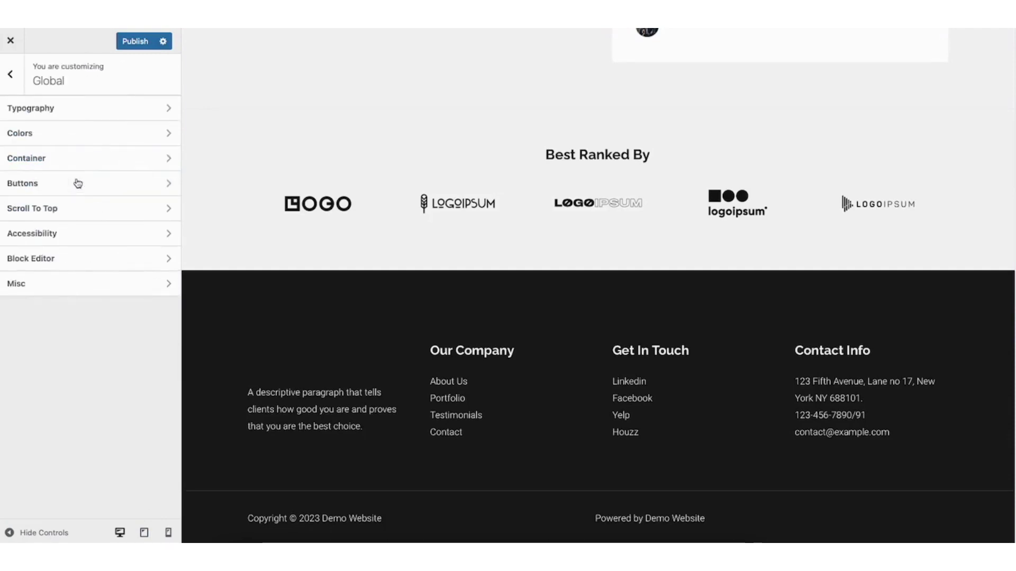
click(100, 108)
drag(179, 132, 197, 67)
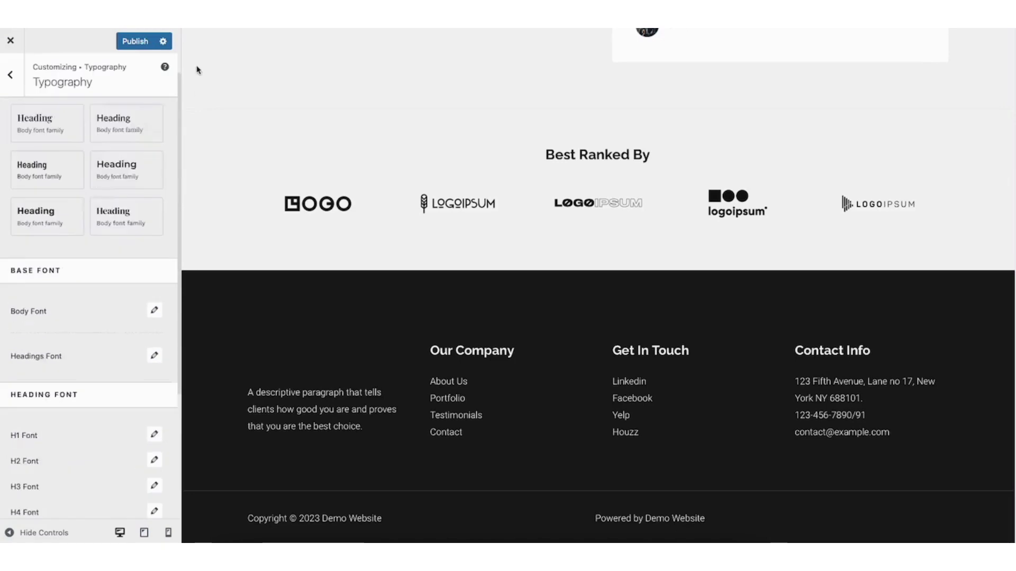
click(19, 66)
click(58, 132)
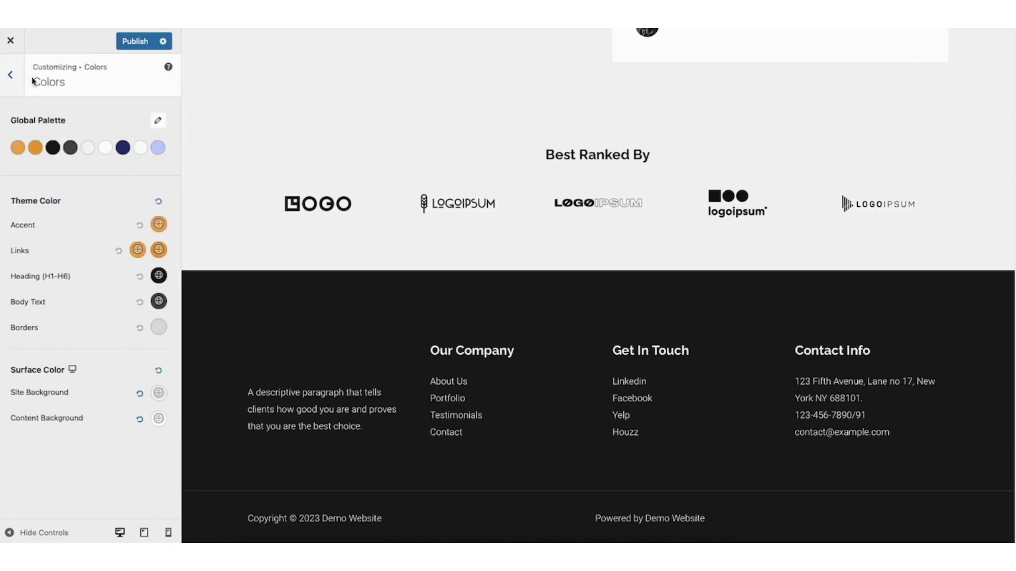
click(11, 76)
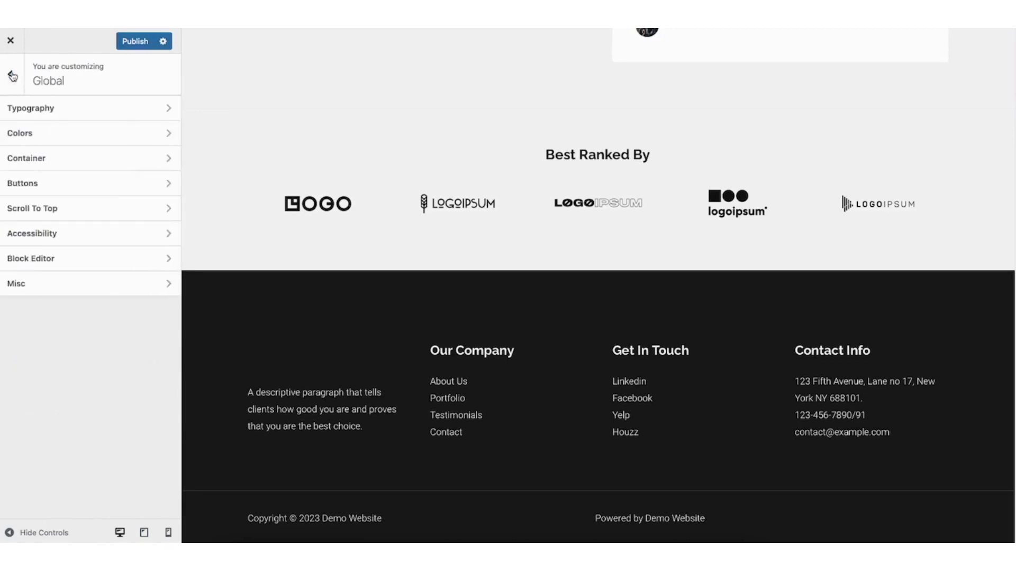
click(51, 184)
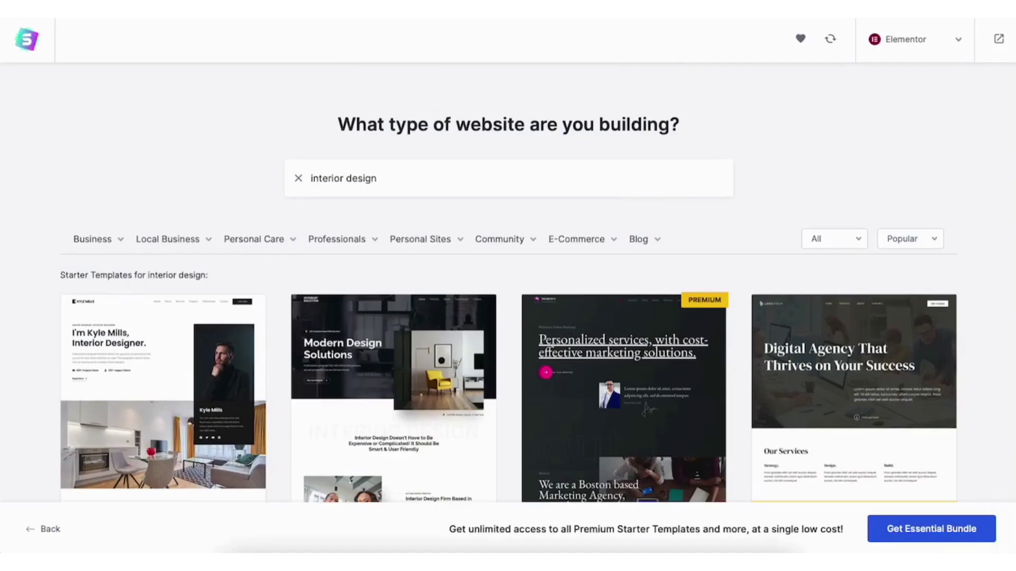
Browse the starter templates listed for interior design.
scroll(508, 282, down, 10)
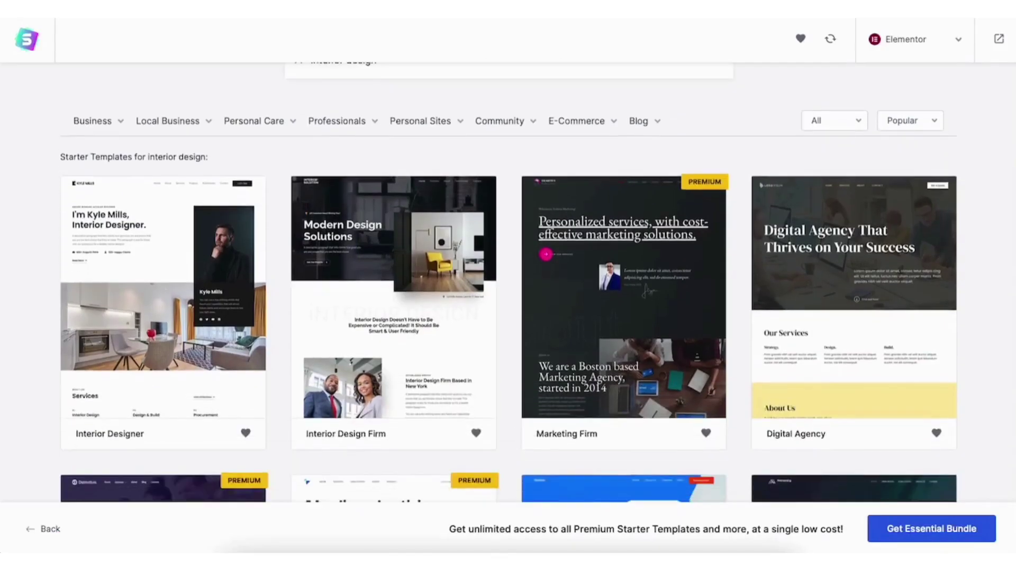
scroll(509, 282, down, 10)
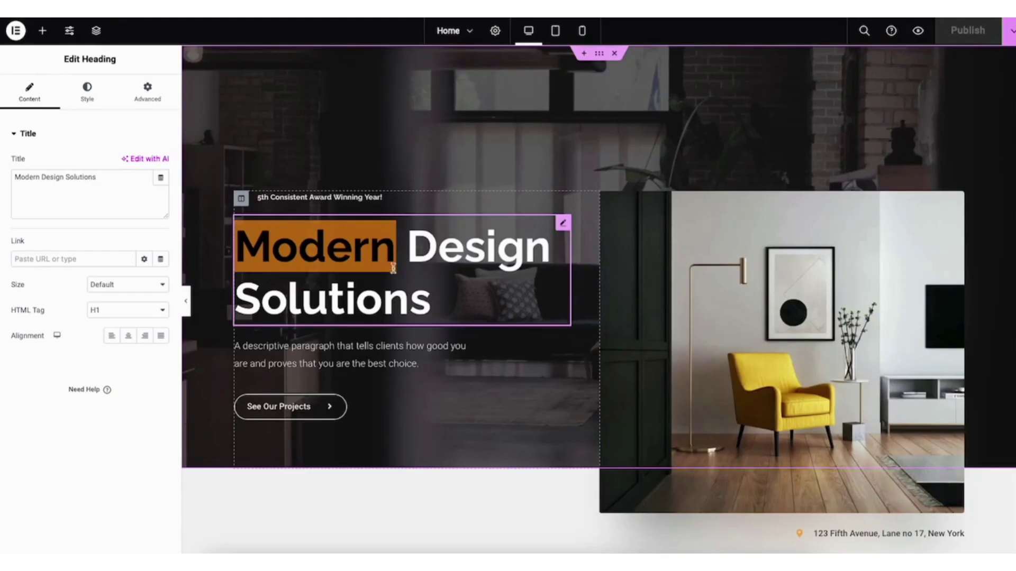
Replace the Home page's Modern Design Solutions heading with the text "INTERIOR DESIG" in Elementor.
drag(397, 243, 450, 290)
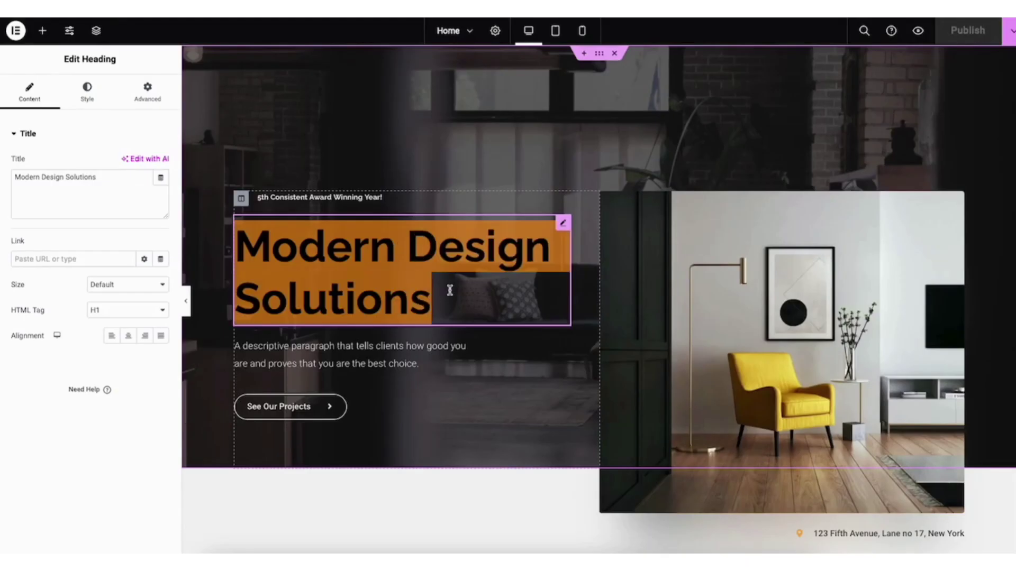
text(INTERIOR D)
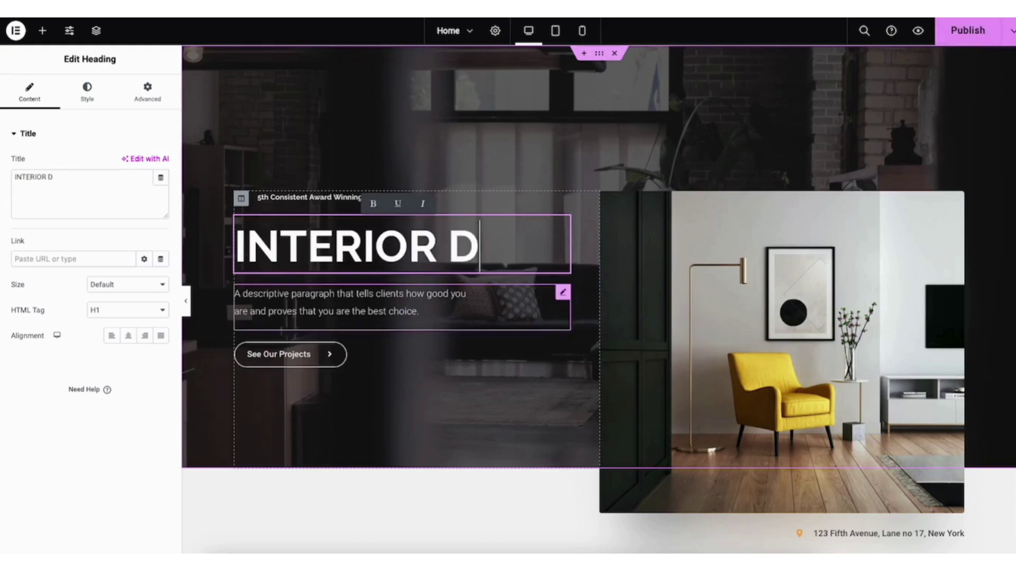
text(ESIG)
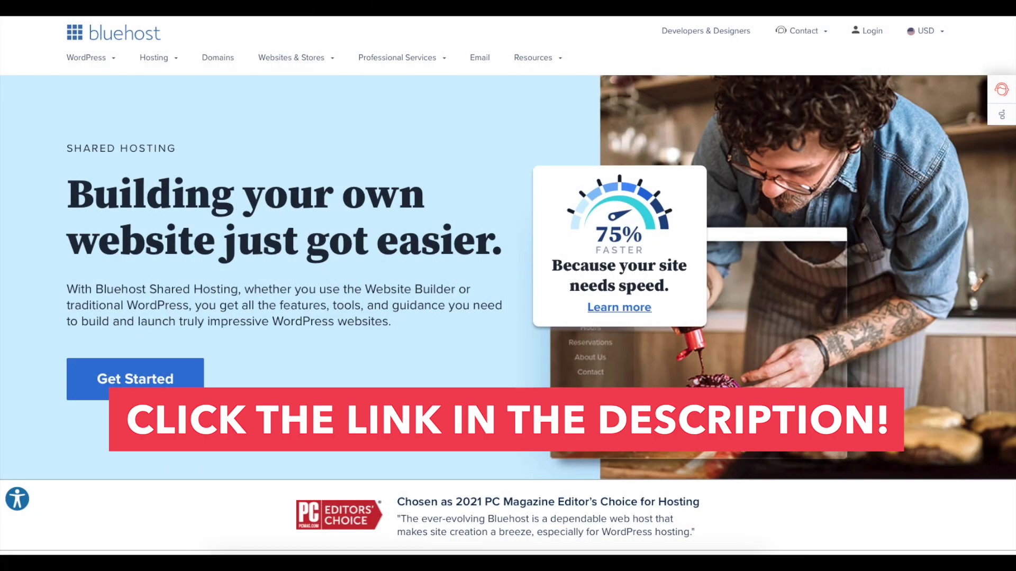
Examine the Bluehost shared hosting page and compare the Basic, Plus, Choice Plus and Pro plans' prices and features.
scroll(508, 286, down, 2)
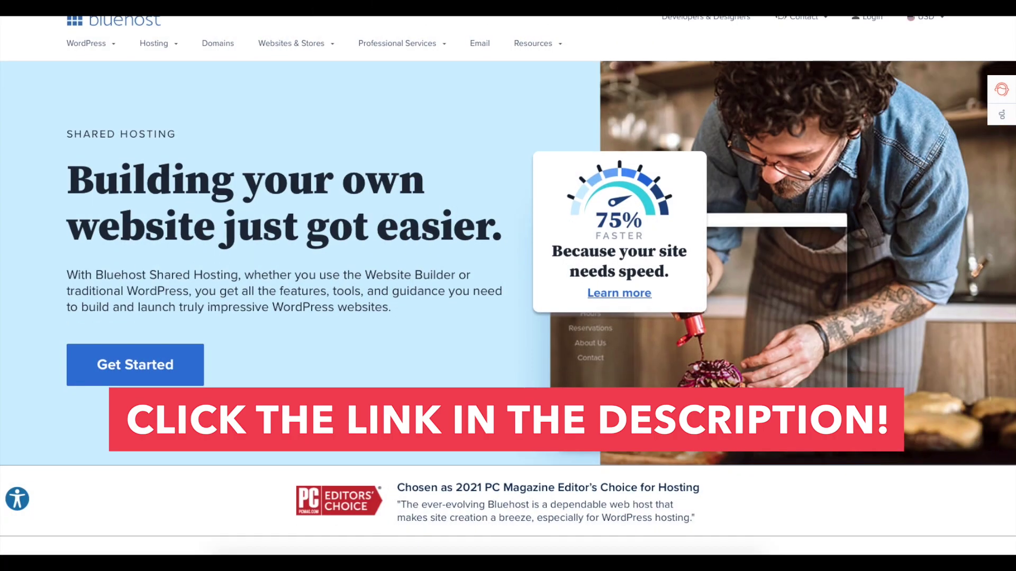
scroll(508, 286, down, 2)
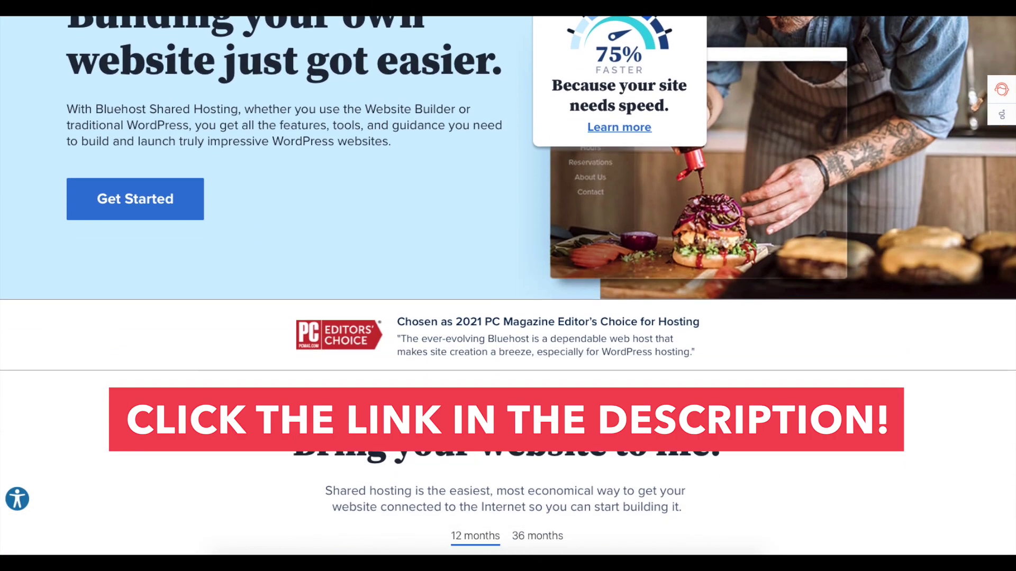
scroll(508, 286, down, 3)
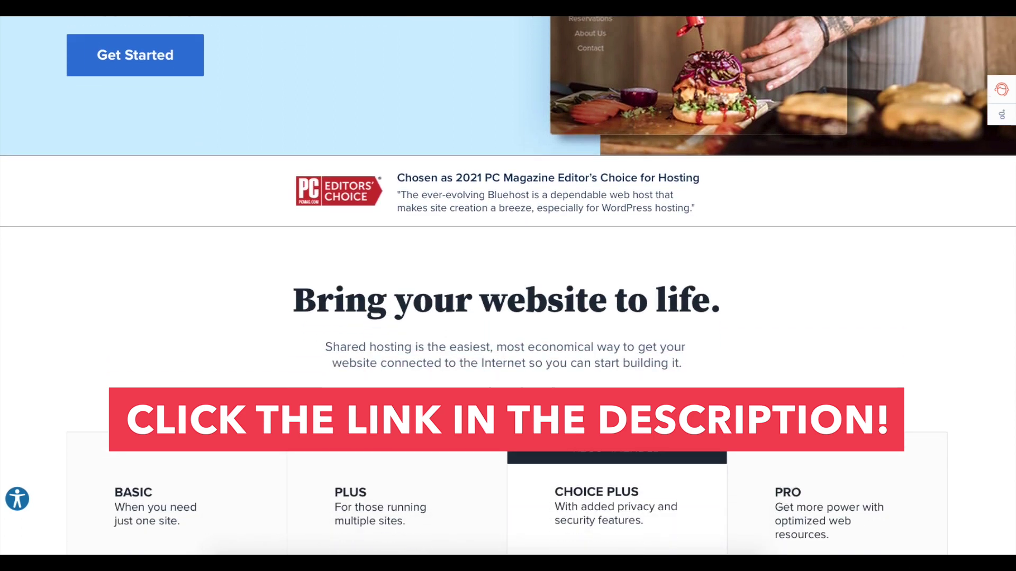
scroll(508, 286, down, 4)
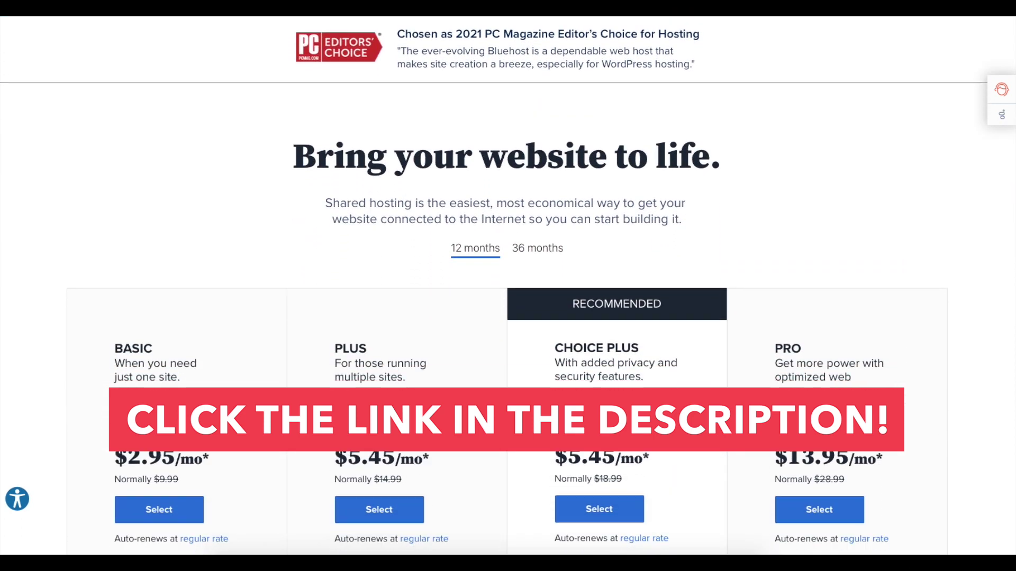
scroll(507, 286, down, 3)
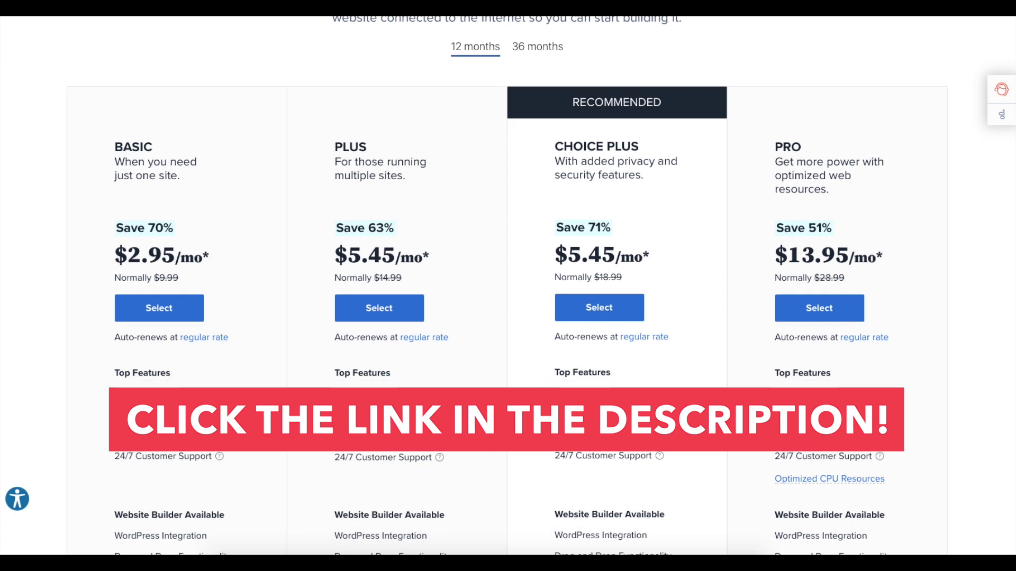
scroll(507, 286, down, 2)
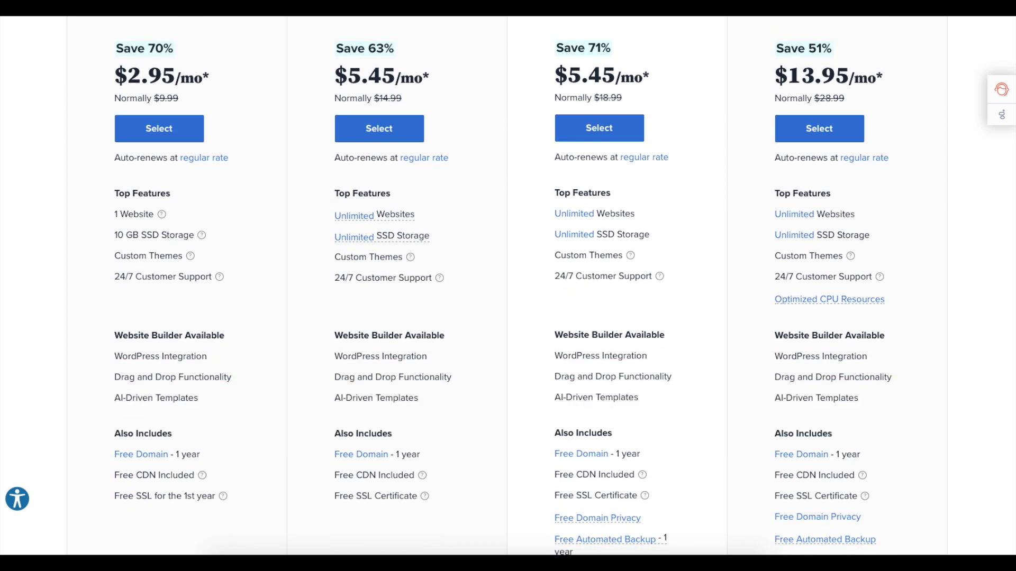